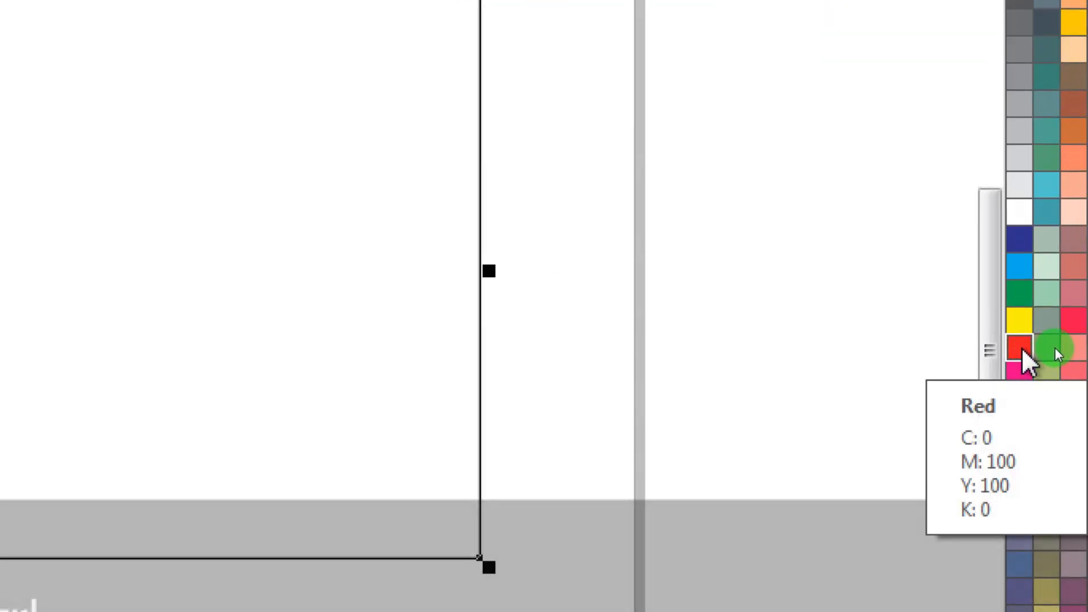
- Fill the rectangle with Red and remove its outline
click(1021, 348)
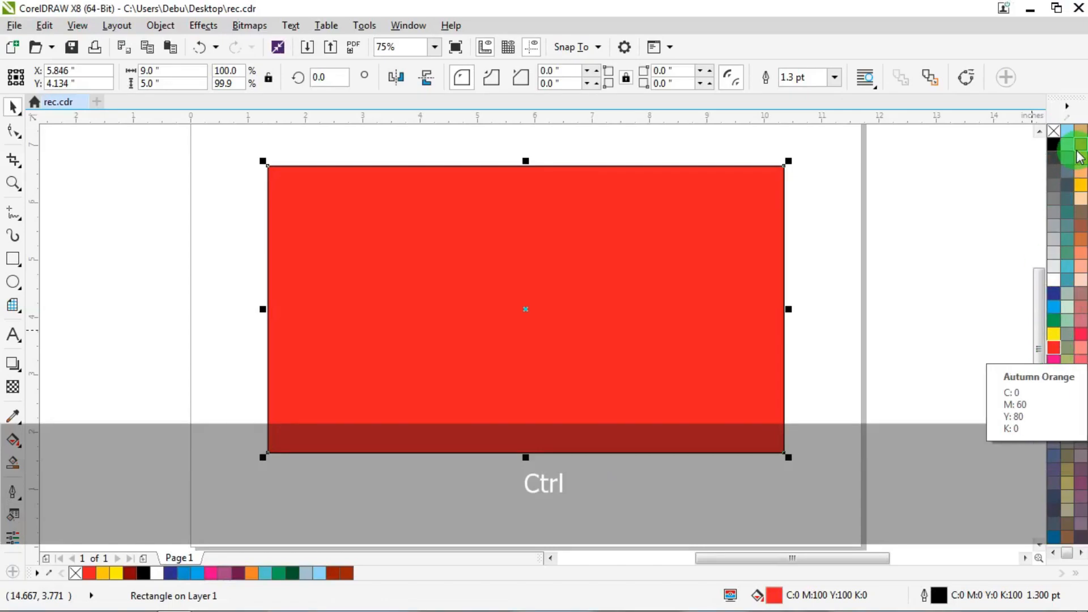
click(925, 249)
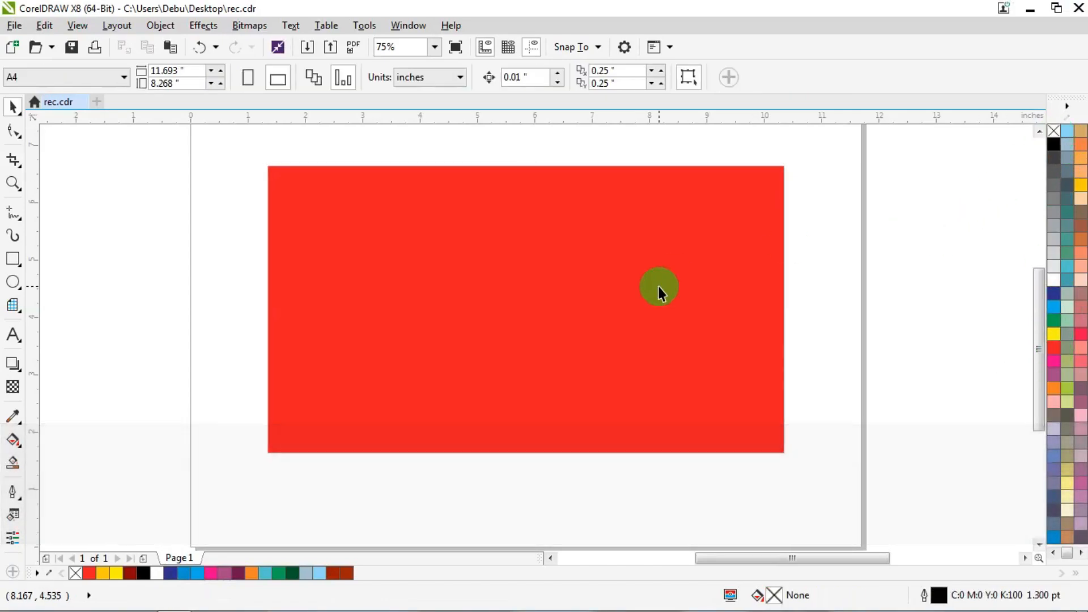
- Darken the rectangle's uniform red fill by setting its black (K) value to 40
click(695, 311)
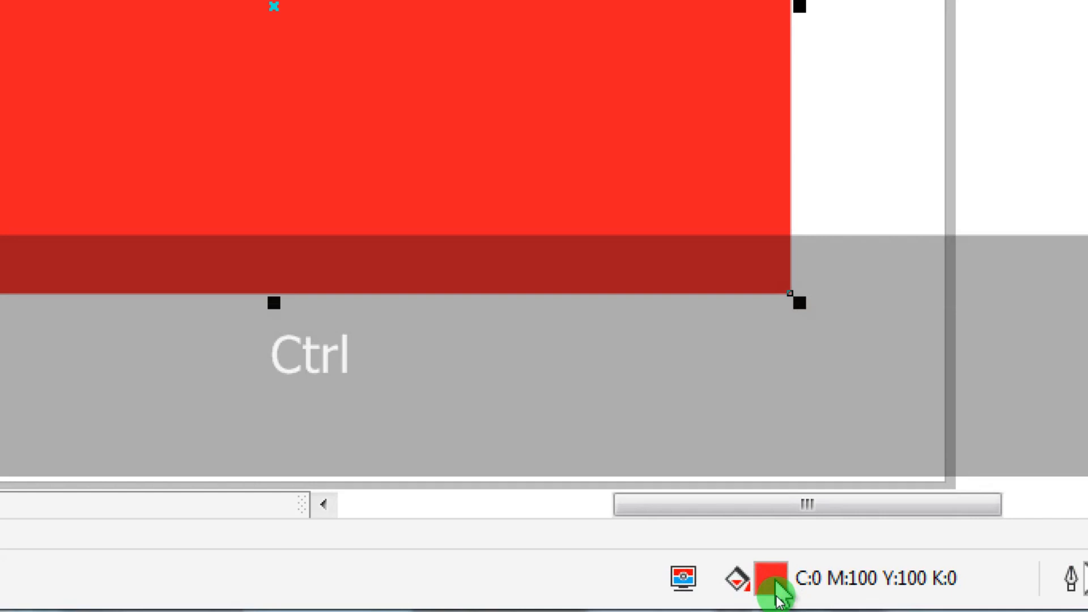
double_click(772, 581)
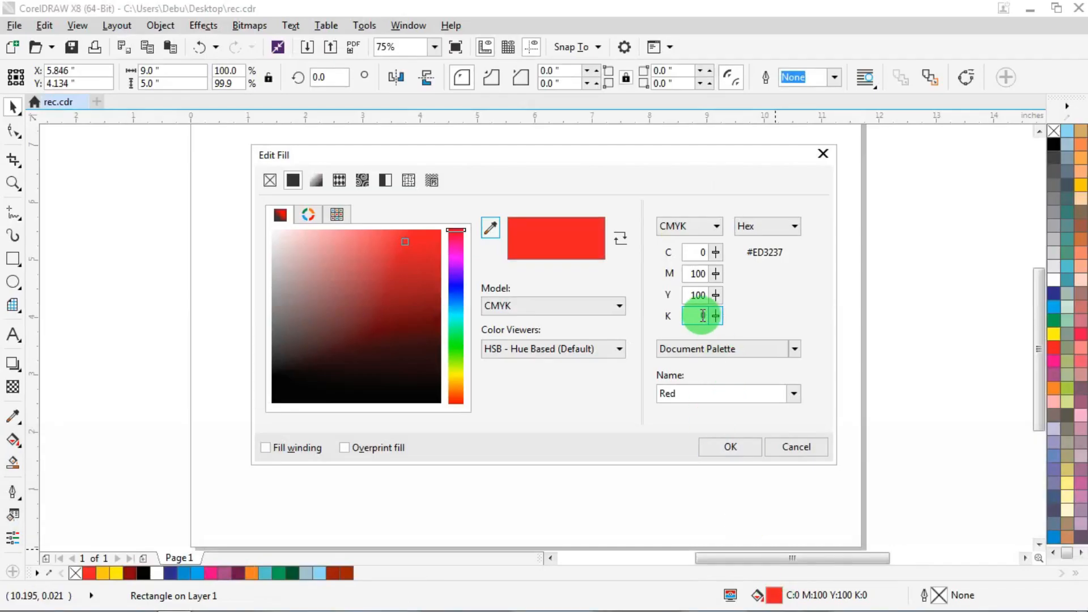
double_click(702, 316)
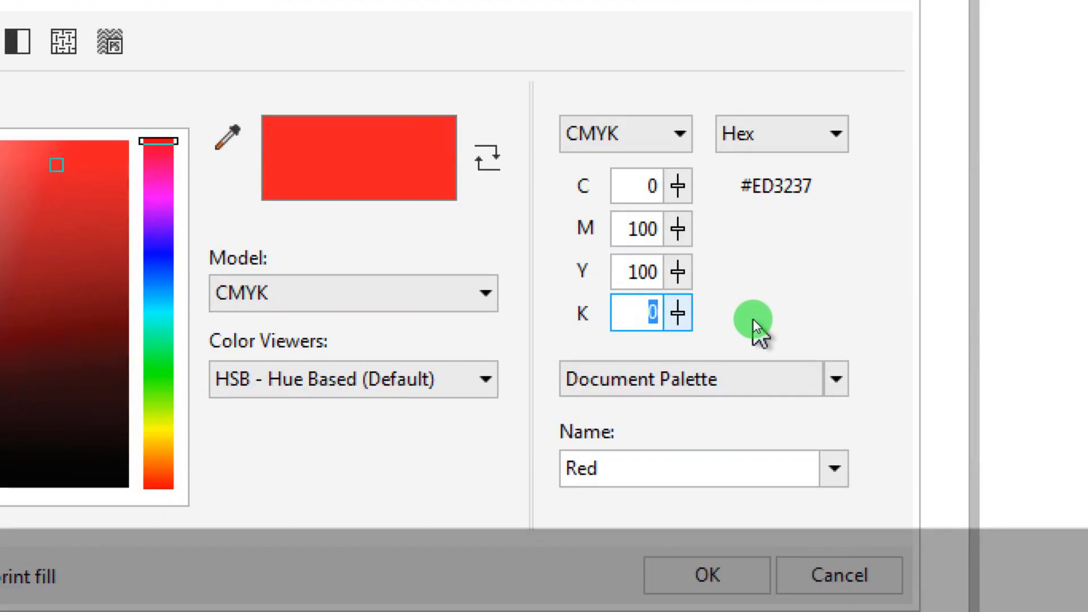
text(40)
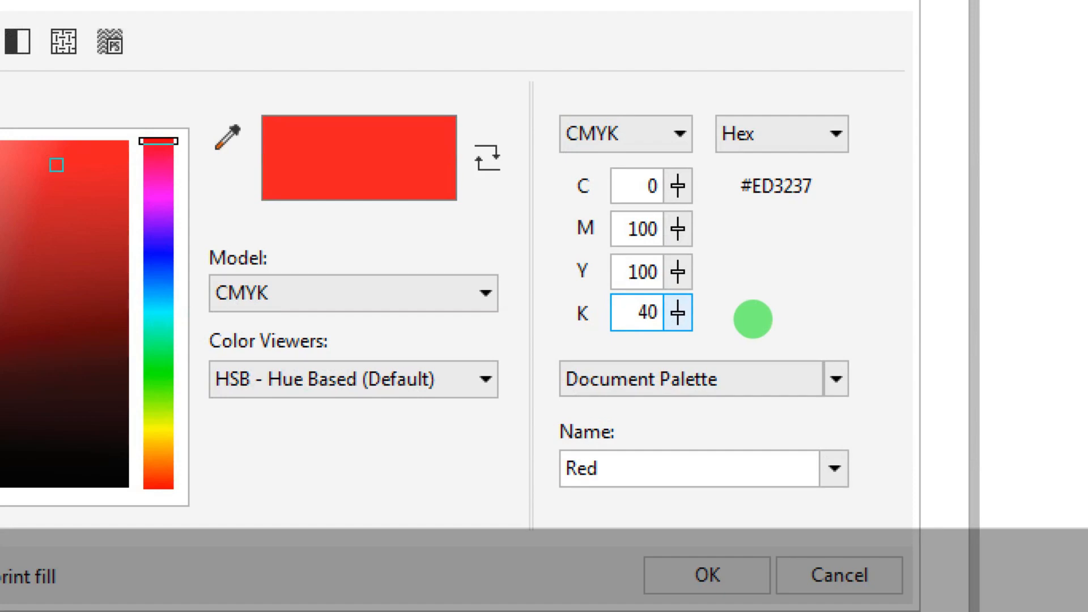
key(shift+Tab)
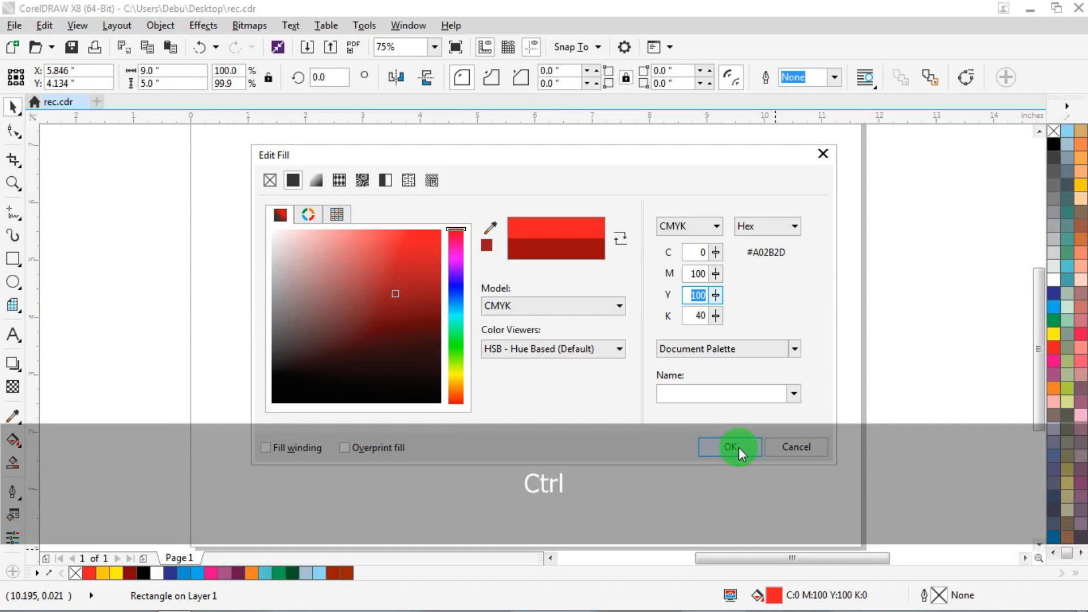
click(722, 506)
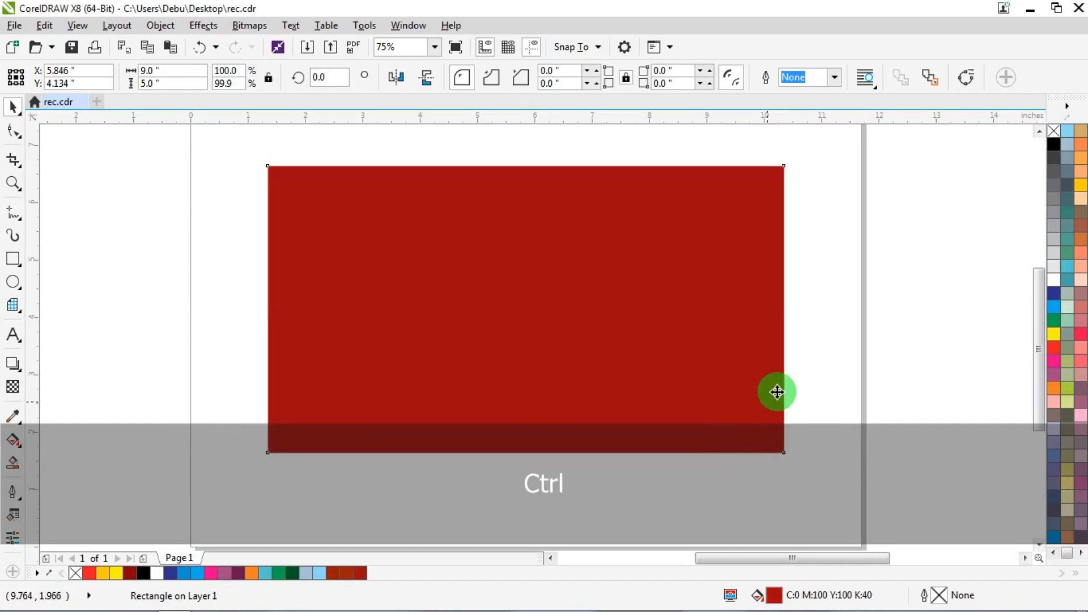
- Apply a vertical fountain fill from the rectangle's top edge to its bottom with the Interactive Fill tool, and make it elliptical
click(661, 290)
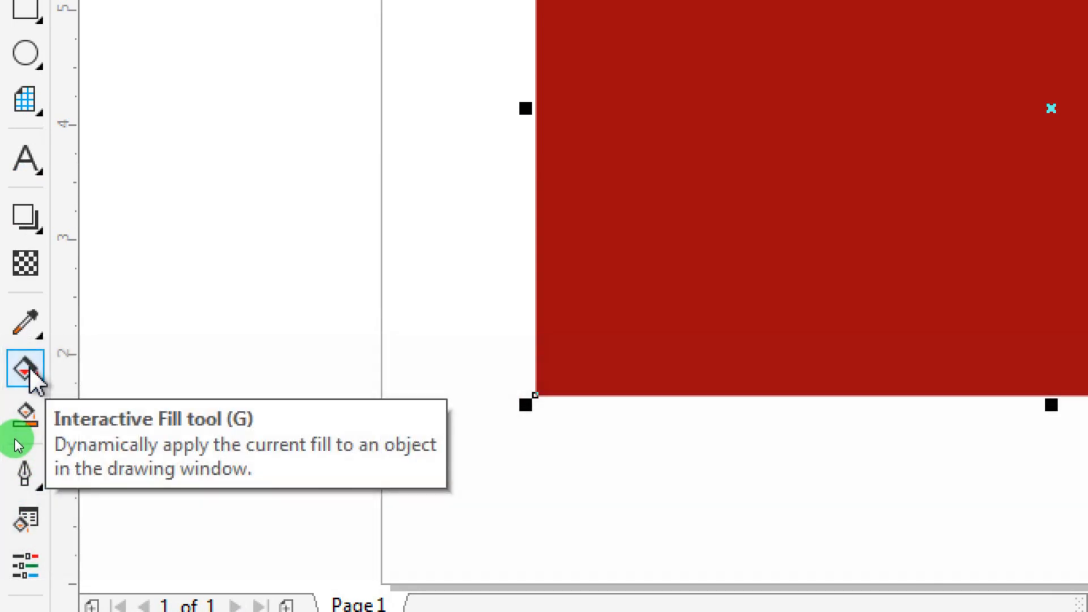
click(30, 368)
click(929, 72)
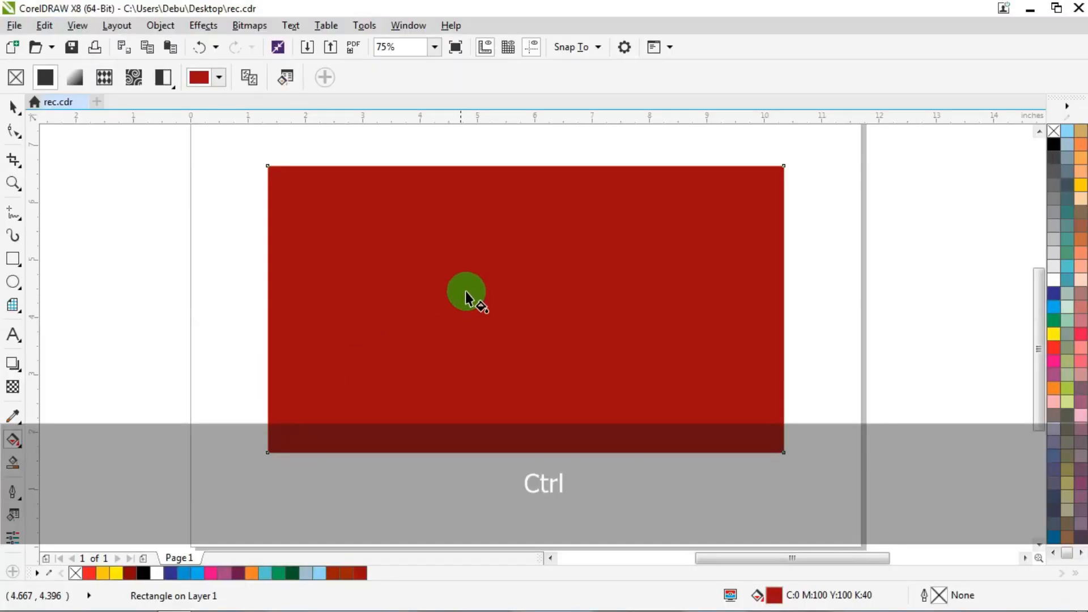
drag(514, 182, 515, 433)
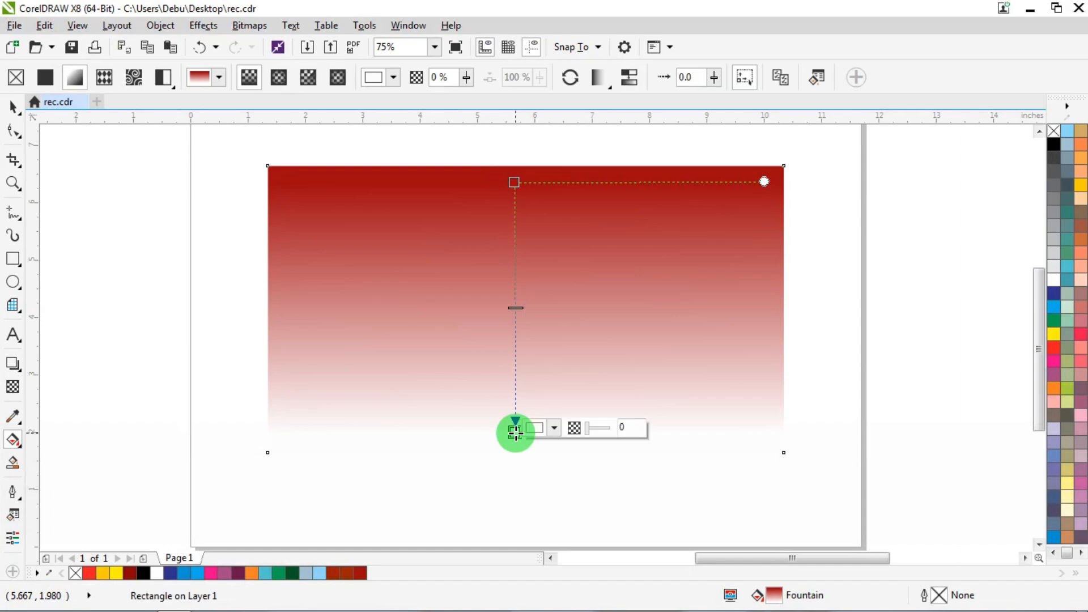
key(ctrl)
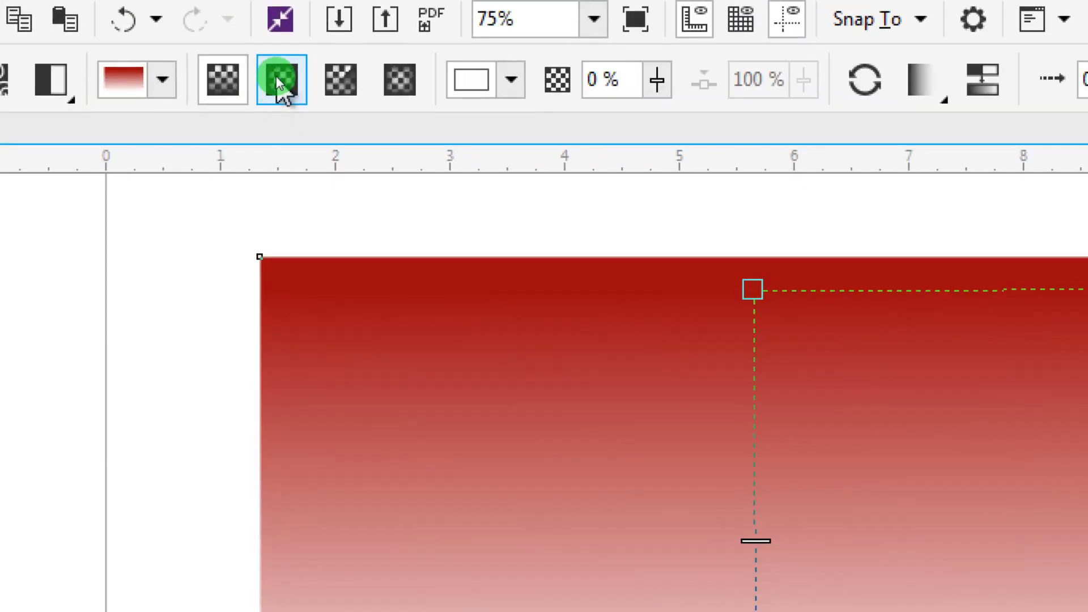
click(281, 82)
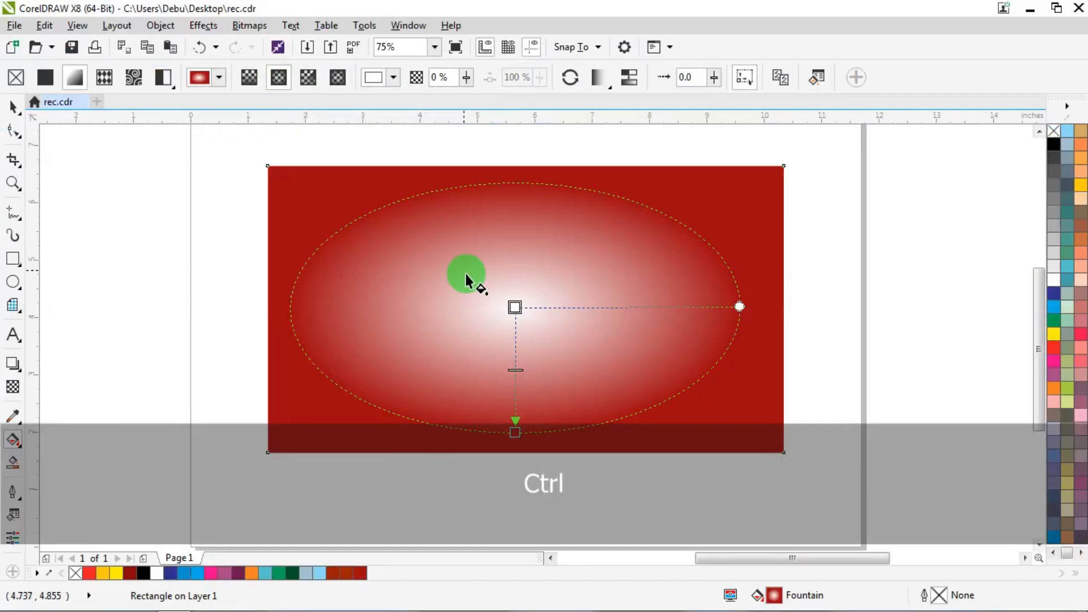
- Color the gradient's center node orange and extend its outer handle closer to the rectangle's bottom edge
drag(515, 307, 515, 305)
click(1066, 396)
click(746, 390)
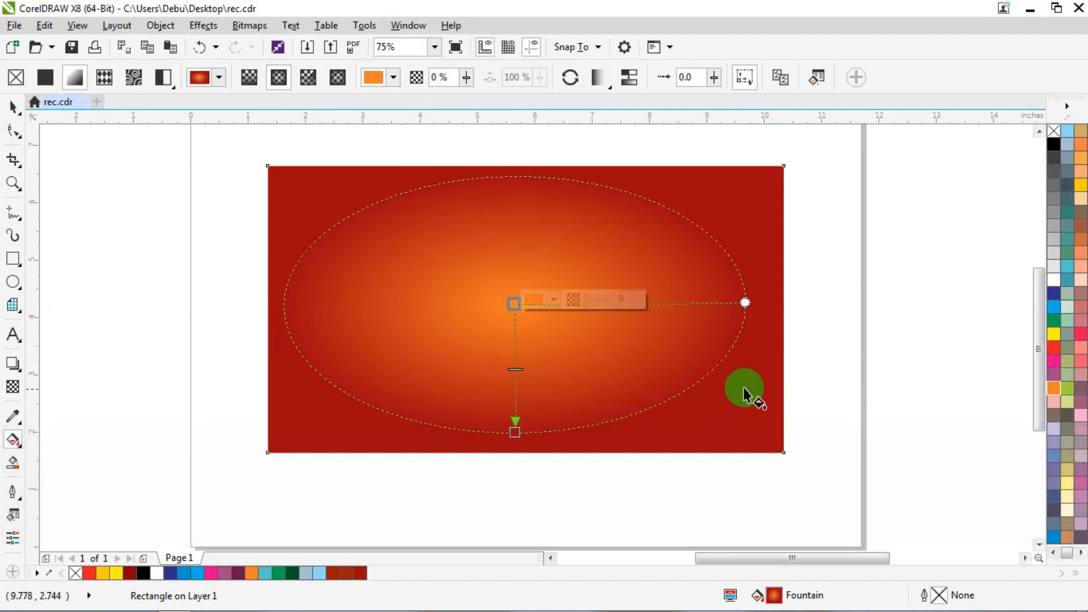
click(514, 428)
drag(517, 433, 514, 443)
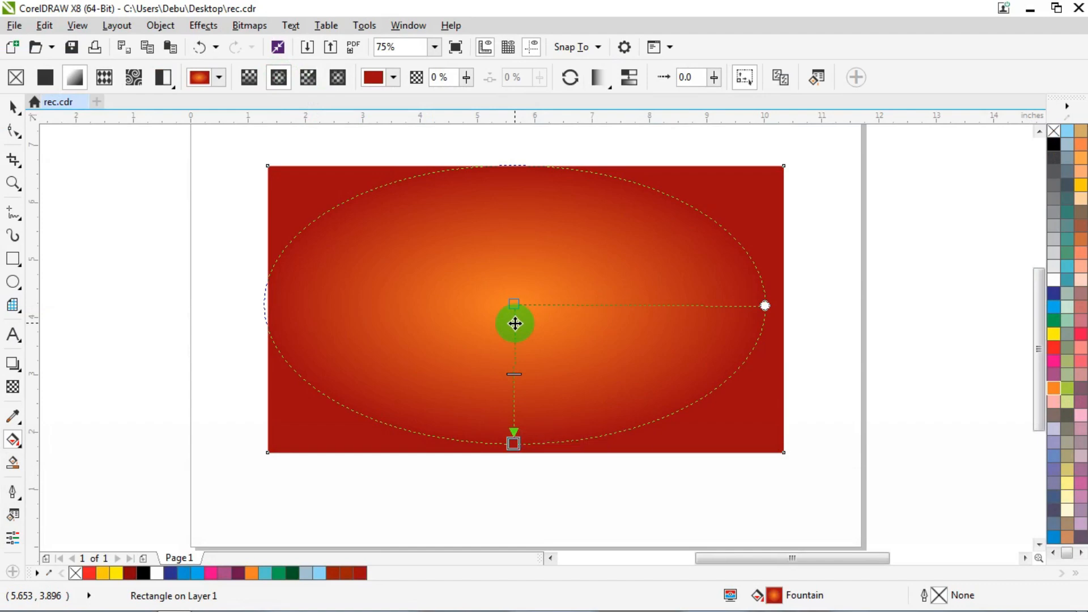
key(ctrl)
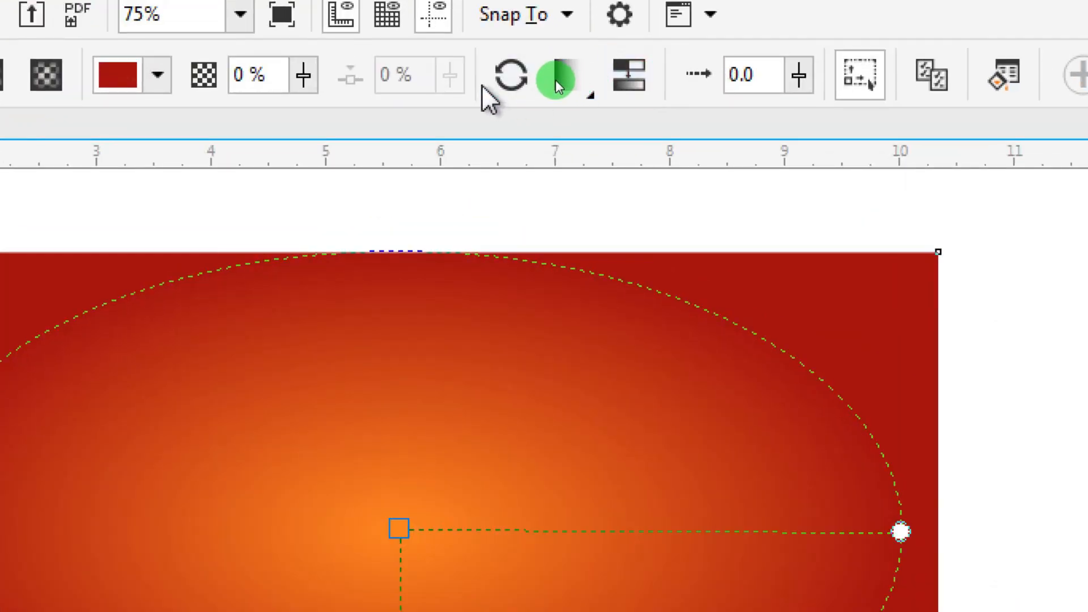
- Reverse the fountain fill and add an intermediate dark red color node at about 46%
click(512, 90)
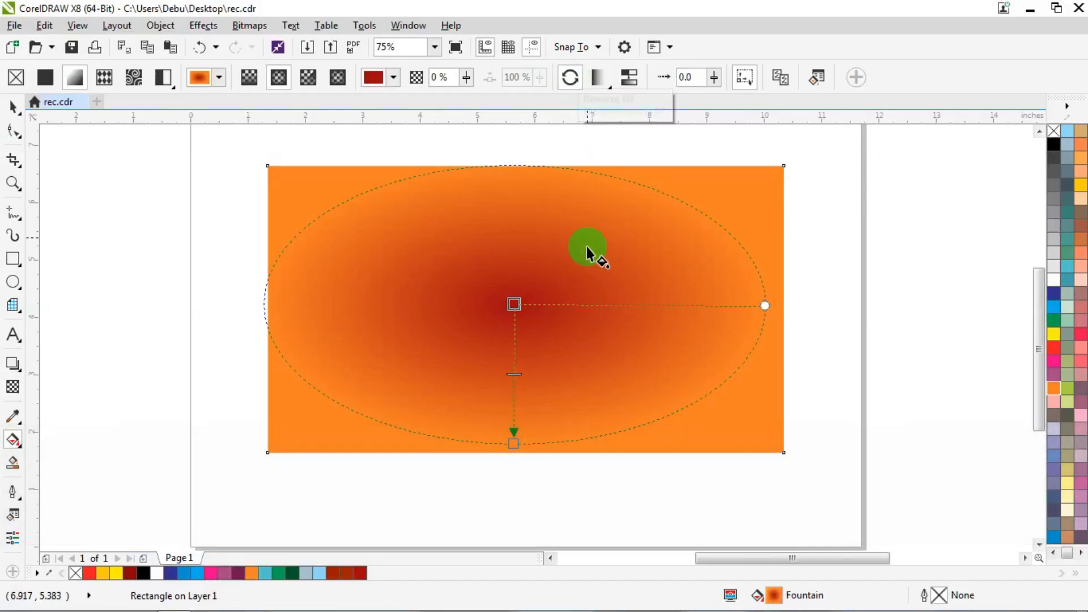
click(515, 442)
click(514, 306)
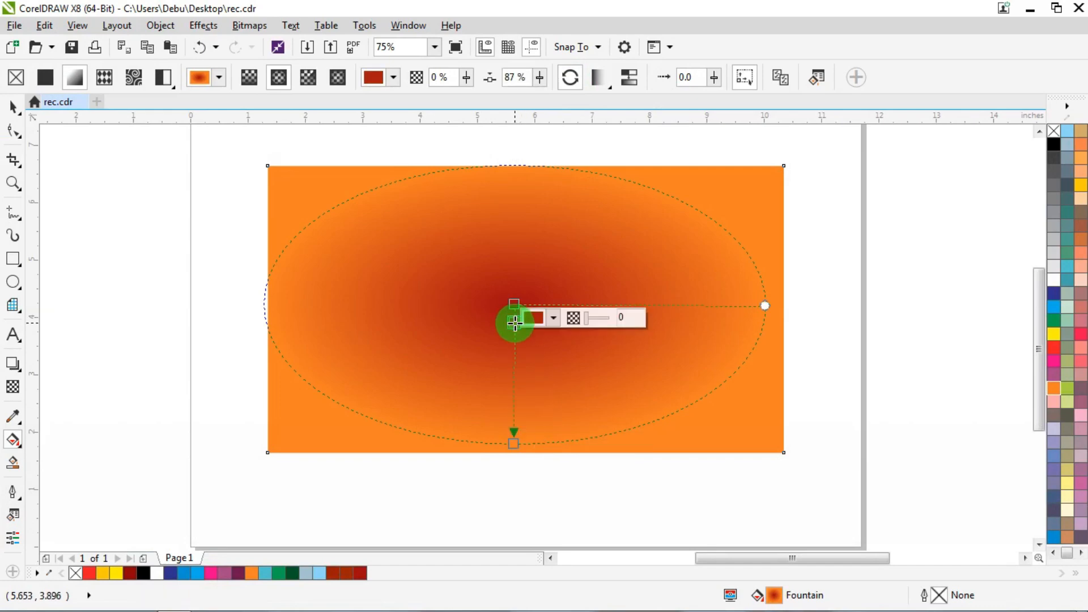
double_click(514, 378)
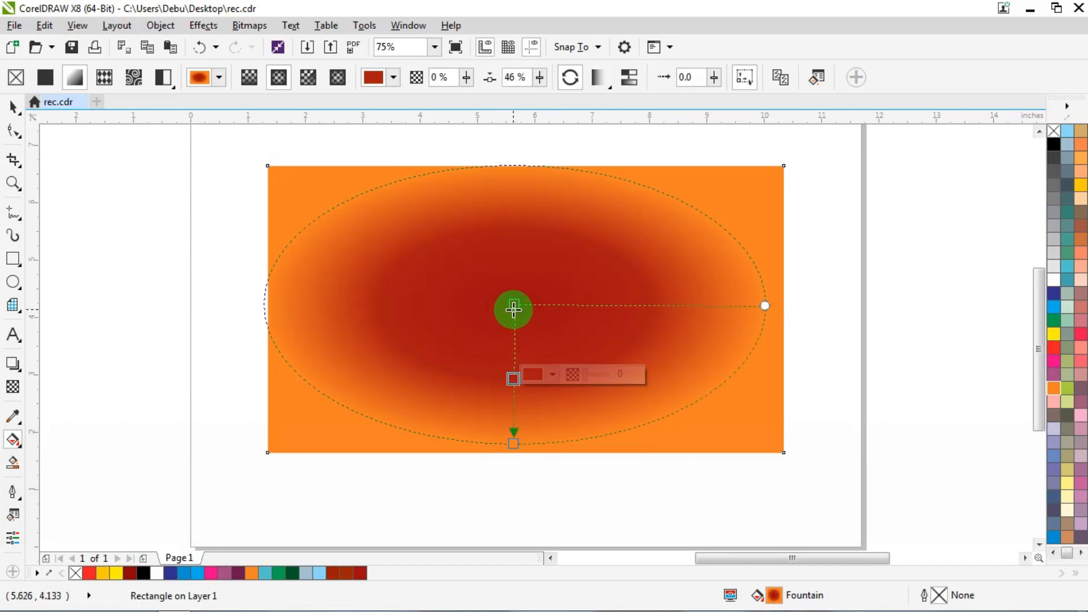
- Shift the gradient's center slightly upward, tilt its end handle past the rectangle's bottom edge, and place the middle node at about 38%
drag(517, 298, 516, 290)
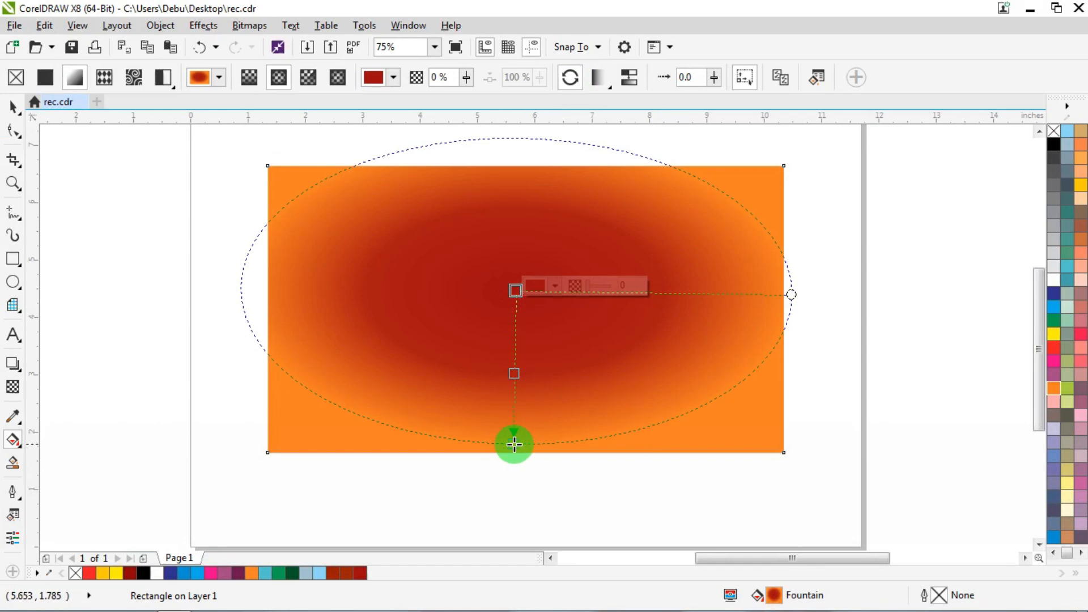
drag(513, 444, 495, 462)
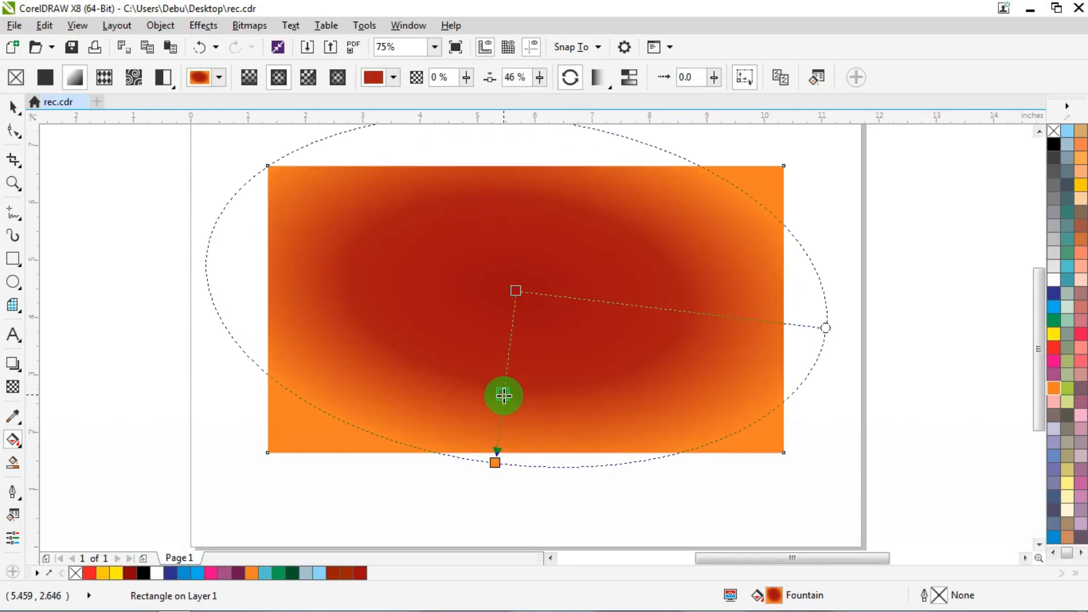
double_click(502, 394)
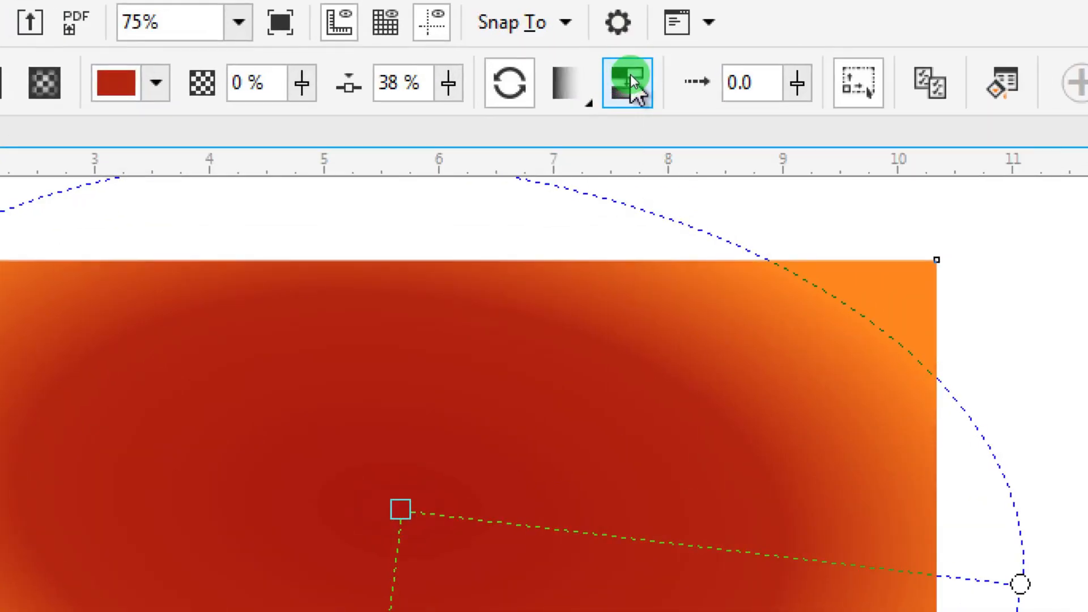
- Turn on the smooth color transition, widen the gradient ellipse, and reposition its center and end handle slightly lower
click(630, 75)
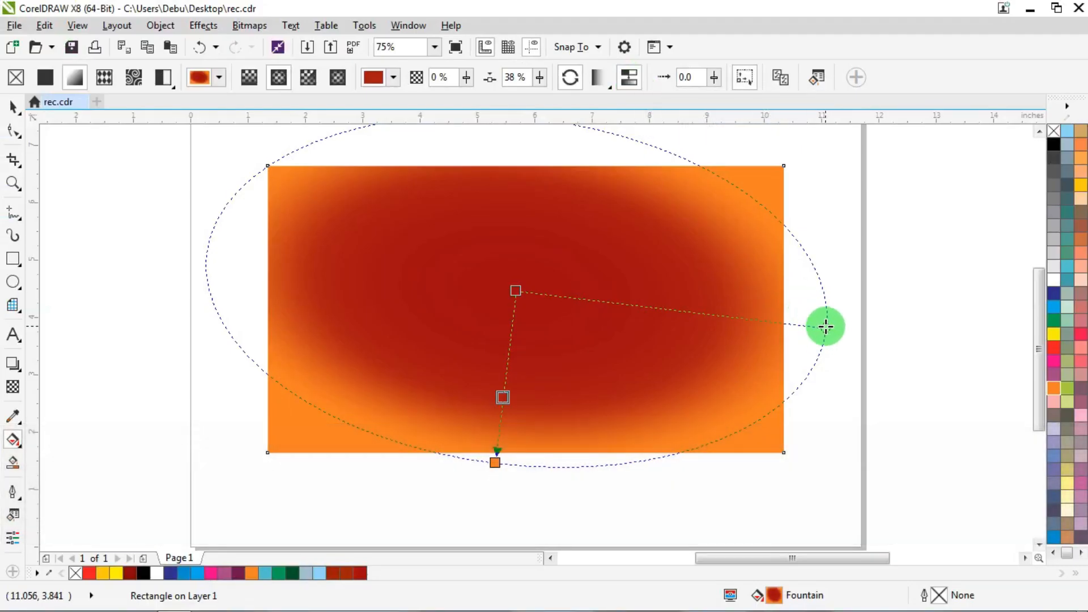
drag(824, 326, 848, 327)
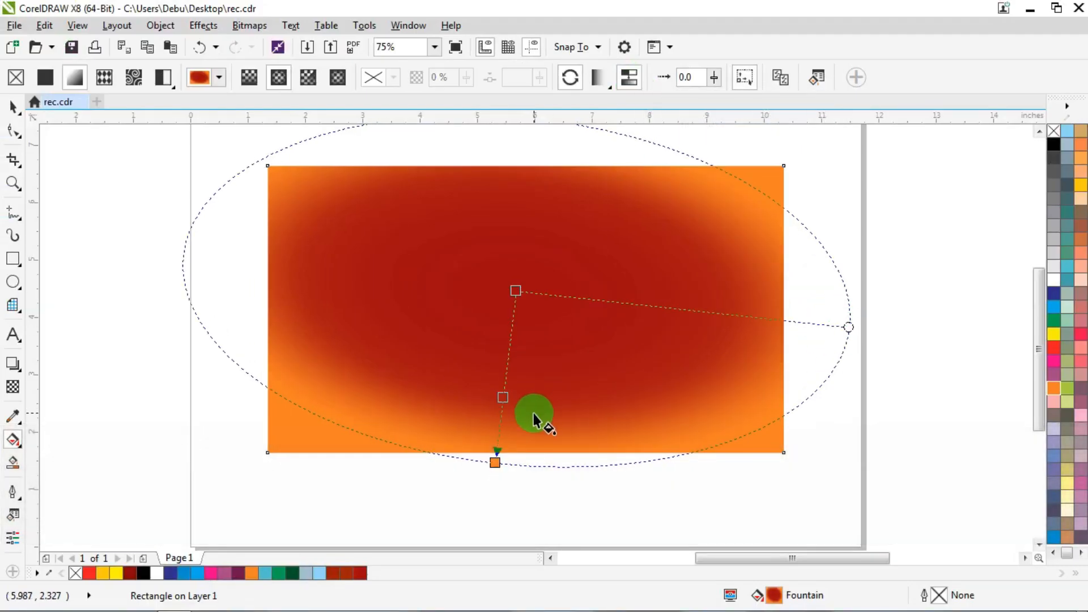
click(497, 465)
mouse_move(516, 290)
mouse_down()
mouse_move(529, 296)
mouse_move(518, 294)
mouse_move(518, 307)
mouse_up()
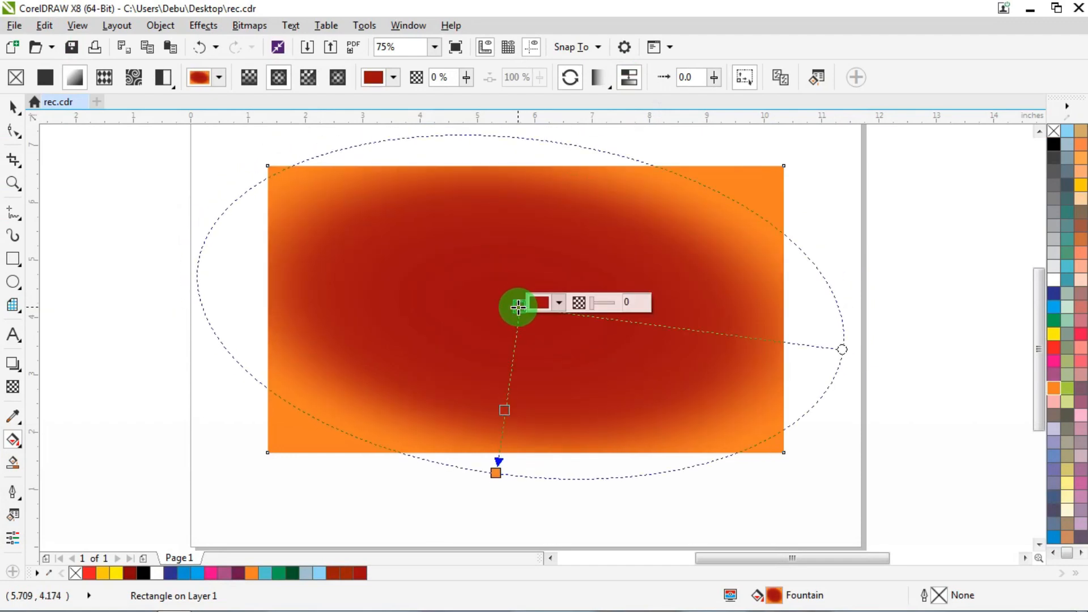
drag(497, 457, 488, 476)
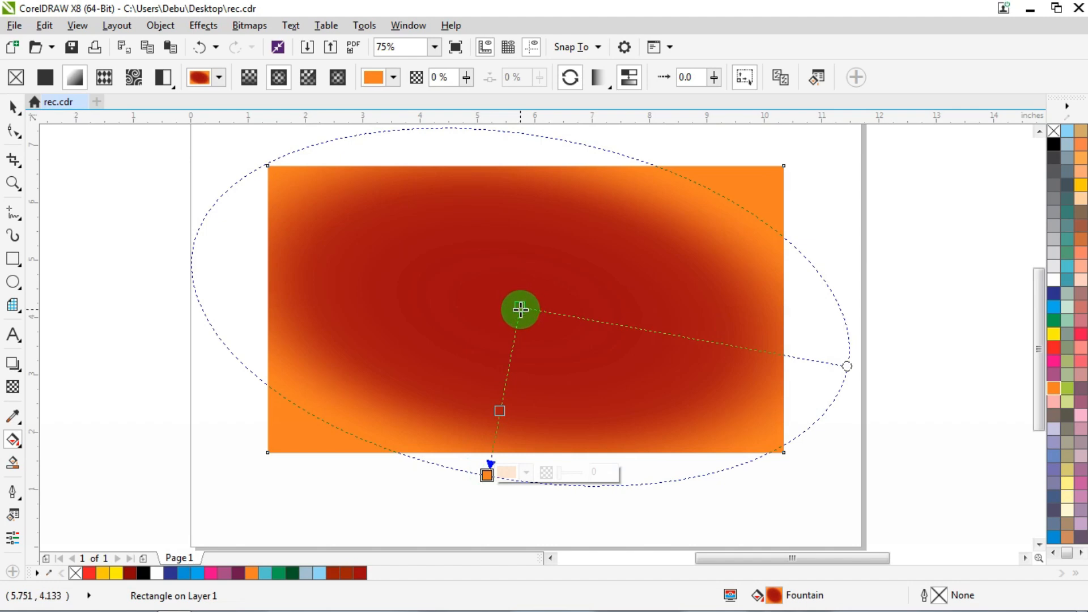
- Toggle the smooth transition while selecting the gradient's color nodes in turn, ending with it switched off
click(520, 309)
click(628, 77)
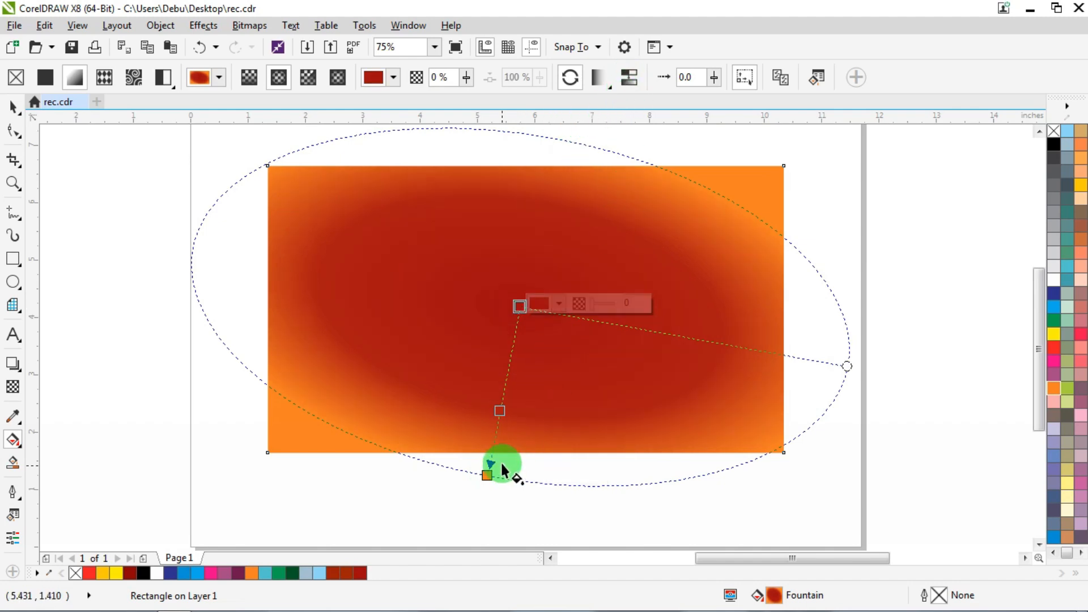
click(500, 411)
click(628, 77)
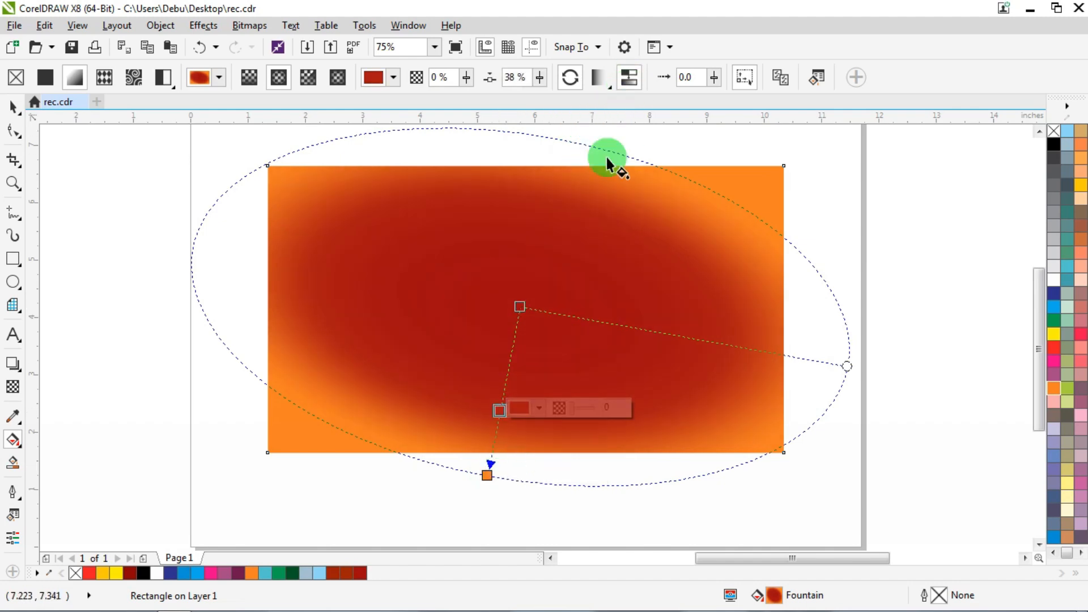
click(488, 475)
click(630, 76)
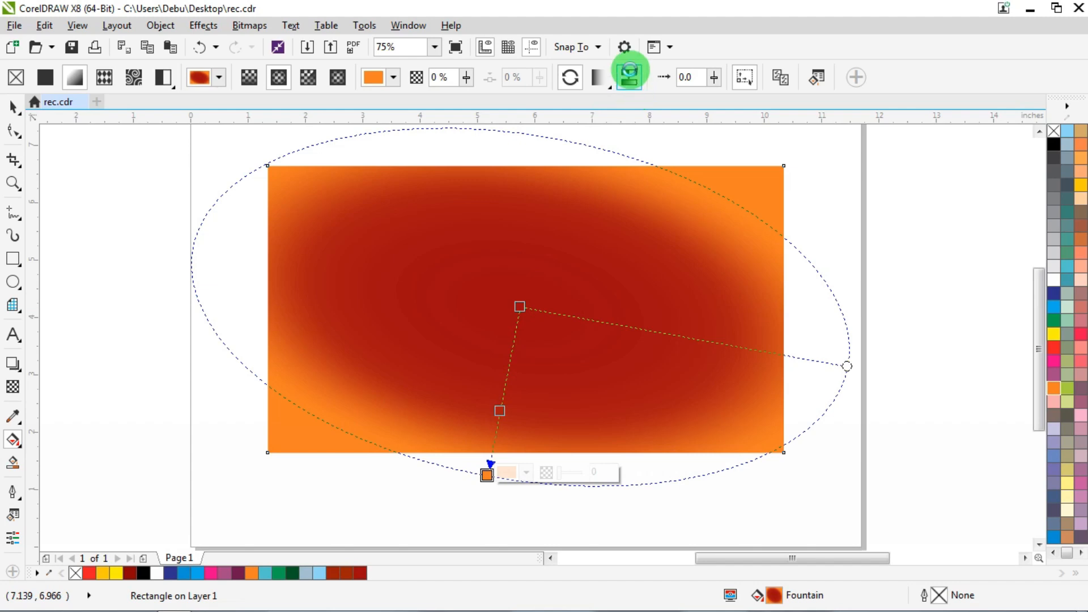
- Extend the gradient's end handle further below the rectangle, nudge its center sideways, and deselect the rectangle with the Pick tool
drag(483, 486, 478, 492)
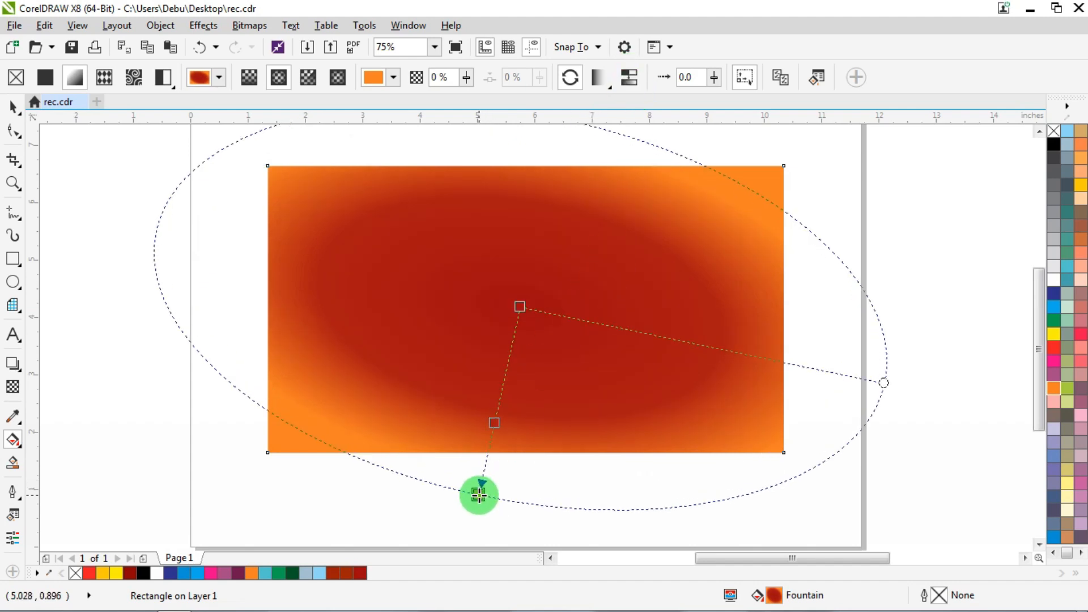
drag(522, 307, 529, 307)
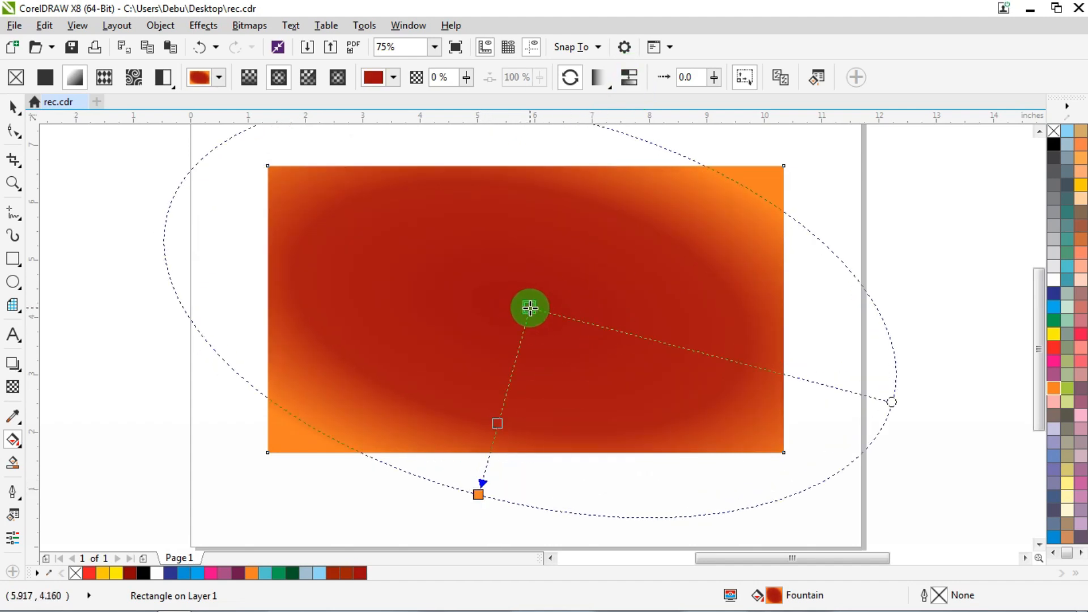
click(10, 106)
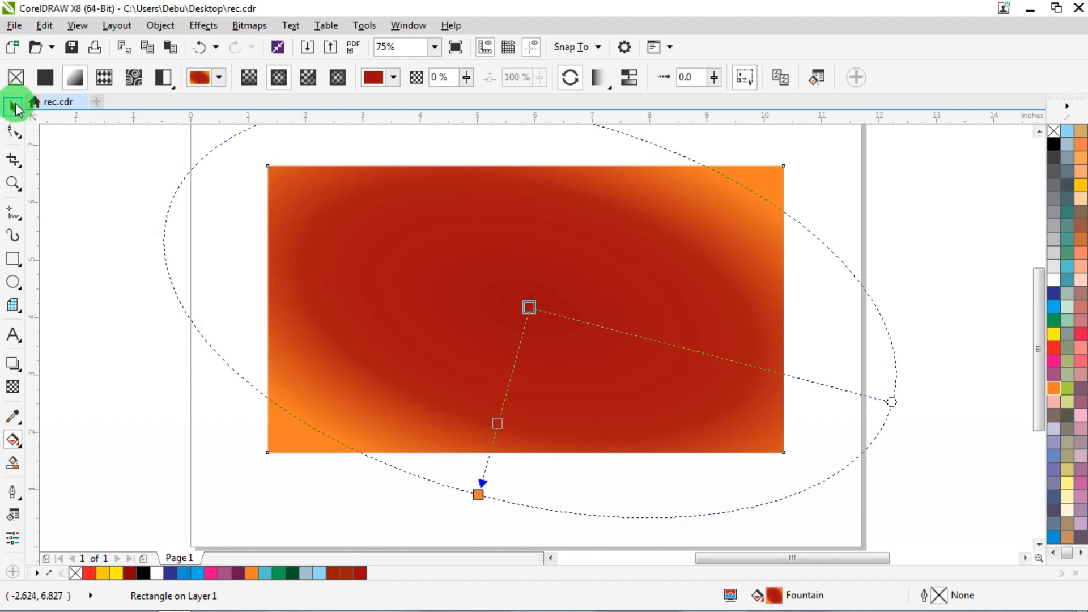
click(163, 383)
scroll(670, 211, up, 4)
scroll(672, 209, down, 4)
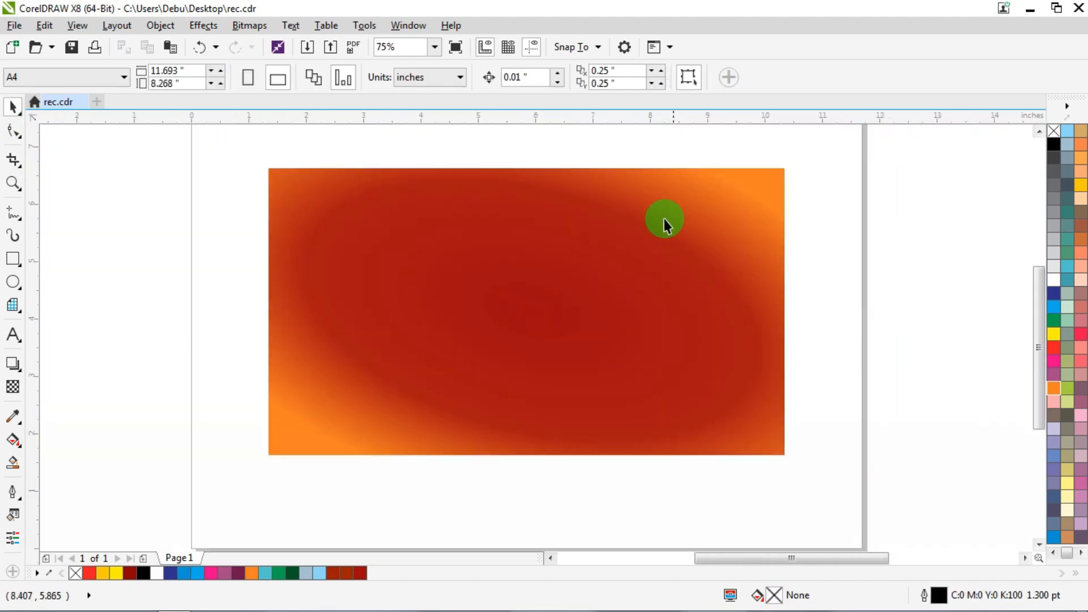
- Convert the gradient rectangle to a 300 dpi CMYK Color (32-bit) bitmap with anti-aliasing and a transparent background
click(594, 254)
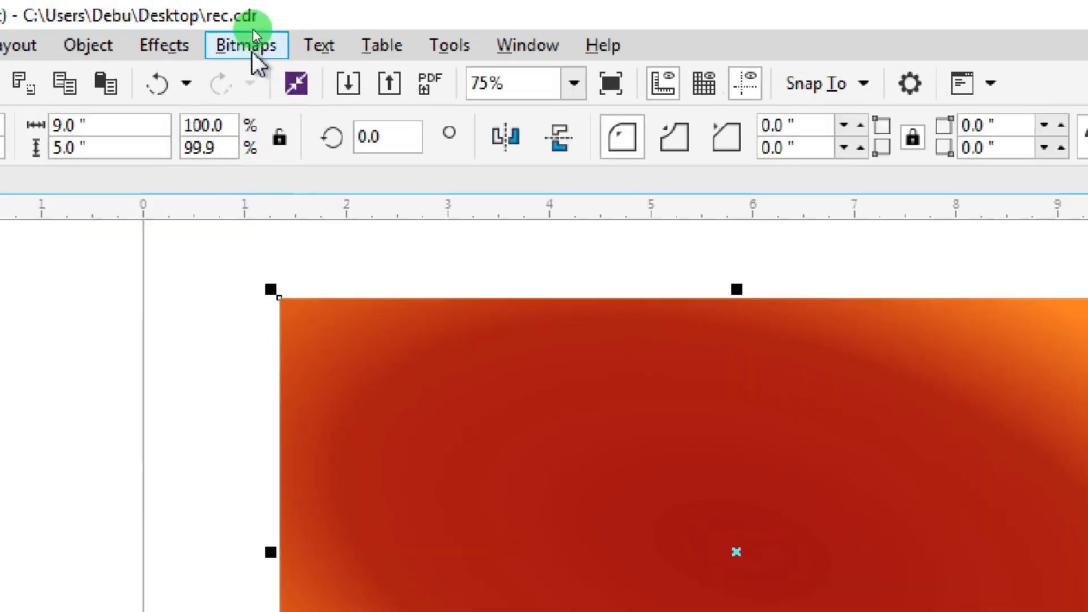
click(249, 25)
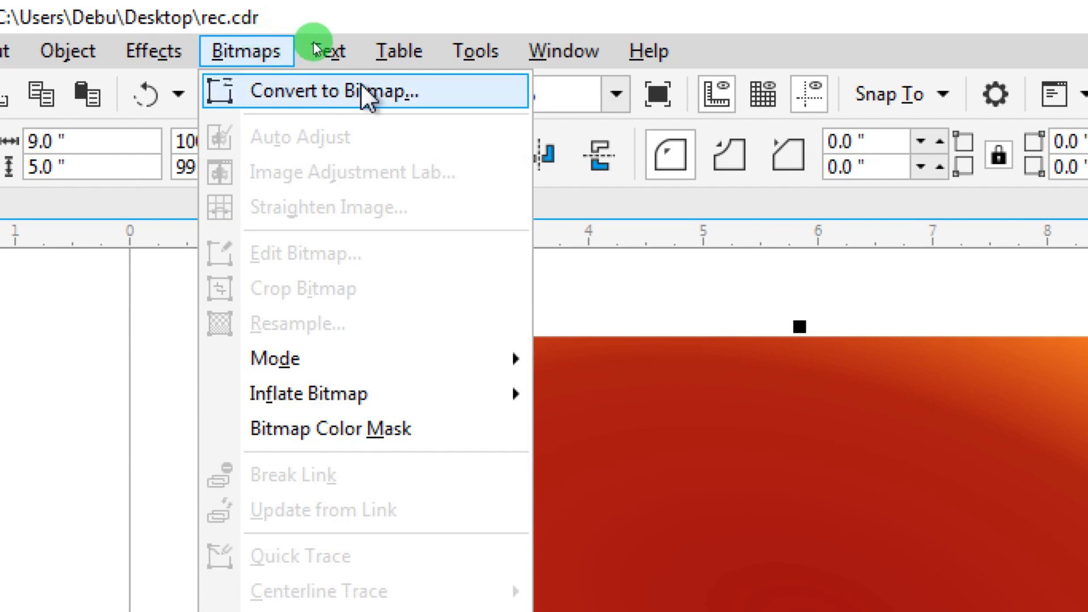
click(386, 91)
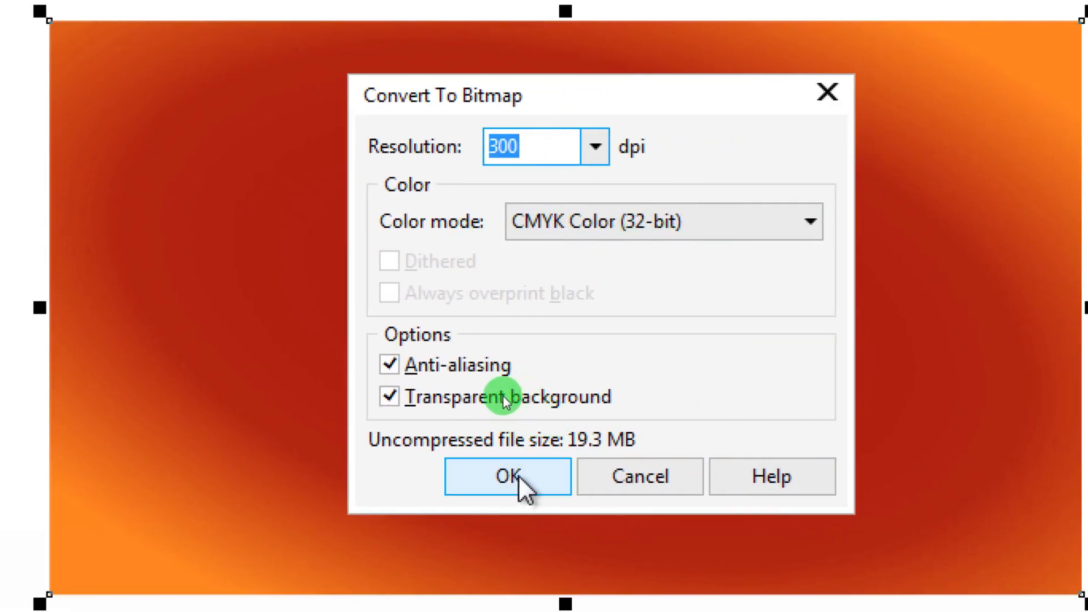
click(517, 475)
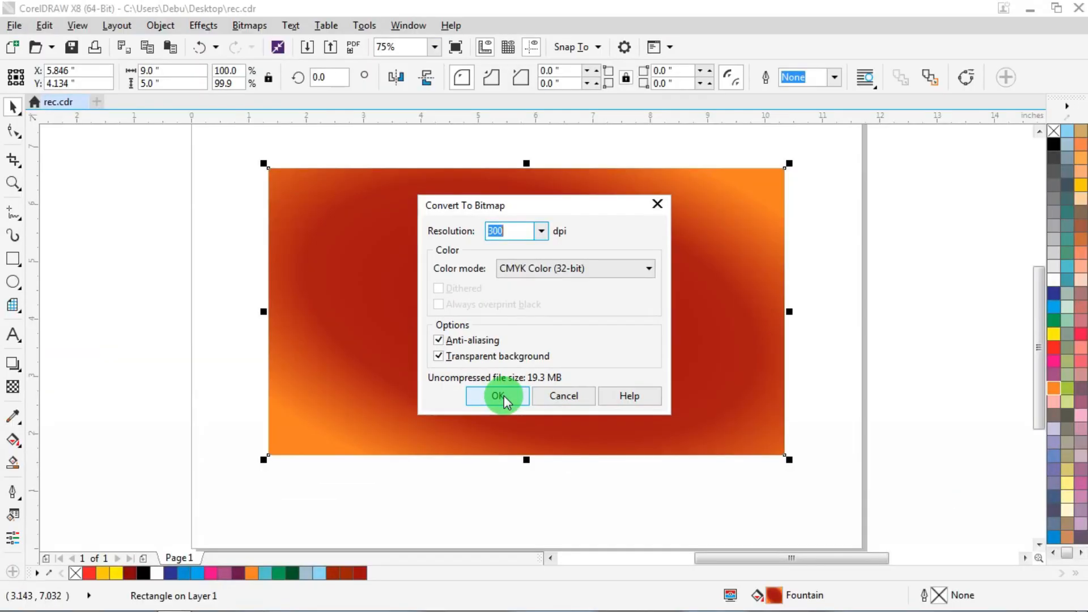
click(832, 242)
scroll(661, 260, up, 2)
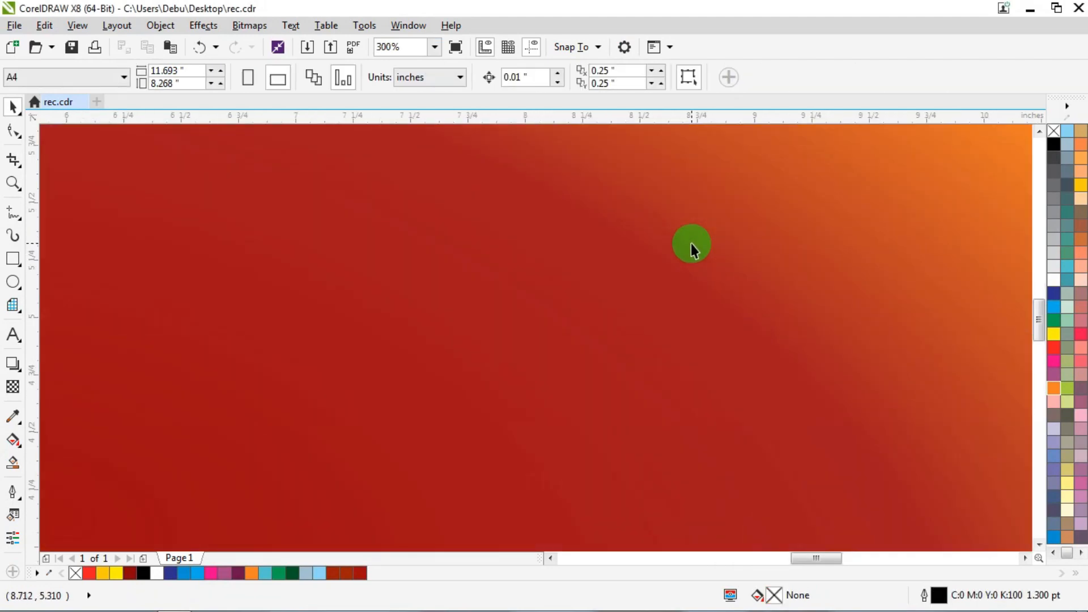
scroll(692, 243, down, 2)
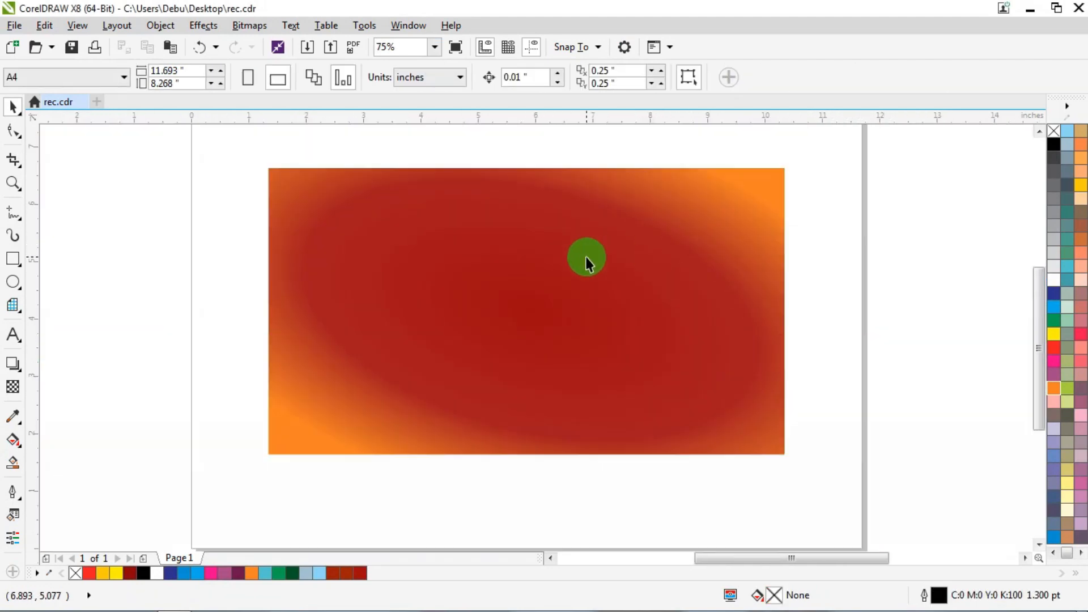
- Apply the Elephant Skin texture to the background bitmap with an age of 43, and deselect it
click(586, 257)
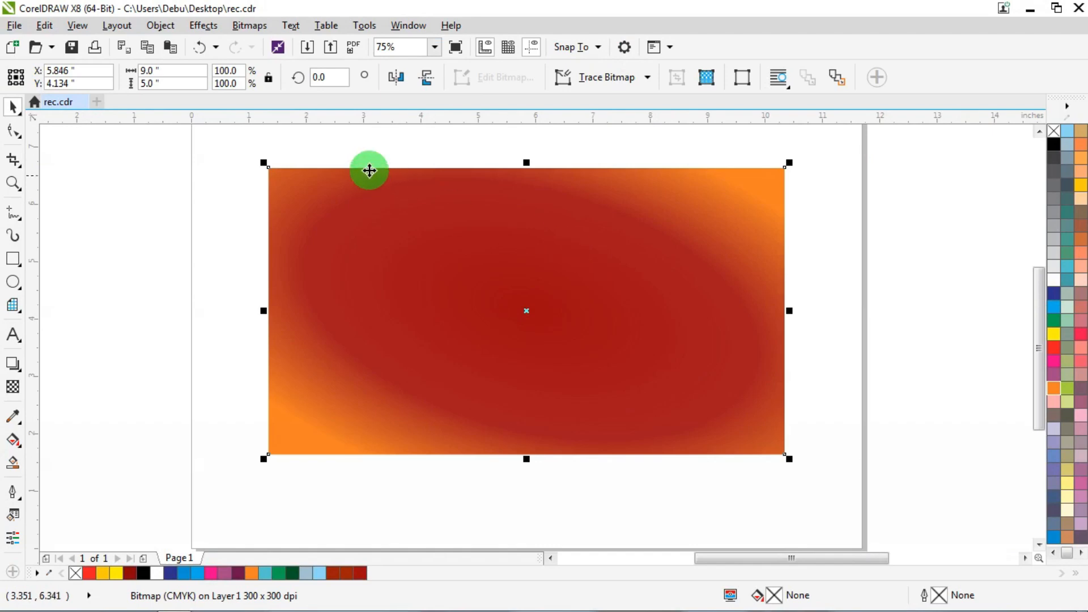
click(250, 25)
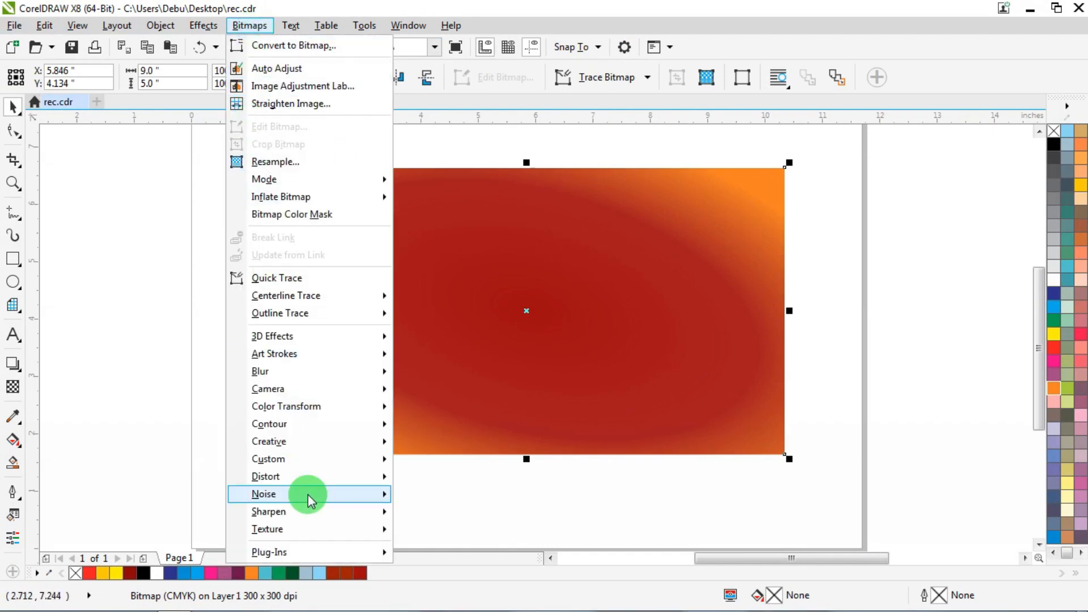
mouse_move(315, 529)
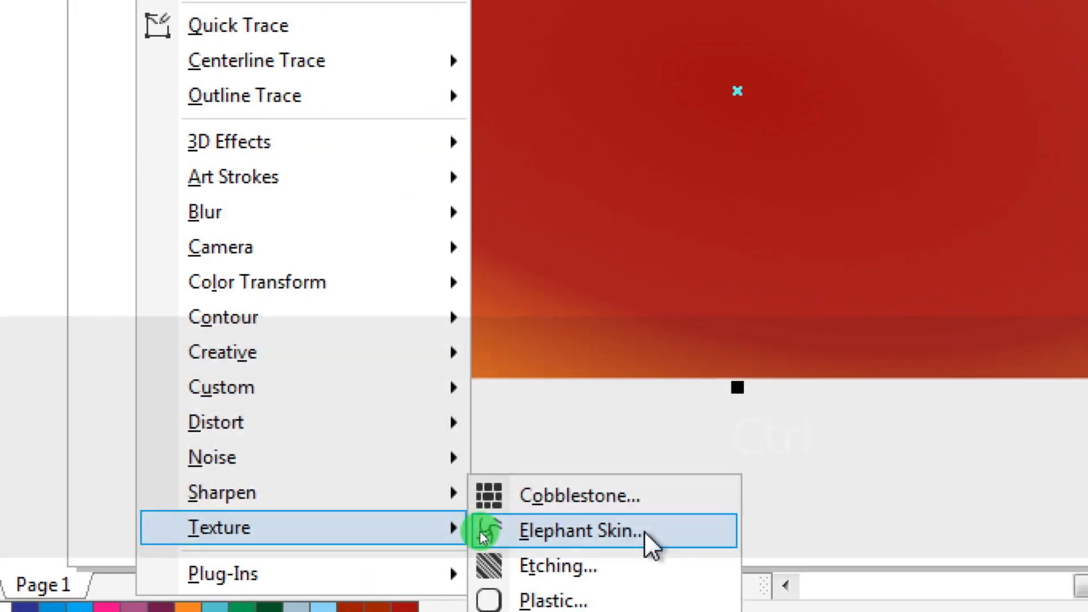
click(652, 533)
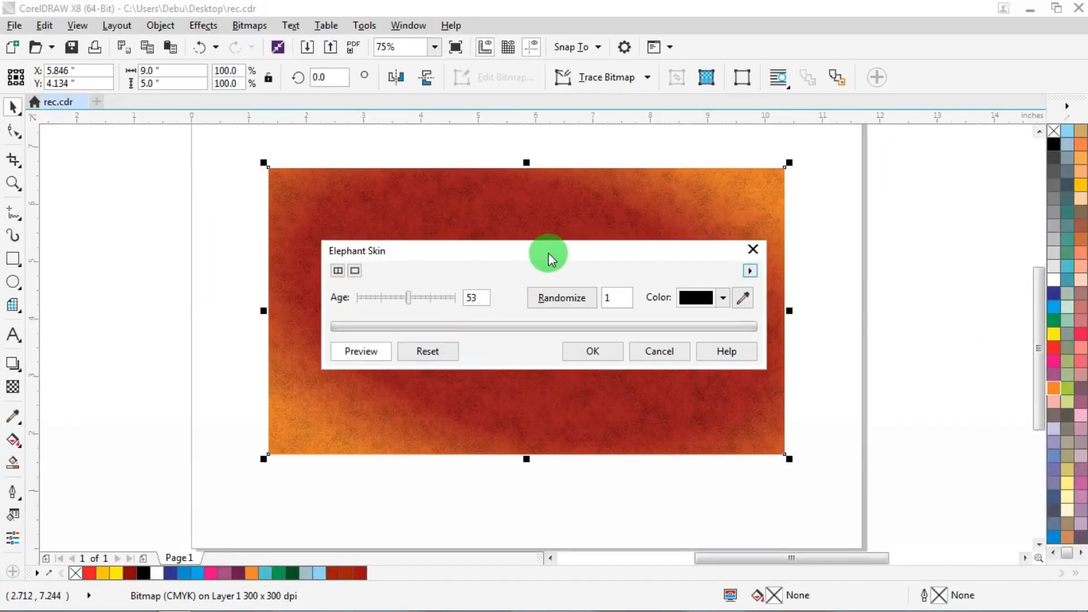
drag(592, 99, 850, 0)
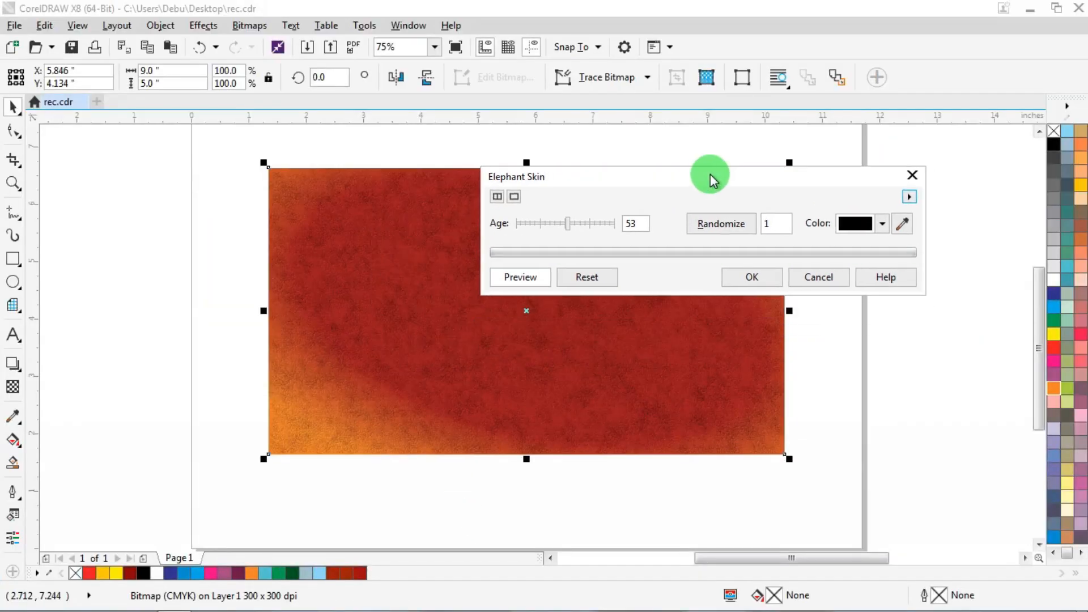
drag(710, 180, 700, 186)
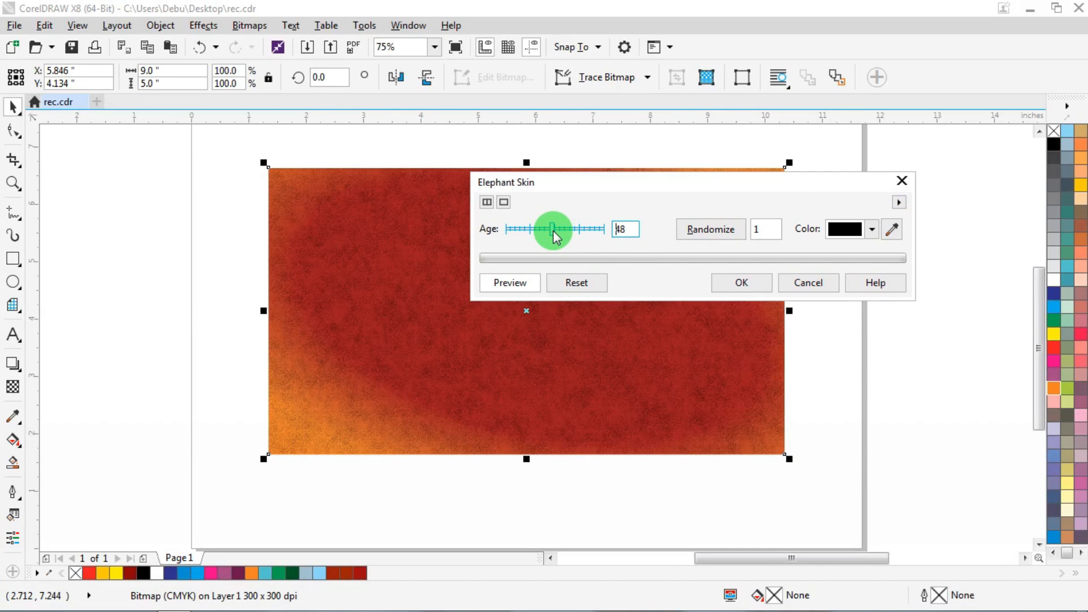
drag(579, 187, 479, 433)
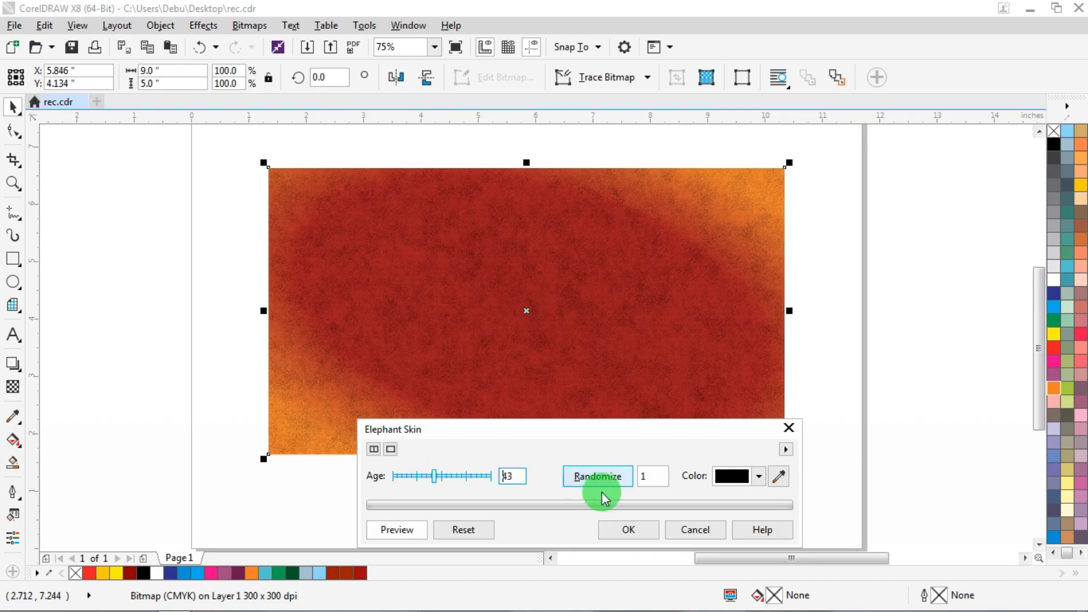
click(629, 533)
click(923, 260)
- Create a rectangle matching the bitmap's size and shrink it downward to a strip about 0.526 inches high along the bottom edge
scroll(614, 245, up, 3)
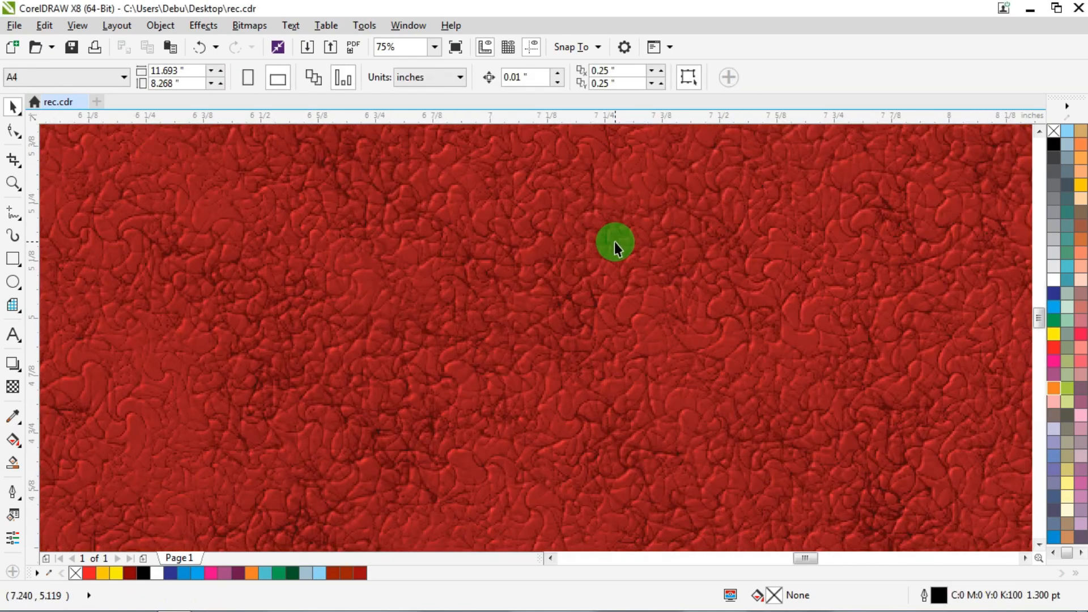
scroll(548, 270, down, 2)
scroll(689, 223, down, 5)
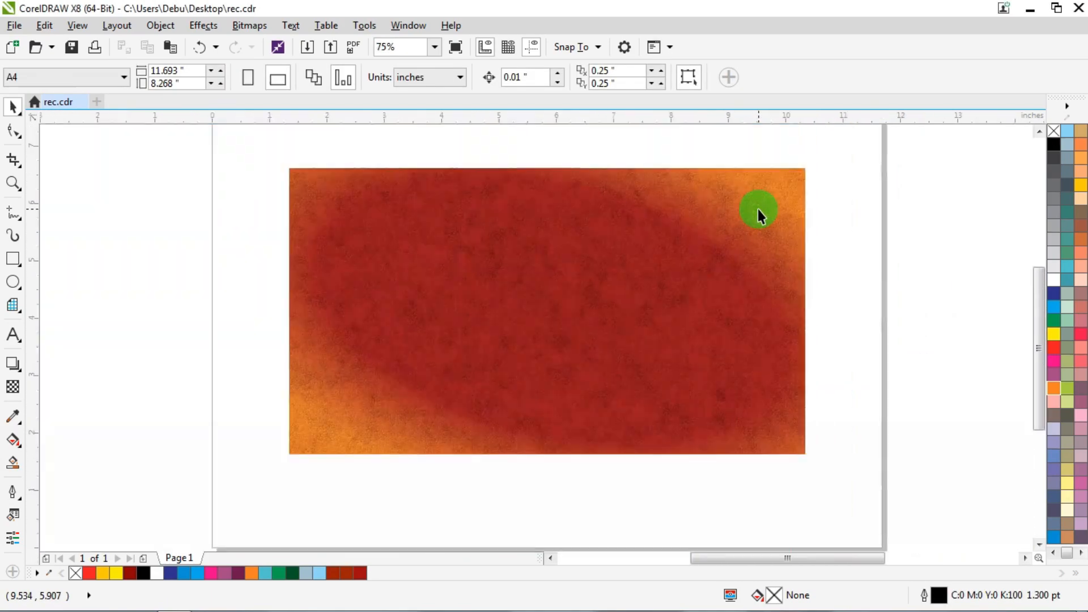
scroll(548, 316, up, 4)
scroll(548, 315, down, 4)
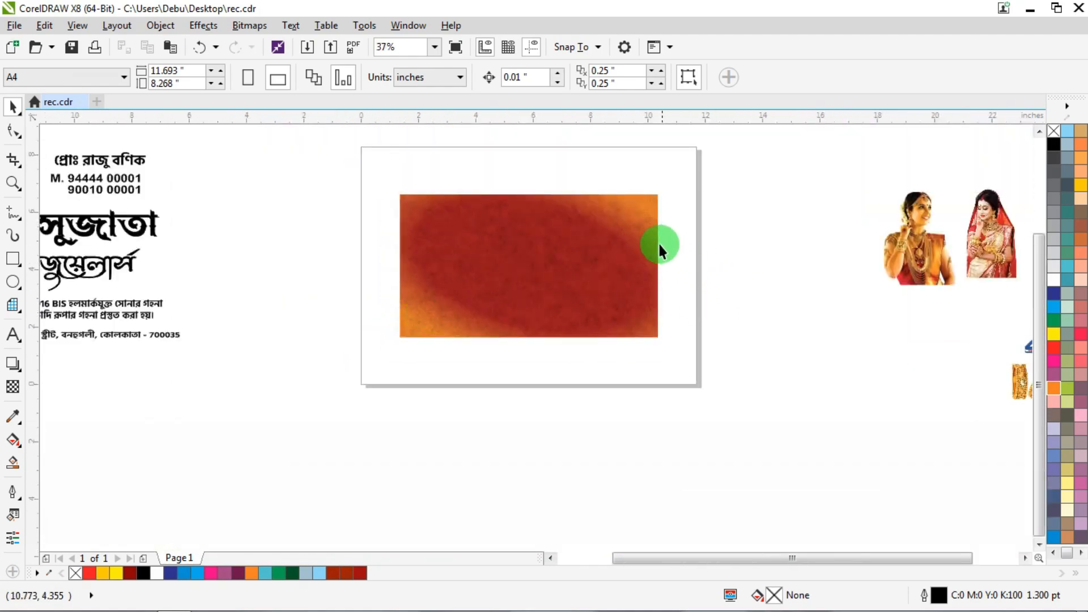
click(512, 250)
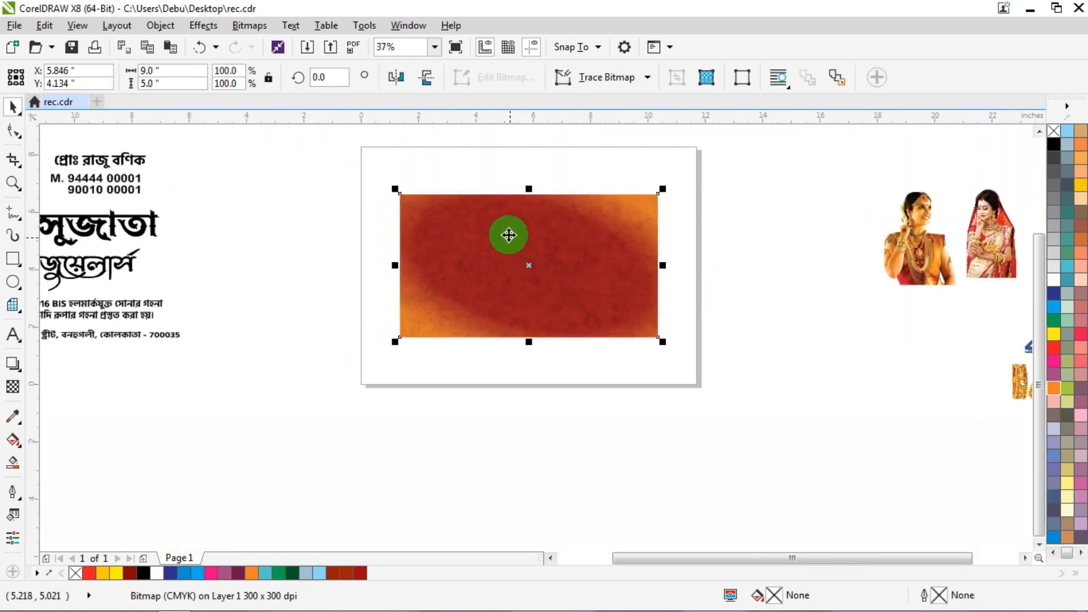
shift+double_click(13, 257)
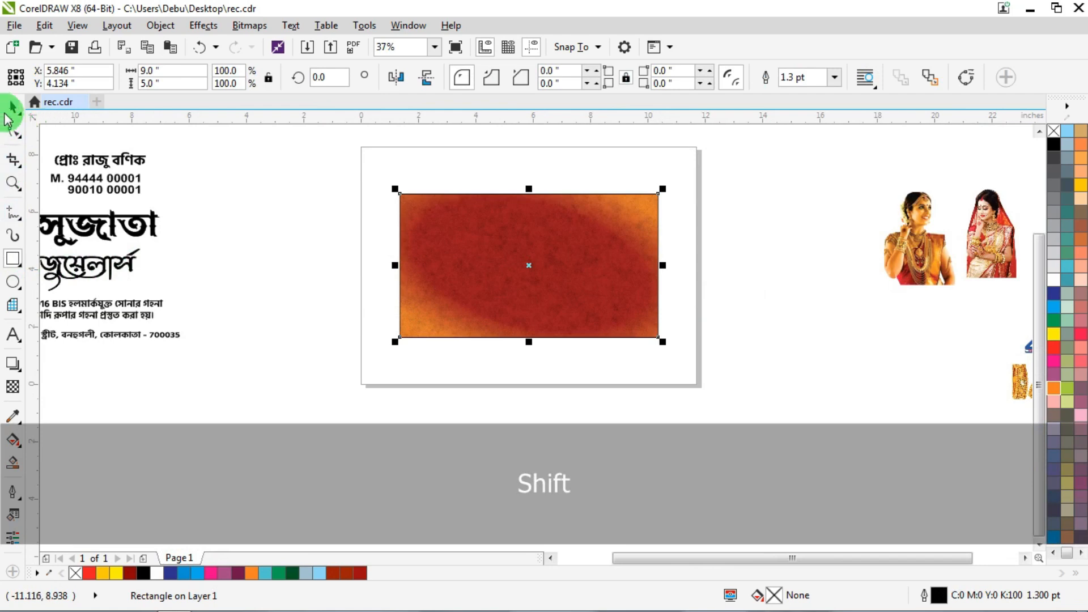
click(13, 106)
drag(531, 187, 554, 316)
- Fill the bottom strip with dark blue (C:100 M:100 Y:0 K:0) and remove its outline
scroll(530, 333, up, 2)
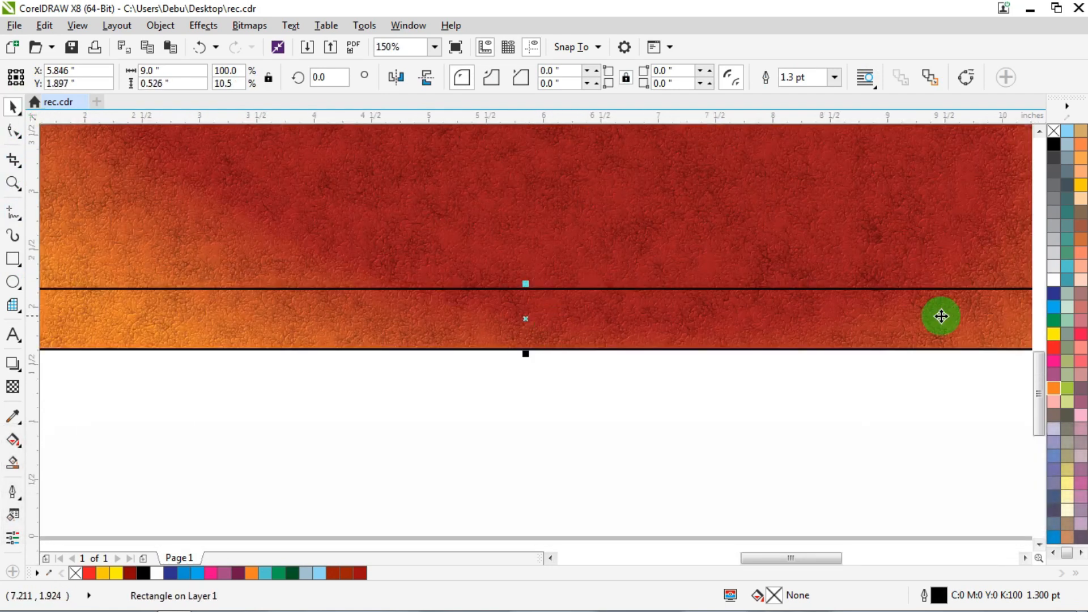
click(1053, 294)
right_click(1054, 132)
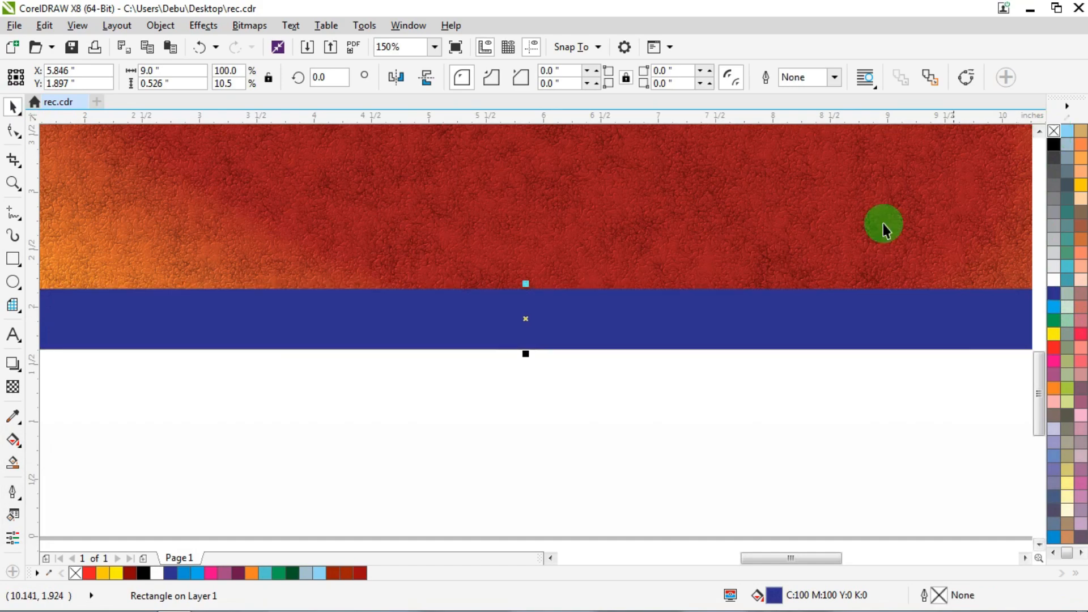
scroll(708, 351, down, 1)
scroll(618, 333, up, 1)
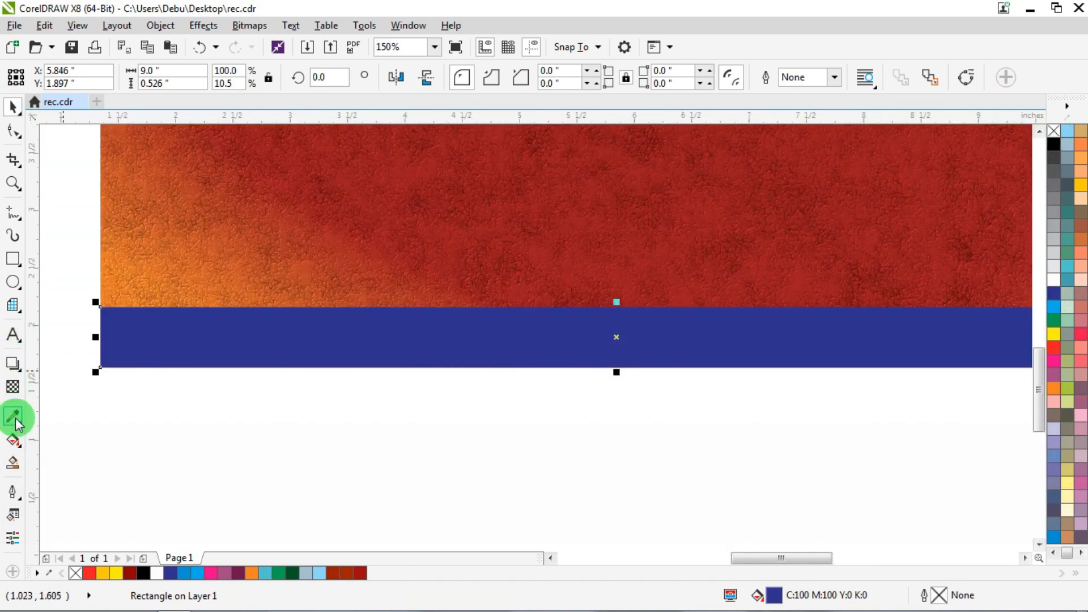
- Give the strip a vertical linear fountain fill with dark blue ends and a bright blue node at 45%
click(16, 445)
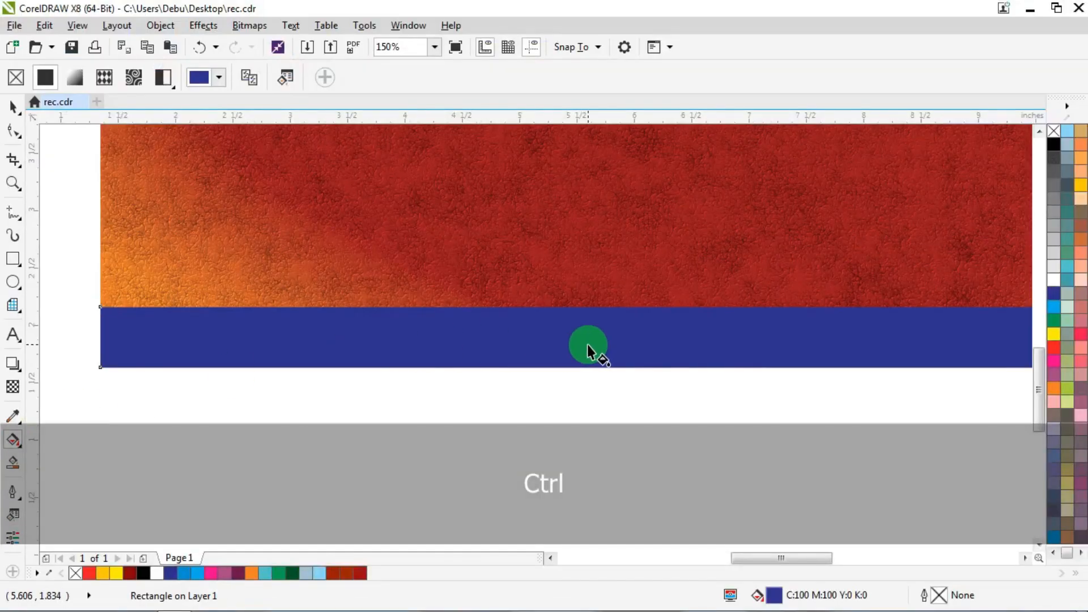
scroll(587, 341, up, 1)
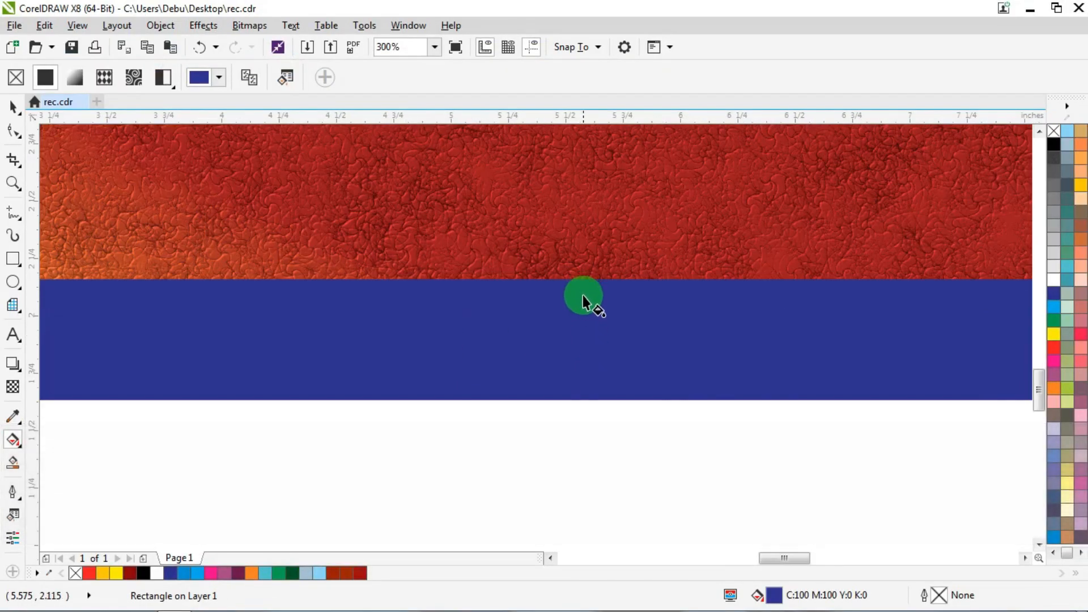
drag(582, 292, 583, 381)
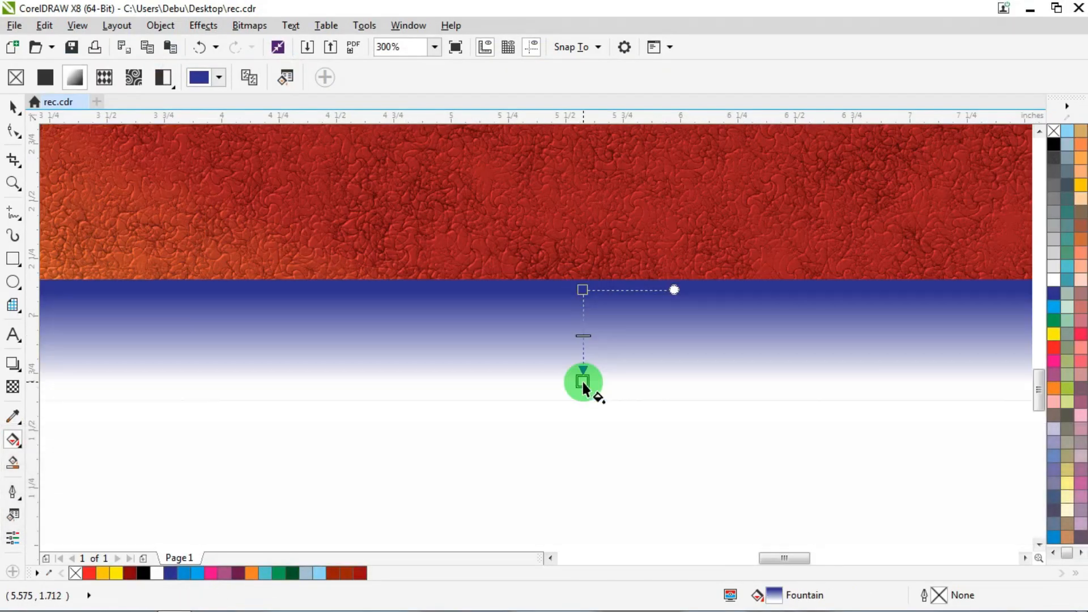
click(1055, 293)
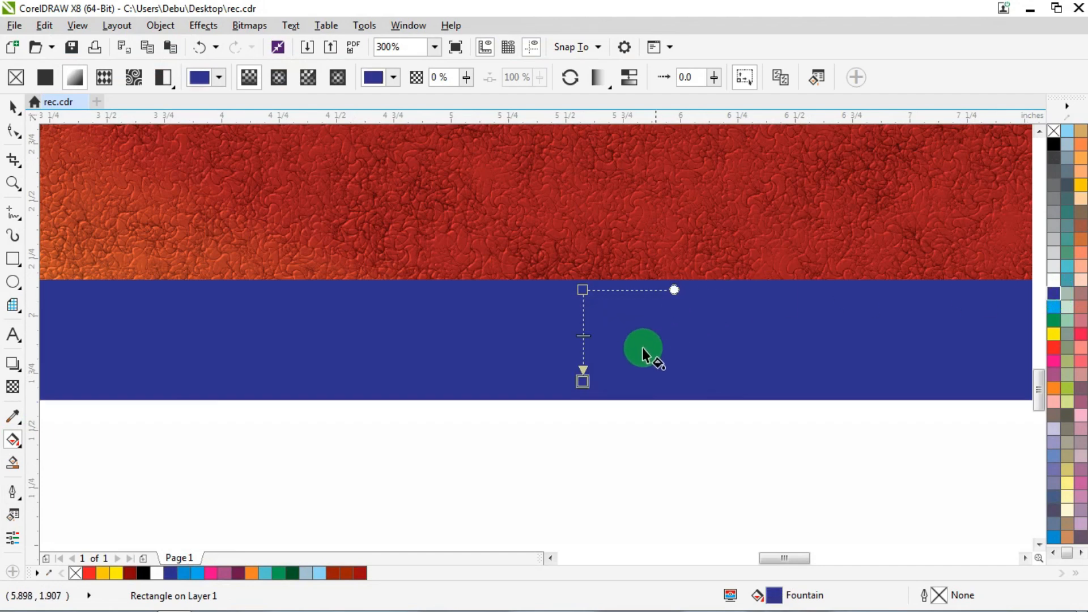
scroll(581, 337, up, 2)
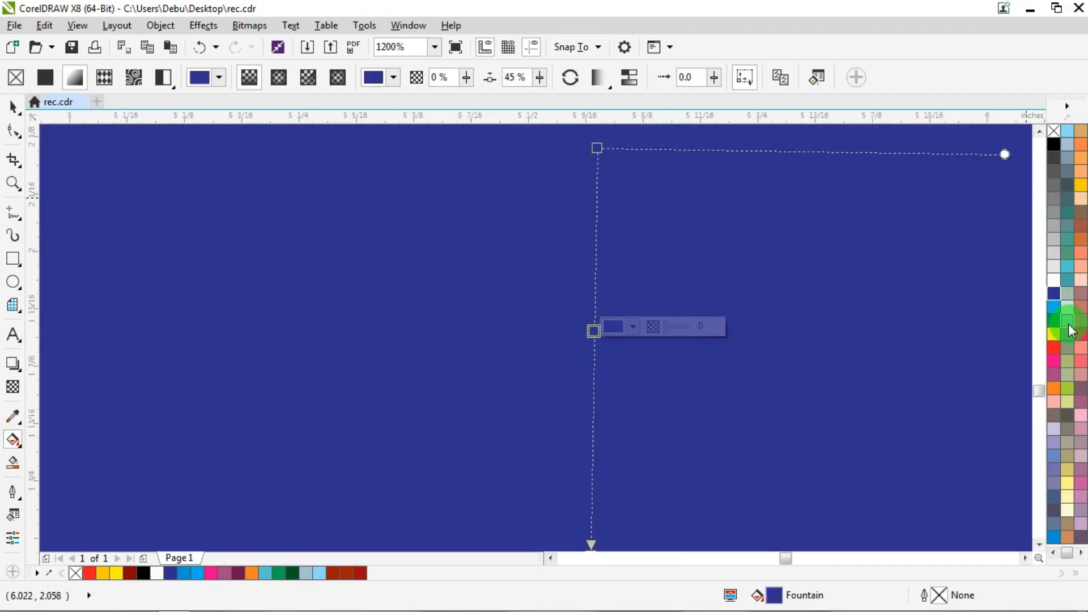
click(1053, 537)
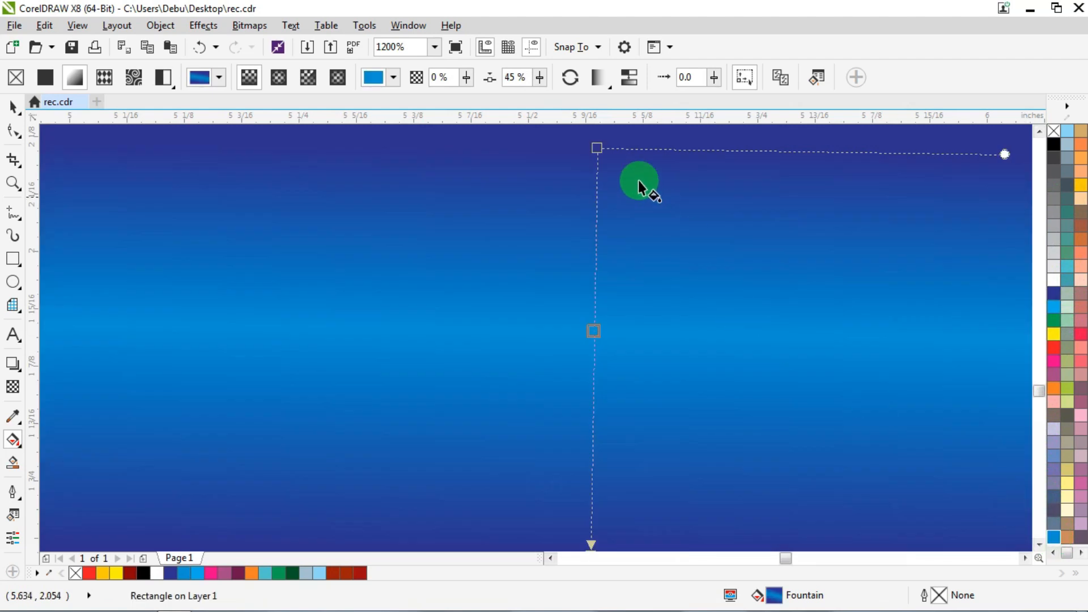
- Turn on the strip's smooth color transition, straighten the gradient's end handle near the bottom edge, and deselect the strip with the Pick tool
scroll(660, 205, down, 1)
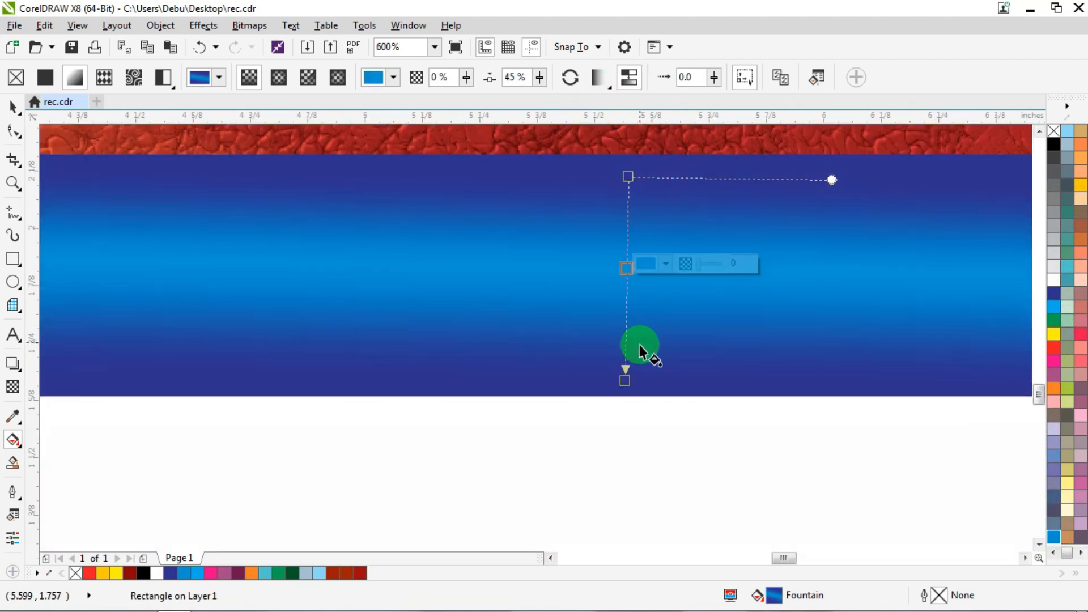
drag(630, 379, 628, 386)
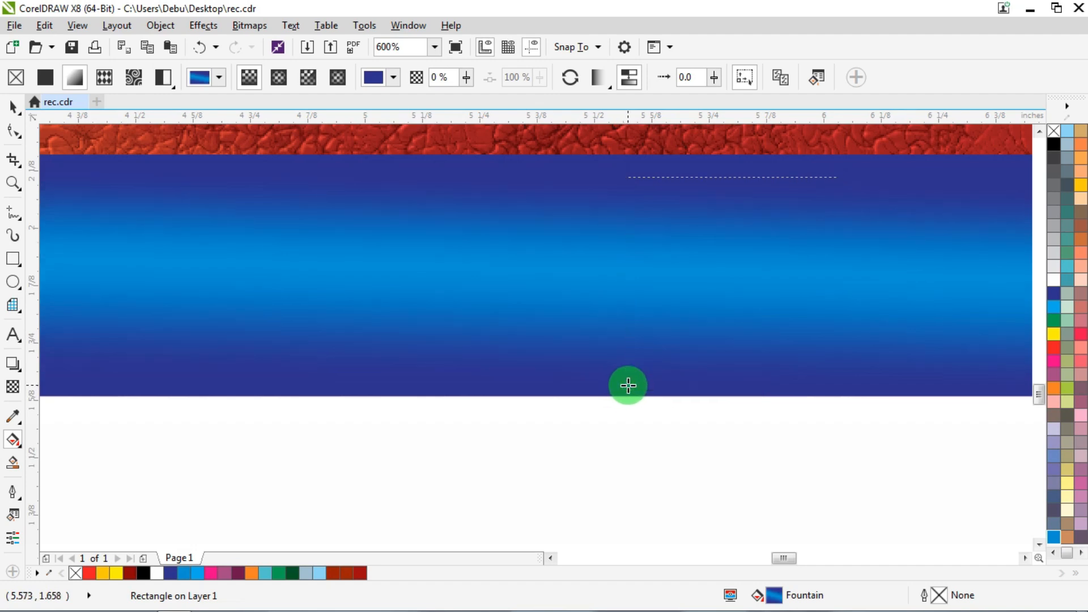
scroll(628, 386, down, 3)
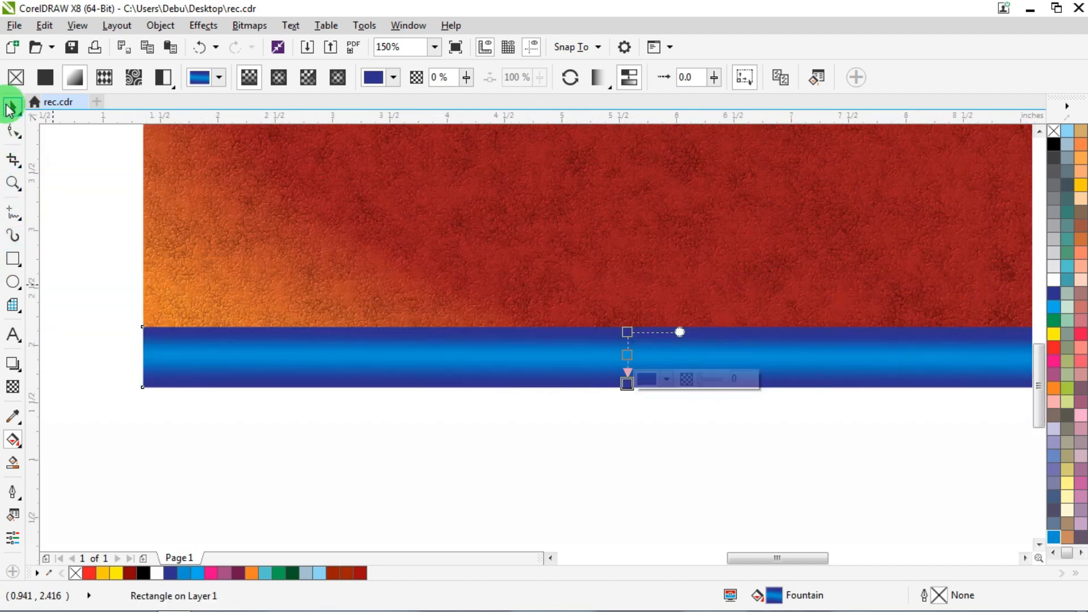
click(12, 106)
click(430, 469)
scroll(427, 422, down, 2)
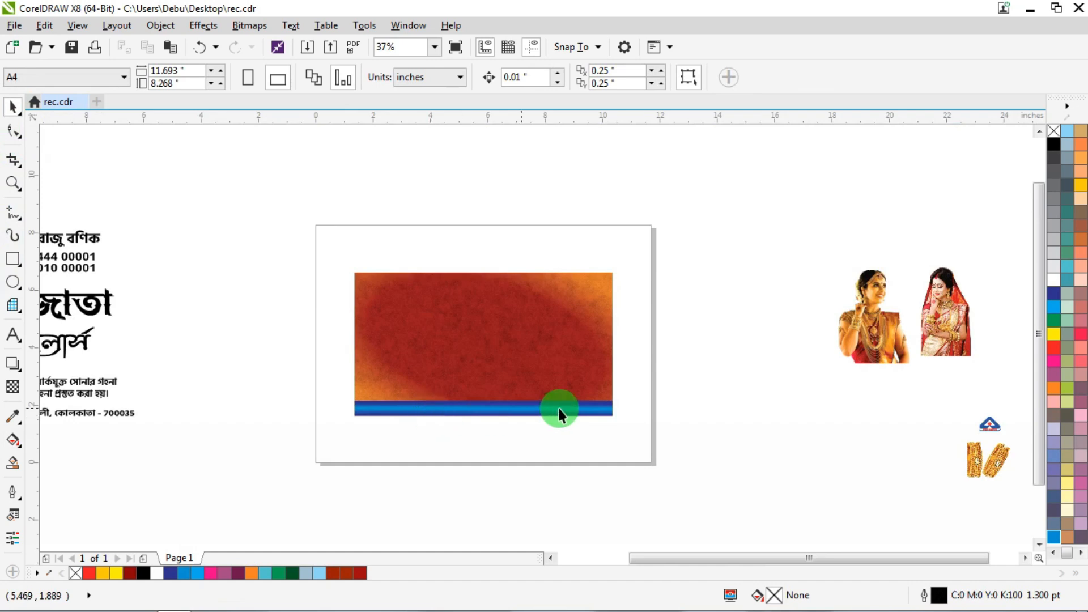
- Move the picture of the woman in the orange sari beside the background, and send the background and blue strip to the back of the page
drag(878, 311, 271, 338)
scroll(287, 380, up, 2)
drag(976, 134, 407, 481)
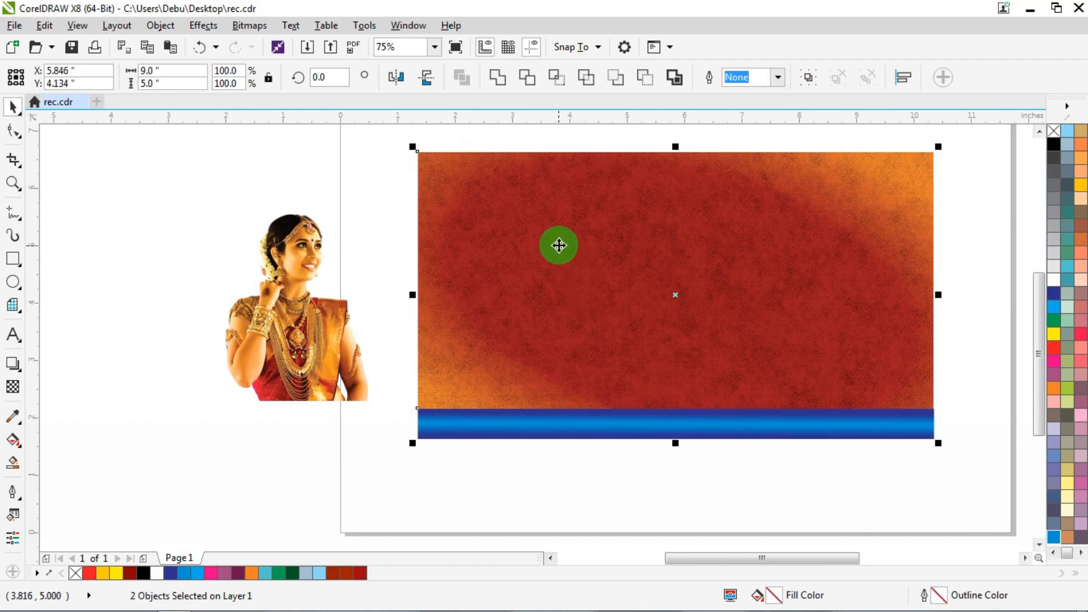
right_click(558, 243)
key(ctrl)
mouse_move(626, 451)
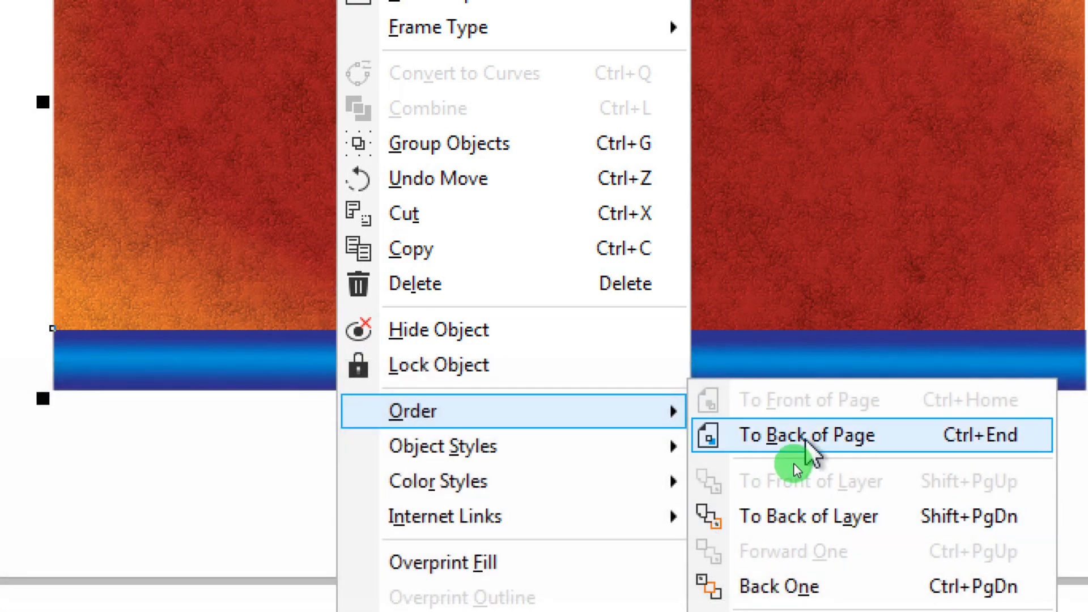
click(805, 439)
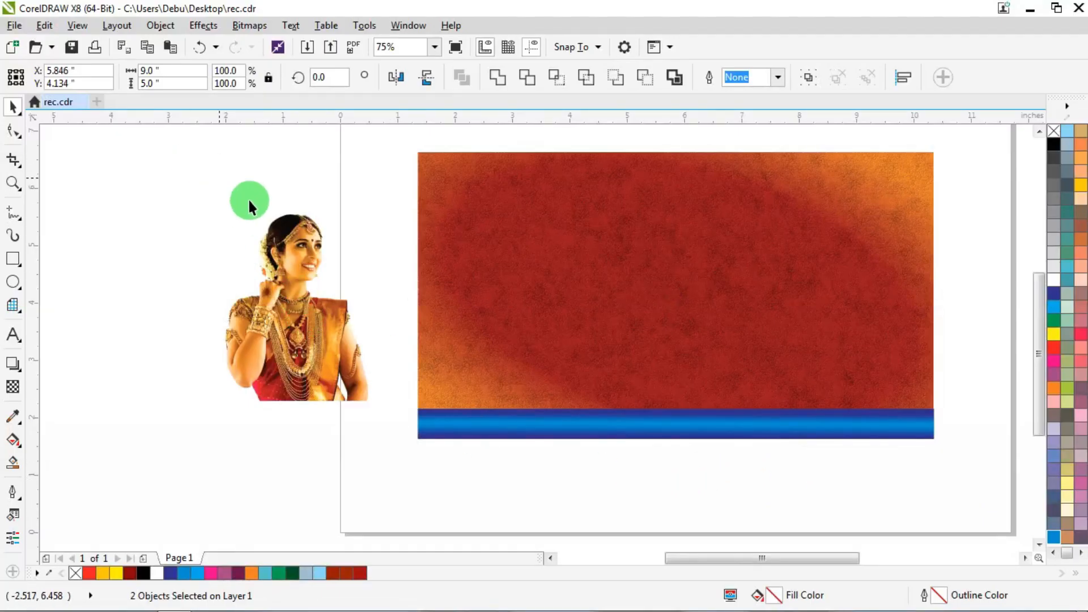
- Move the picture of the woman in the orange sari over the background's lower-left corner, slightly overlapping its edges
drag(286, 275, 447, 321)
scroll(423, 413, up, 2)
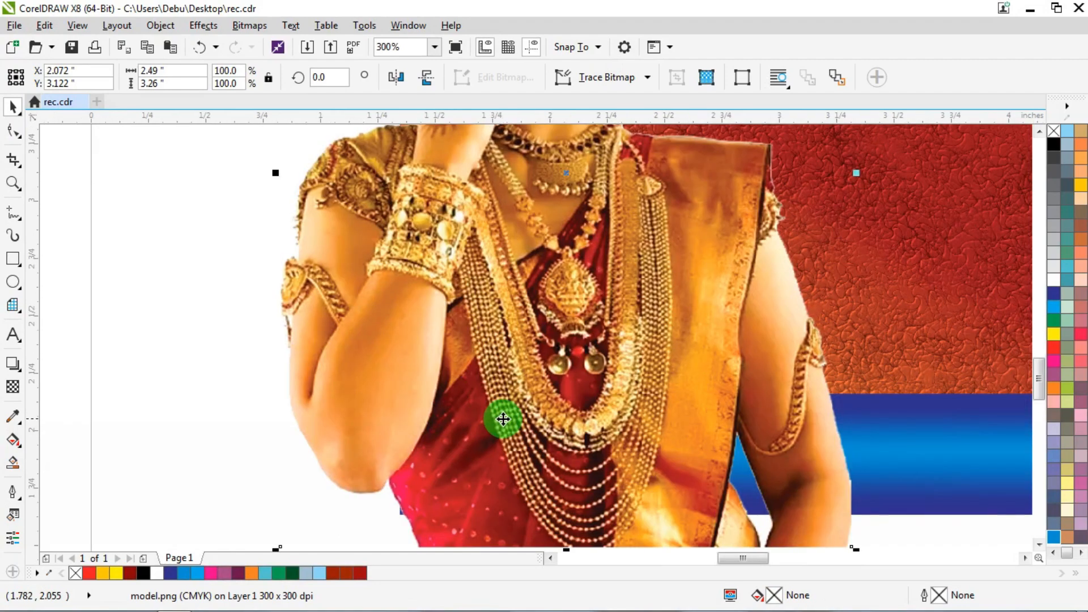
mouse_move(502, 419)
mouse_down()
mouse_move(498, 369)
mouse_move(493, 401)
mouse_move(509, 415)
mouse_move(519, 384)
mouse_move(511, 405)
mouse_up()
scroll(533, 370, down, 1)
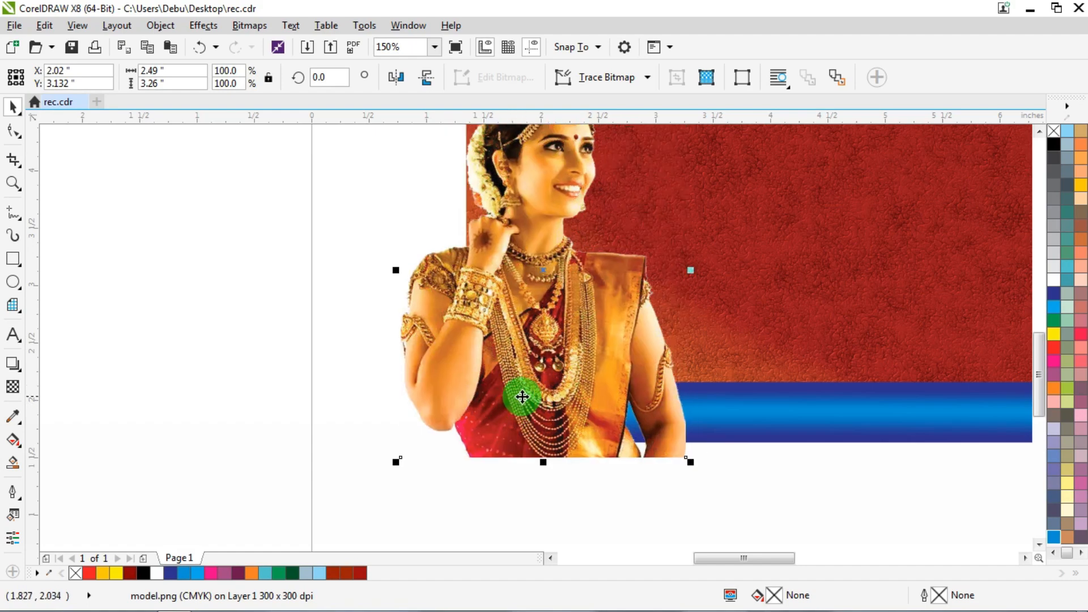
scroll(522, 397, down, 2)
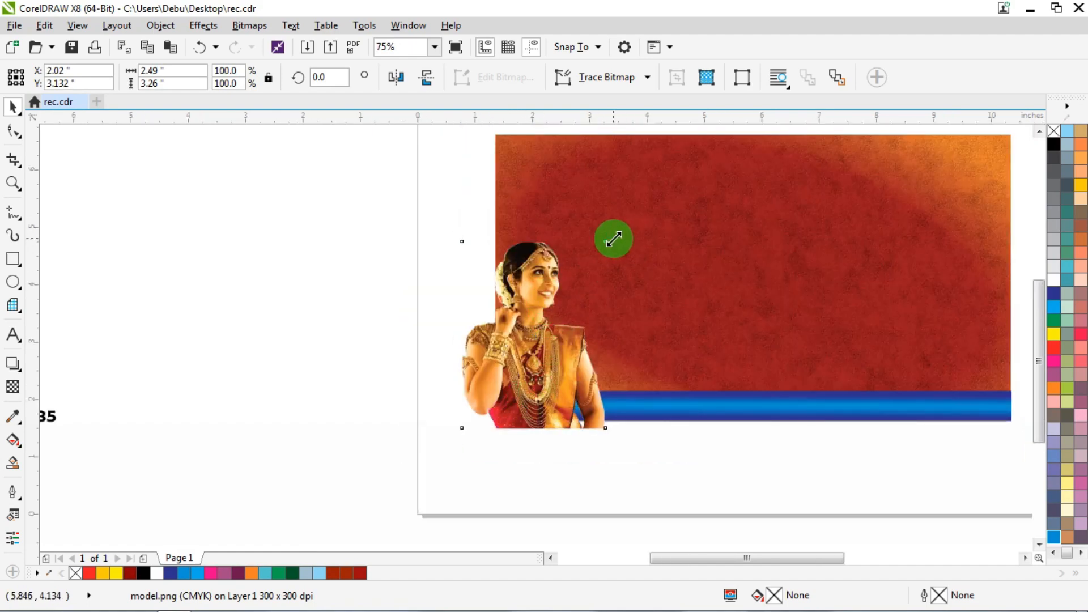
- Enlarge the woman's picture to about 102.4% from its upper-right corner, deselect it, and undo the last change
drag(614, 239, 627, 230)
scroll(495, 277, up, 2)
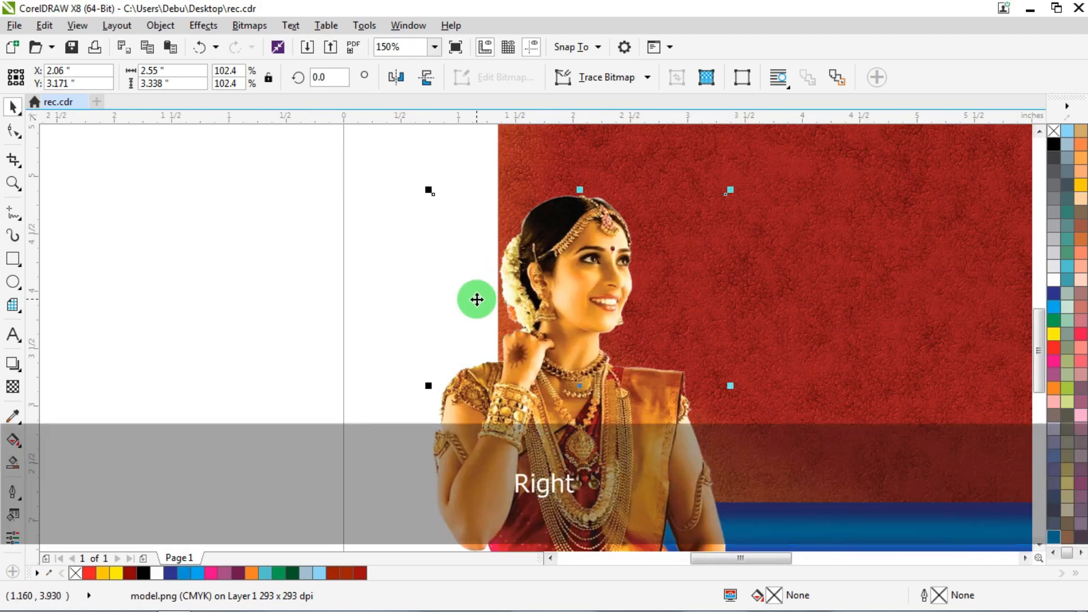
scroll(477, 299, down, 2)
scroll(468, 430, up, 3)
scroll(466, 428, down, 3)
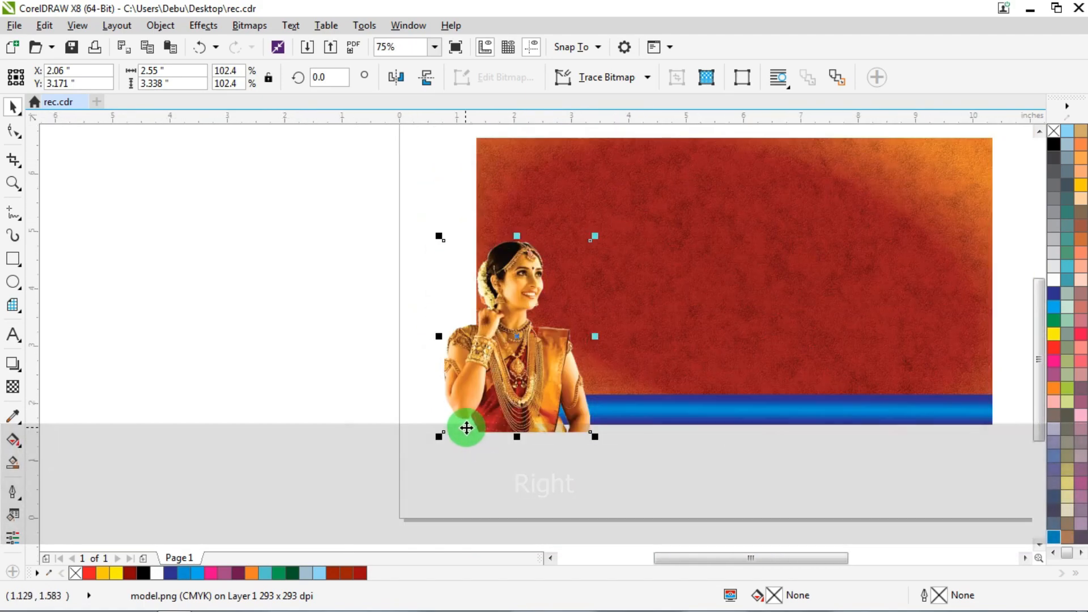
click(316, 270)
key(ctrl+z)
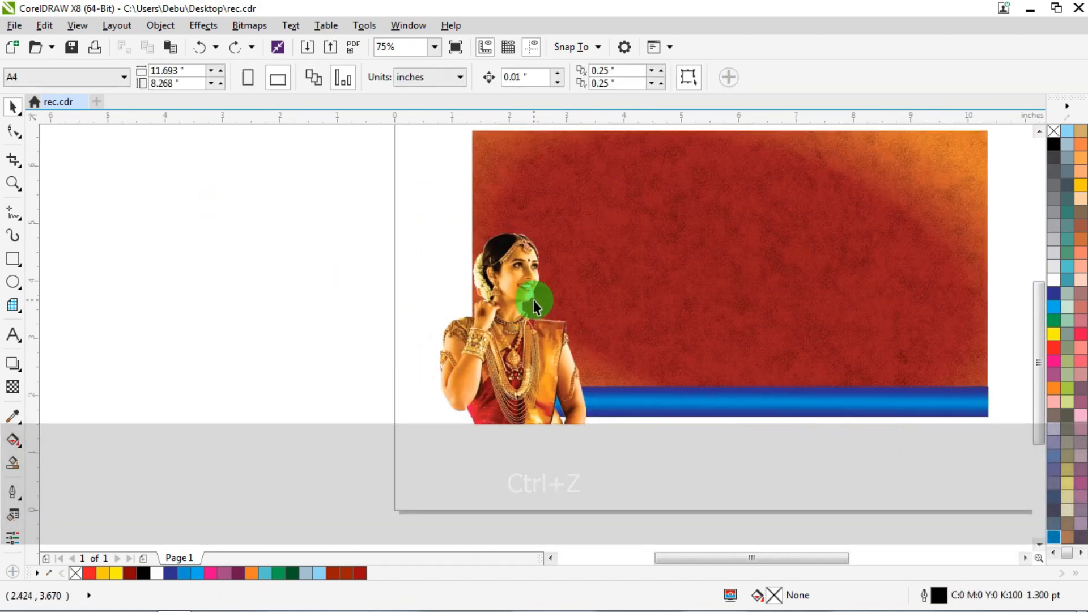
- Crop the orange sari woman's picture flush with the background's left and bottom edges
click(533, 300)
click(13, 162)
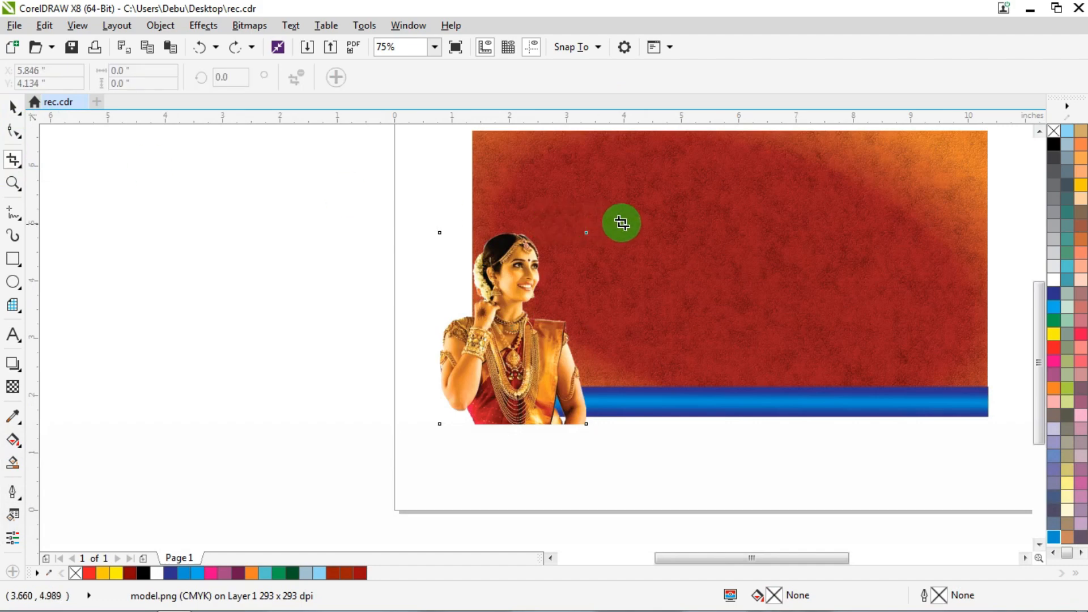
drag(641, 209, 471, 417)
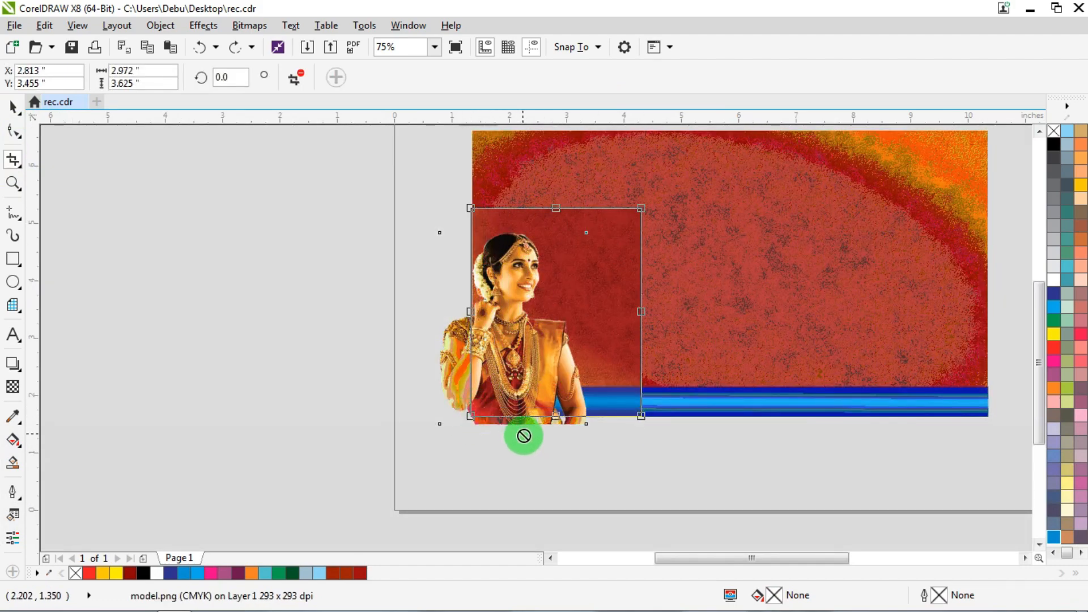
scroll(539, 420, up, 2)
scroll(559, 413, down, 3)
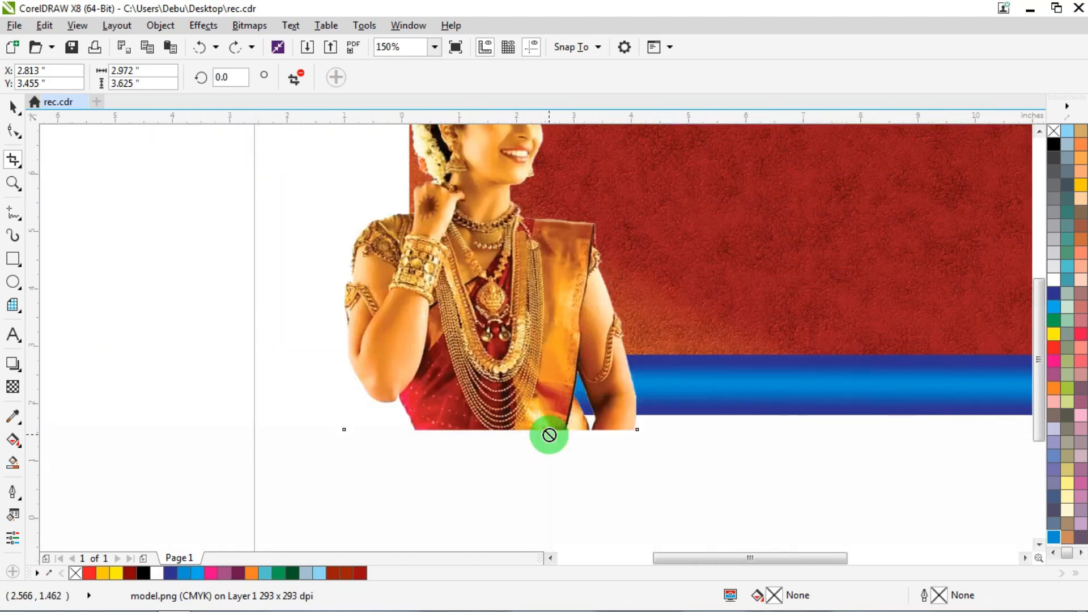
scroll(466, 279, up, 3)
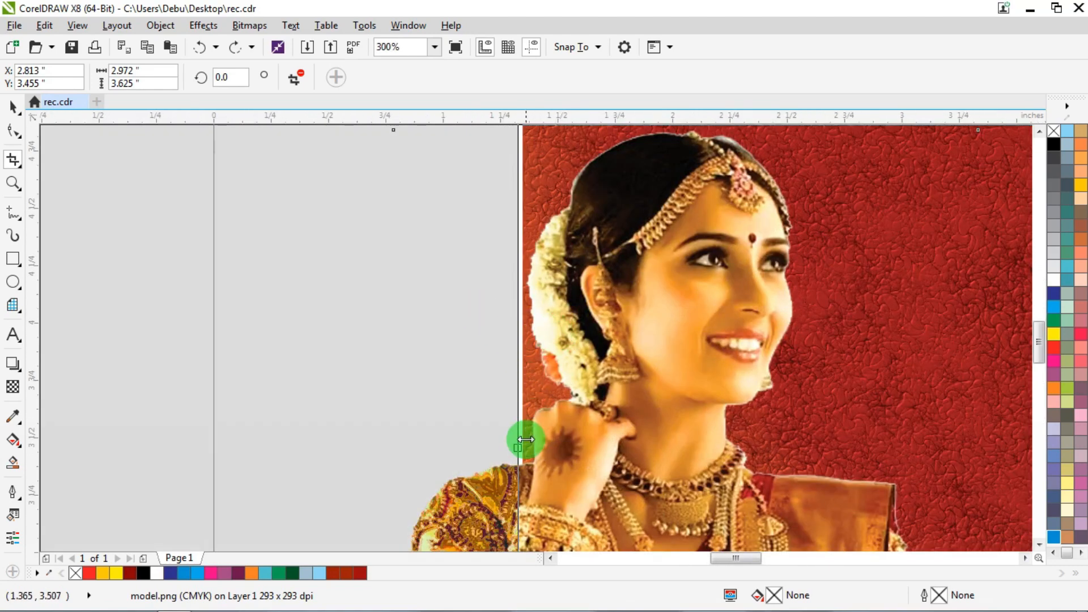
drag(515, 447, 519, 451)
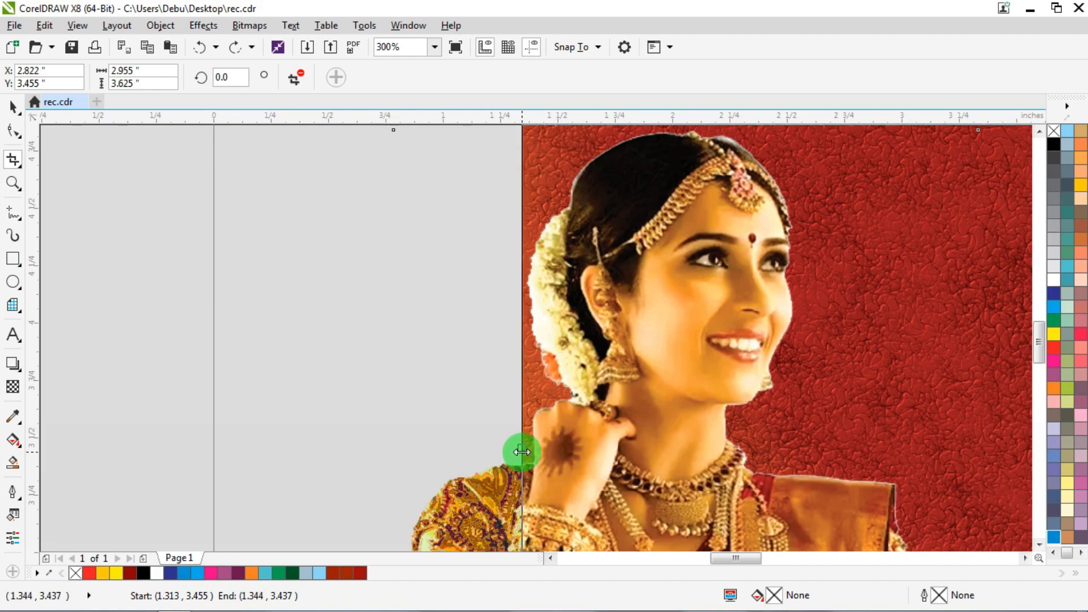
scroll(453, 394, down, 1)
scroll(426, 304, down, 1)
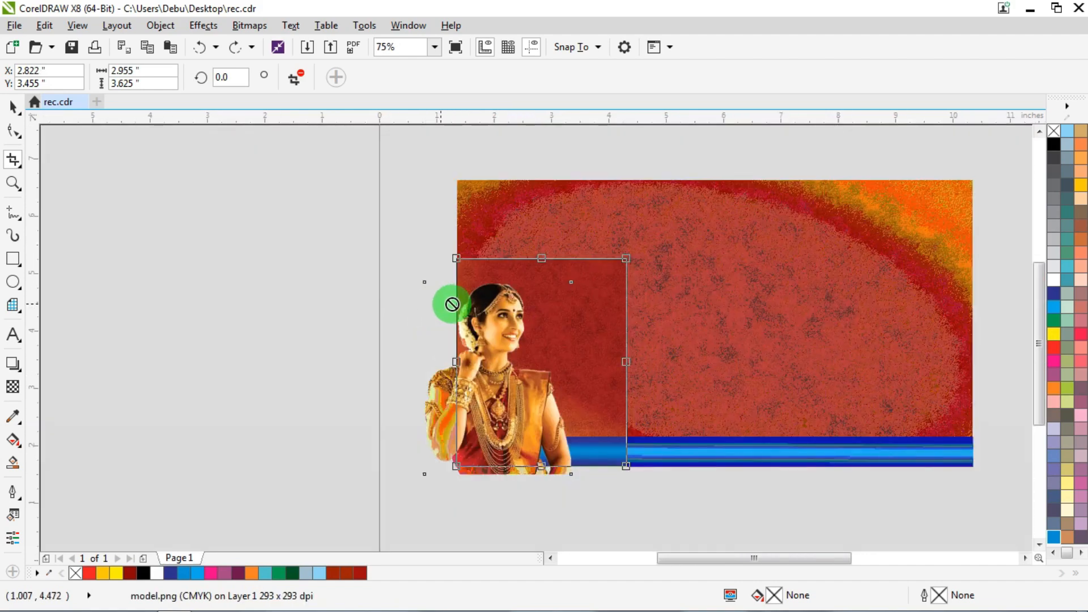
double_click(507, 354)
click(12, 108)
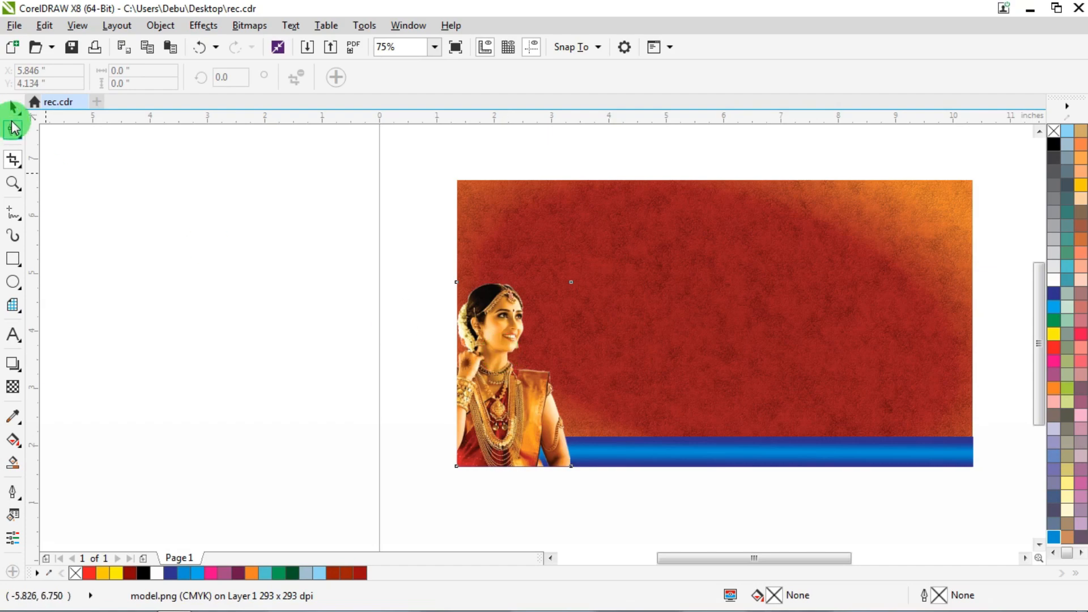
- Align the bottom of the orange sari woman's picture with the background's bottom edge and deselect both
scroll(511, 471, up, 2)
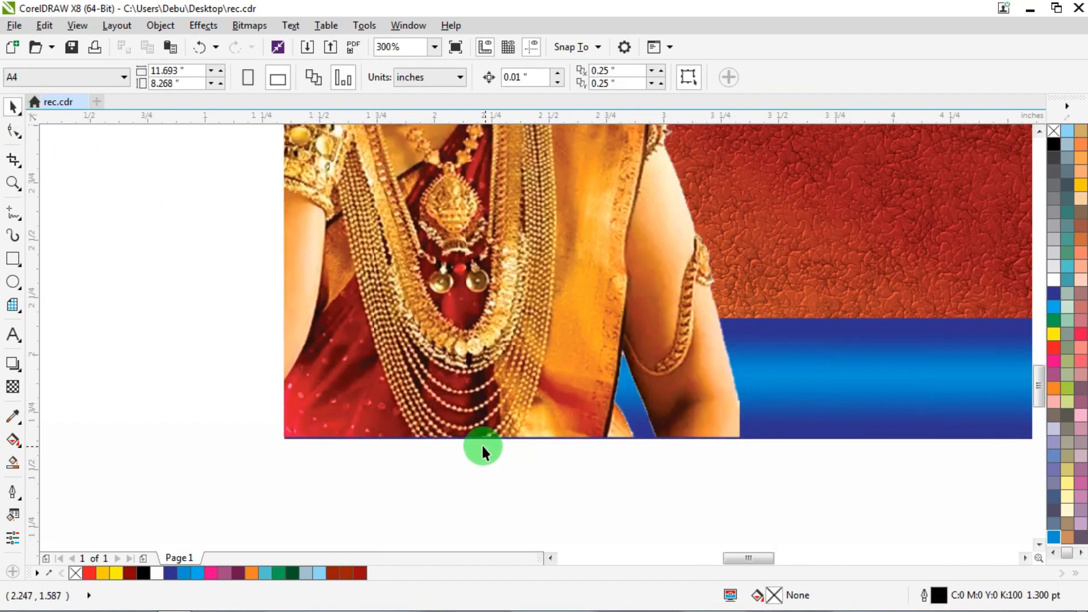
click(475, 270)
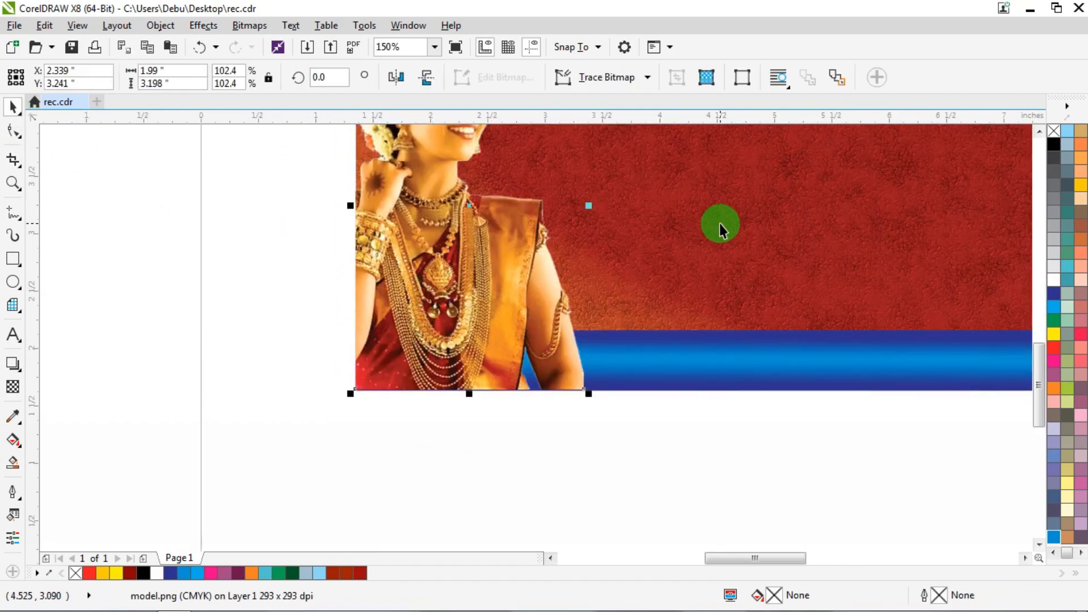
shift+click(719, 227)
key(b)
scroll(469, 335, down, 1)
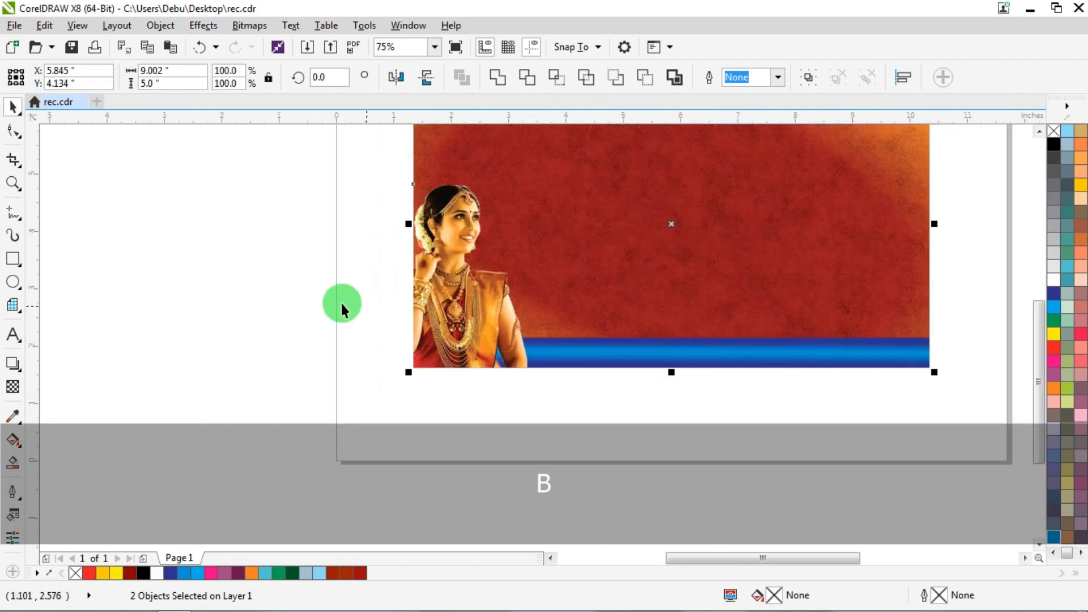
click(275, 303)
- Move the picture of the bride in the red veil onto the banner's upper-right corner
scroll(274, 303, down, 2)
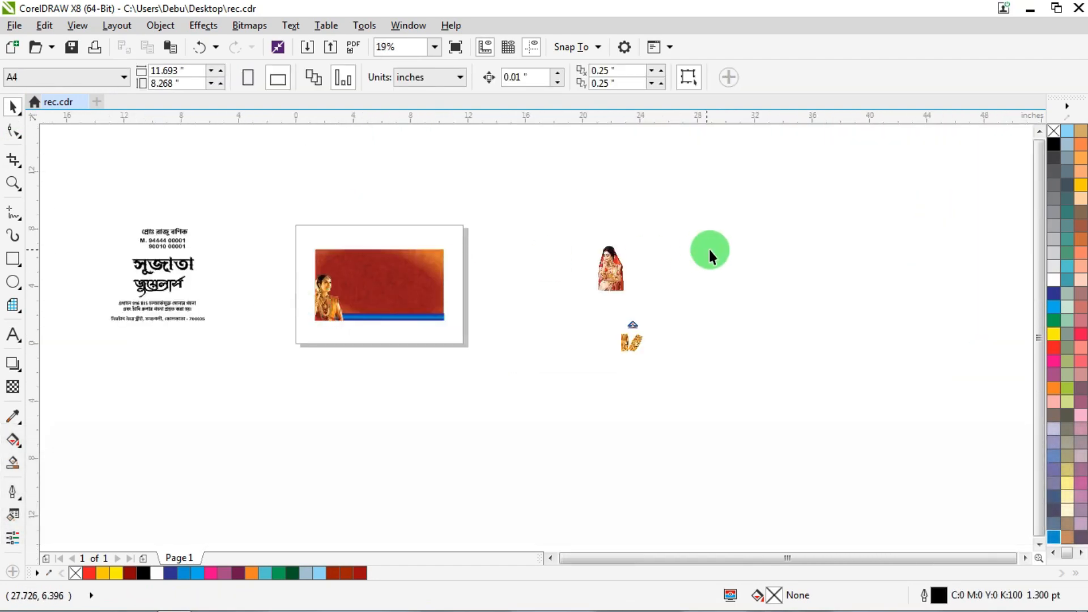
drag(615, 275, 415, 281)
scroll(400, 267, up, 2)
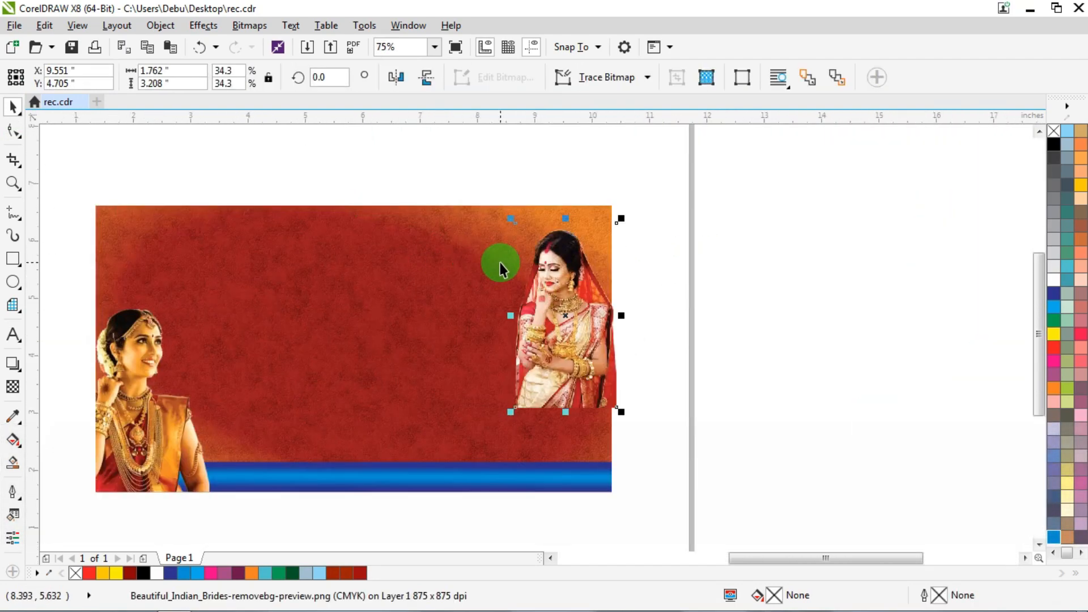
mouse_move(561, 293)
mouse_down()
mouse_move(549, 279)
mouse_move(554, 238)
mouse_move(562, 282)
mouse_up()
- Apply a vertical linear transparency to the bride's picture, fading its lower part from 0 to 100 into the background
scroll(562, 282, up, 2)
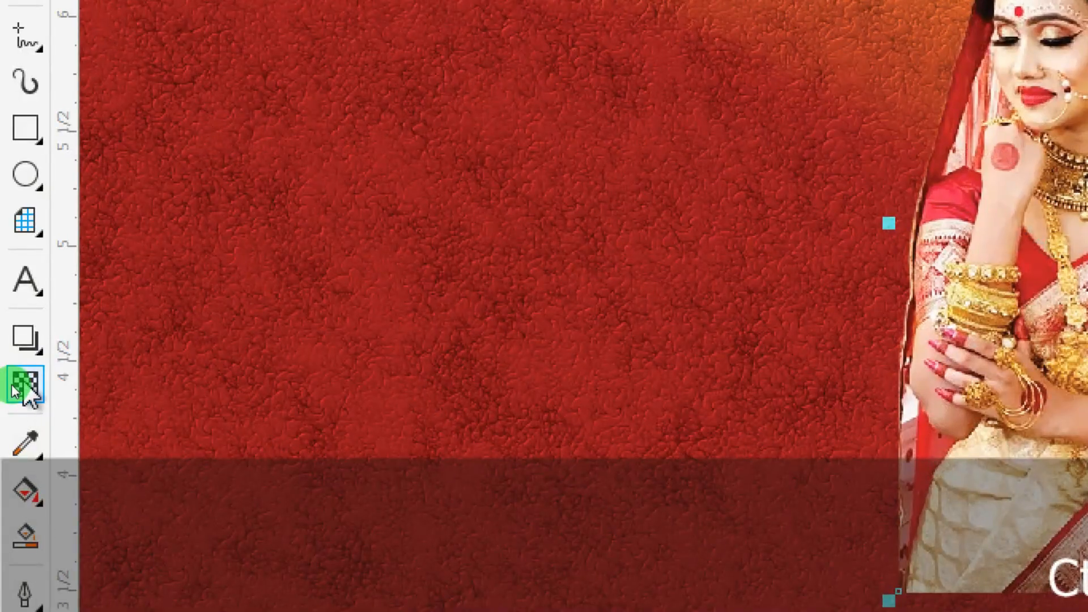
click(24, 386)
drag(546, 423, 546, 485)
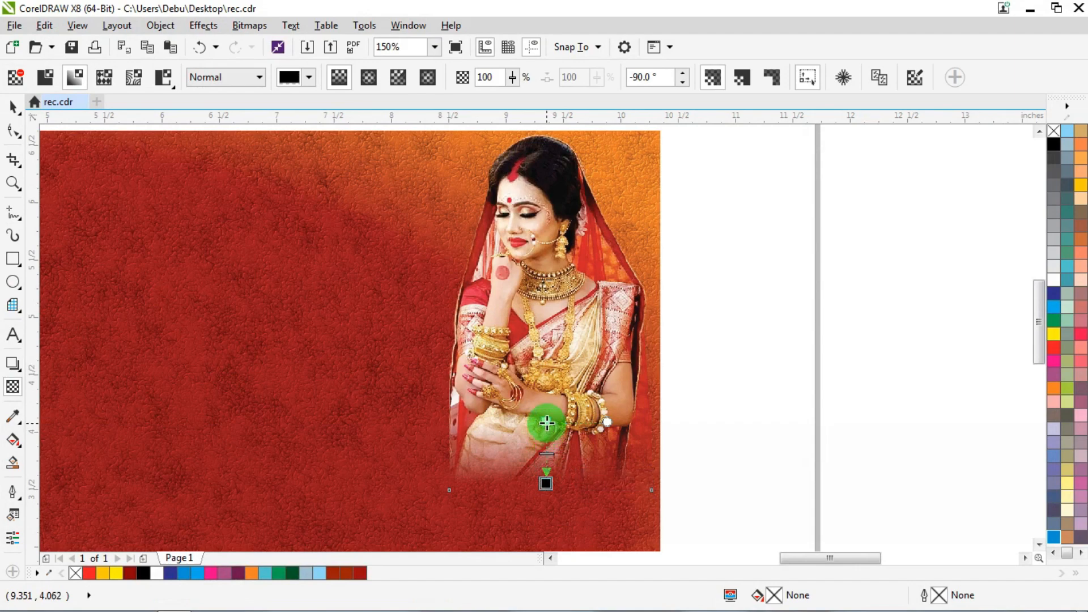
click(545, 400)
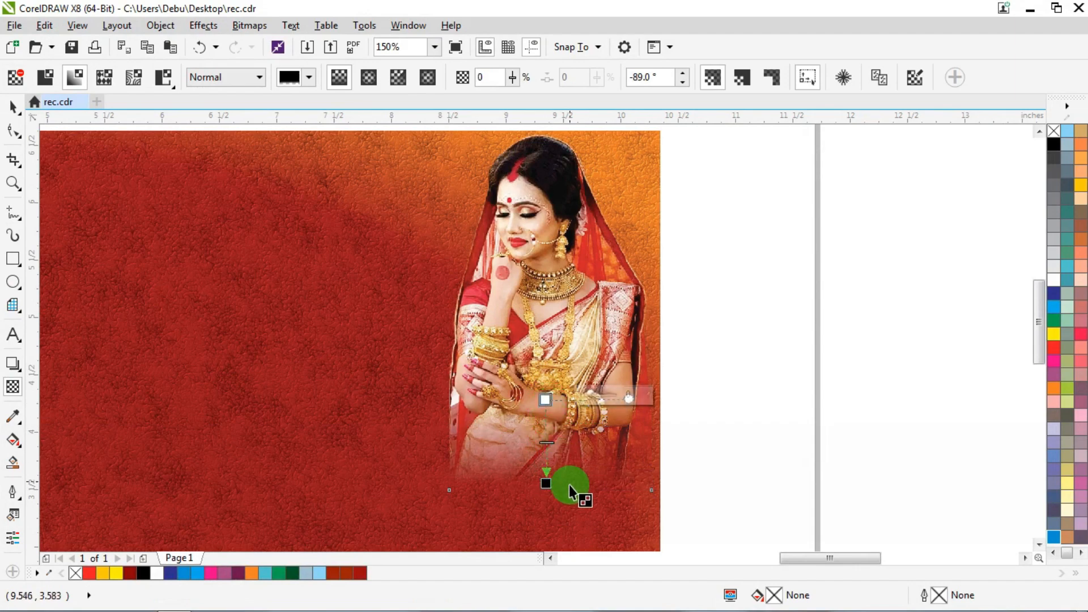
click(546, 484)
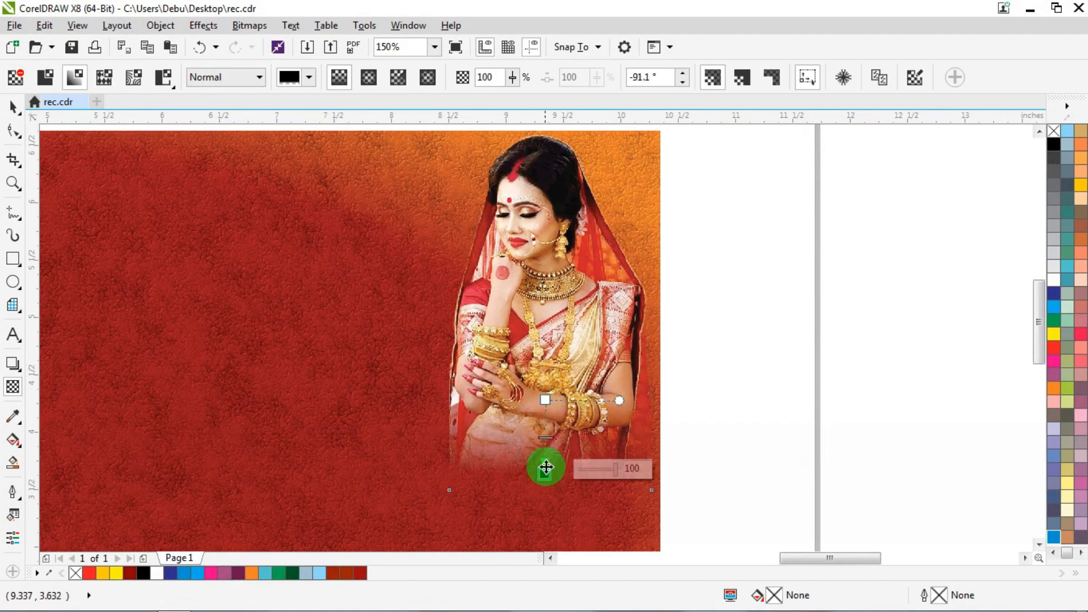
- Crop the bride's picture flush with the background's top edge and deselect it
scroll(545, 468, down, 2)
click(12, 161)
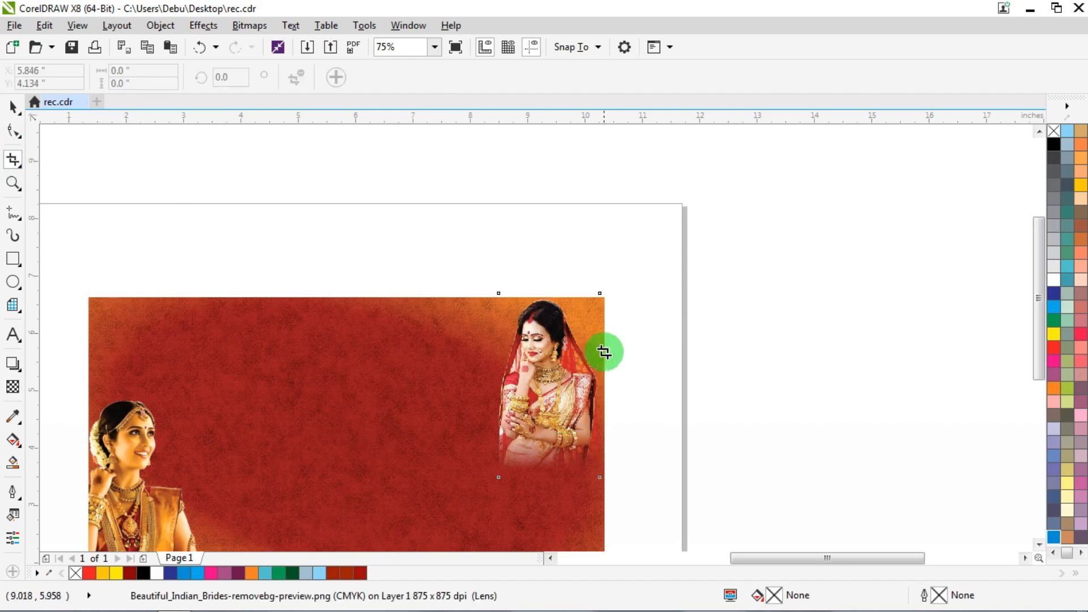
drag(654, 509, 452, 297)
double_click(577, 364)
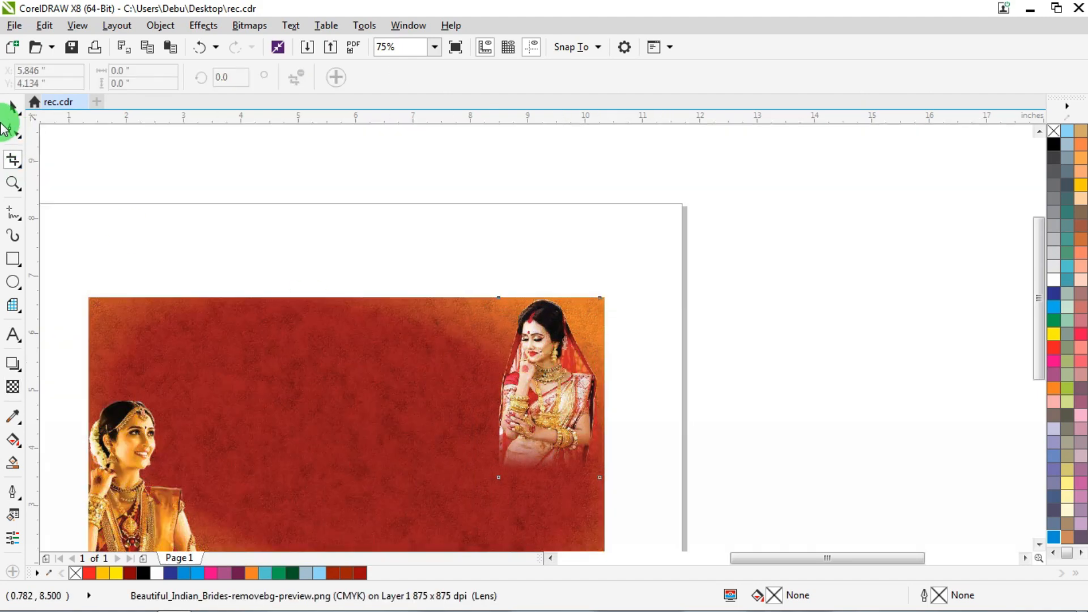
click(12, 108)
scroll(590, 243, down, 2)
scroll(576, 301, up, 2)
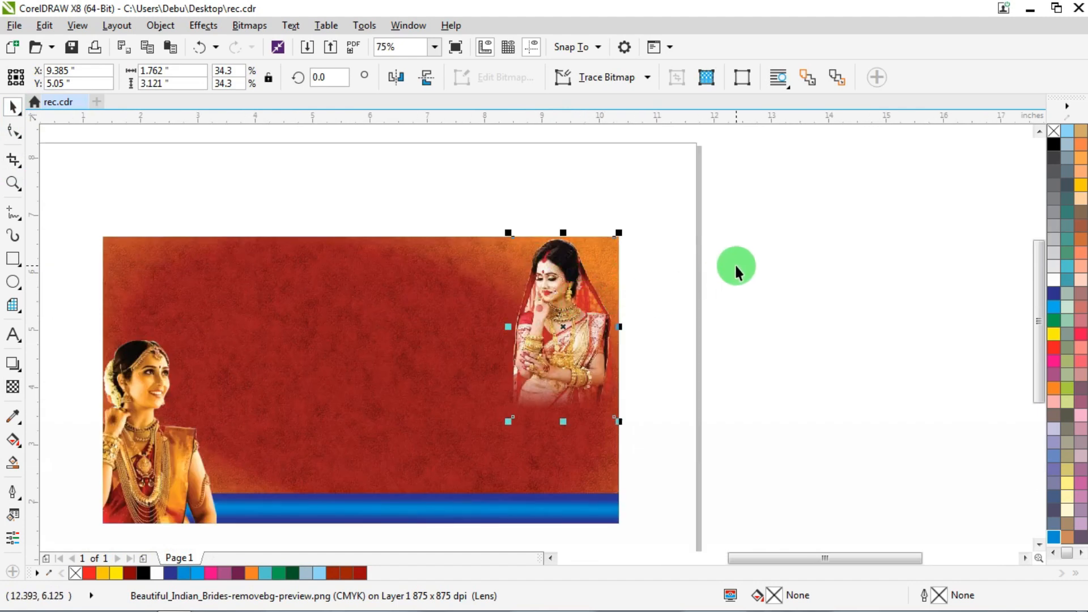
click(735, 265)
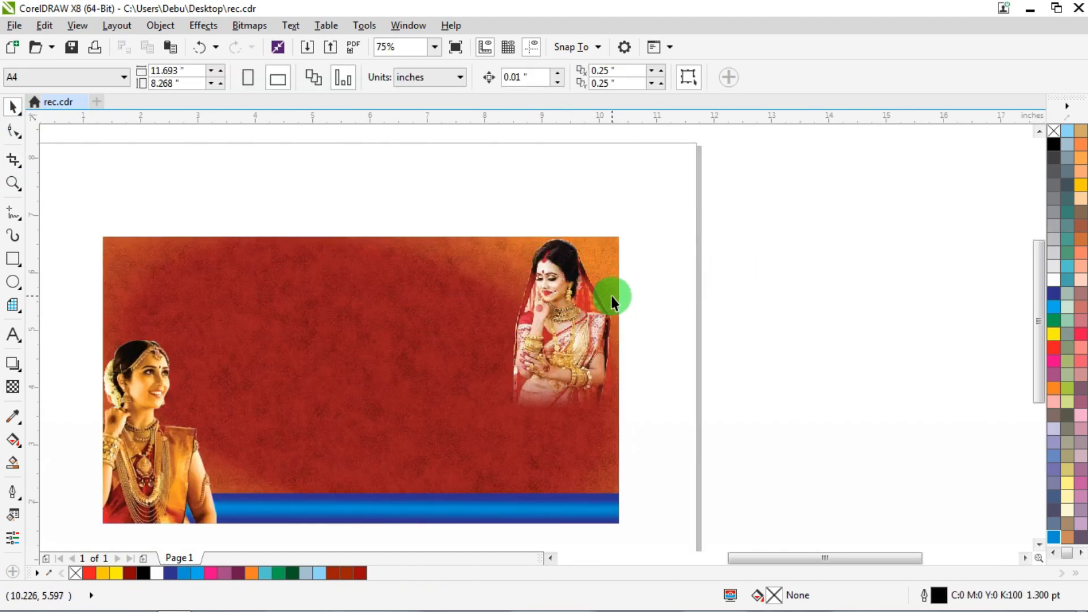
- Enlarge the bride's picture to about 40.6% and adjust its position near the banner's upper-right corner
drag(560, 297, 558, 309)
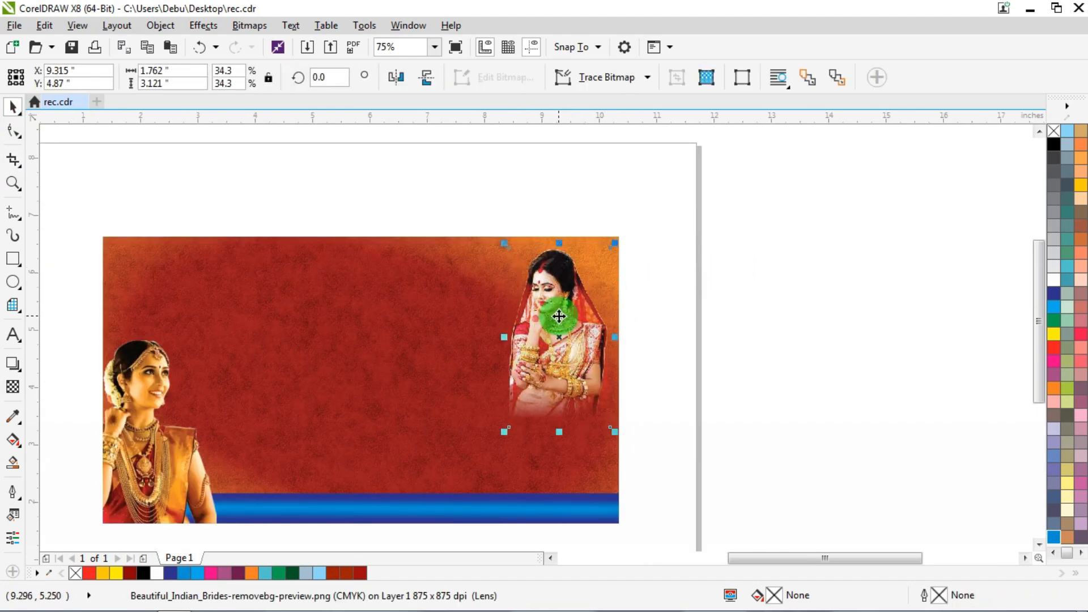
click(756, 285)
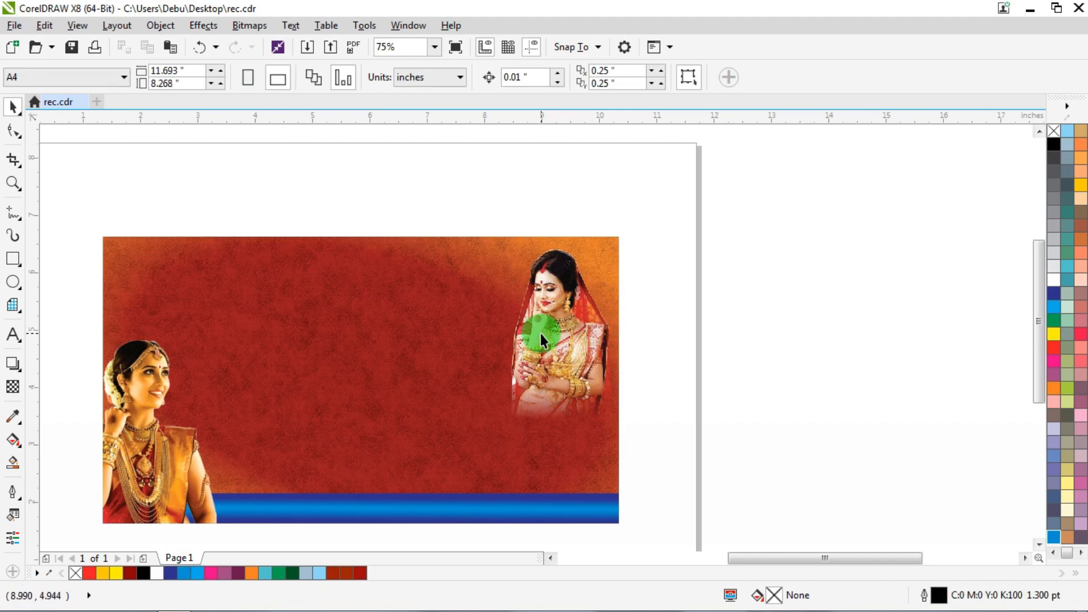
click(540, 333)
drag(509, 434, 483, 468)
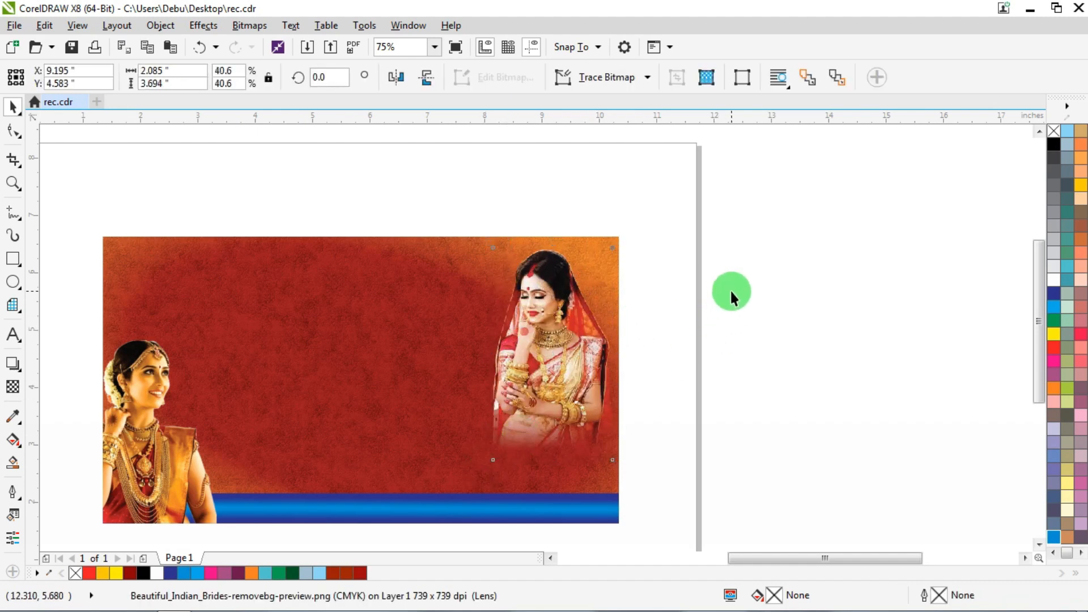
click(730, 289)
click(549, 322)
drag(555, 323, 553, 311)
click(673, 304)
click(569, 313)
key(Escape)
- Move the shop's address line from beside the page onto the banner's blue bottom strip
scroll(435, 267, down, 2)
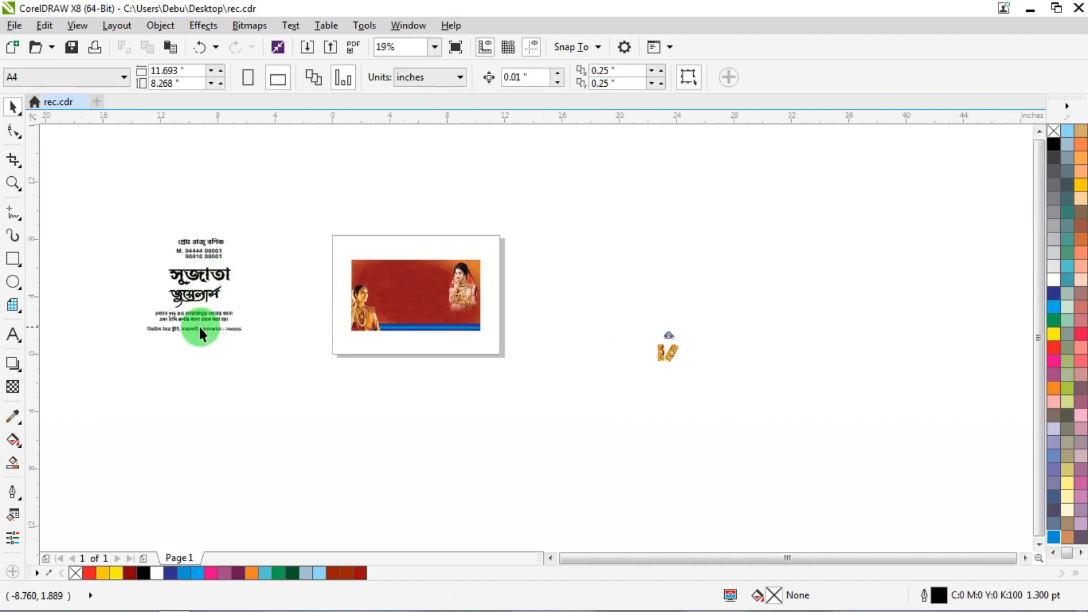
scroll(200, 329, up, 1)
scroll(171, 321, up, 1)
drag(156, 329, 517, 387)
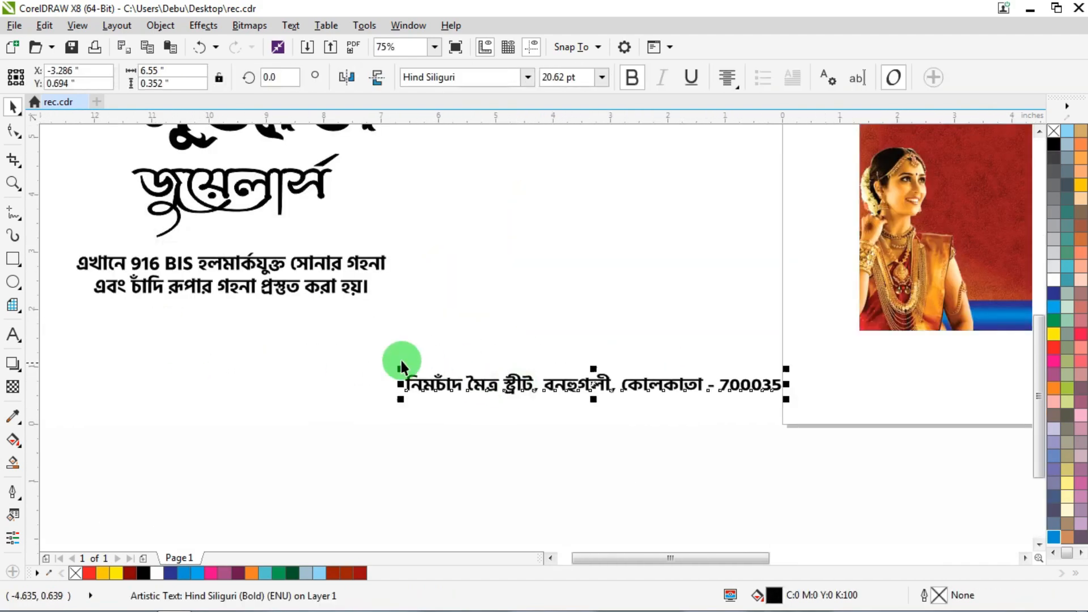
scroll(351, 357, down, 2)
scroll(447, 365, up, 1)
drag(363, 359, 662, 339)
scroll(662, 339, up, 2)
drag(593, 328, 583, 275)
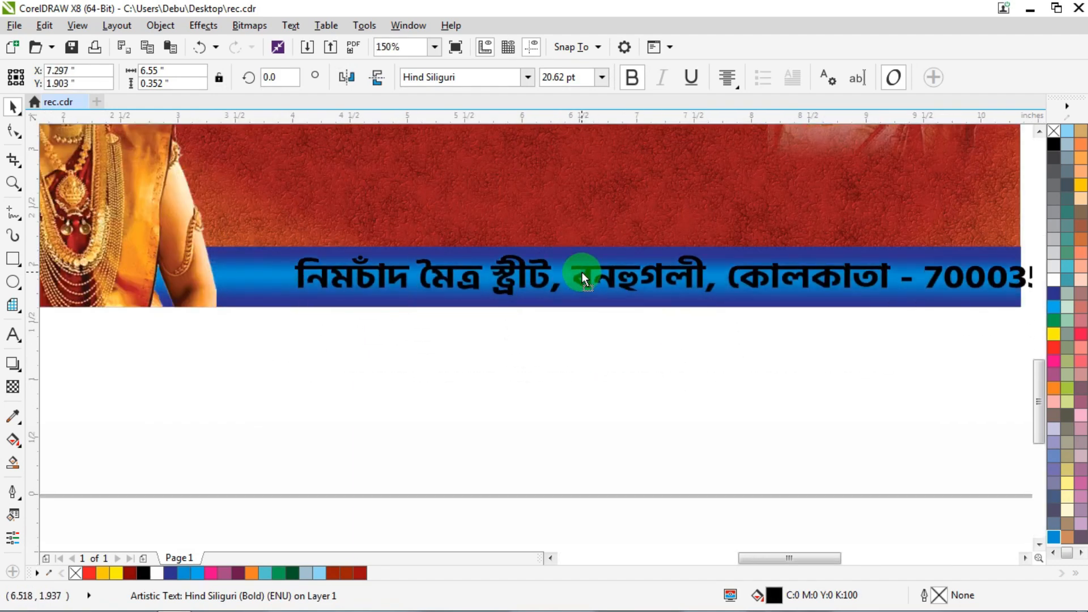
- Fit the address line into the blue strip's free area beside the woman and nudge it up to centre it vertically
scroll(425, 275, down, 1)
scroll(408, 272, up, 1)
drag(408, 272, 307, 281)
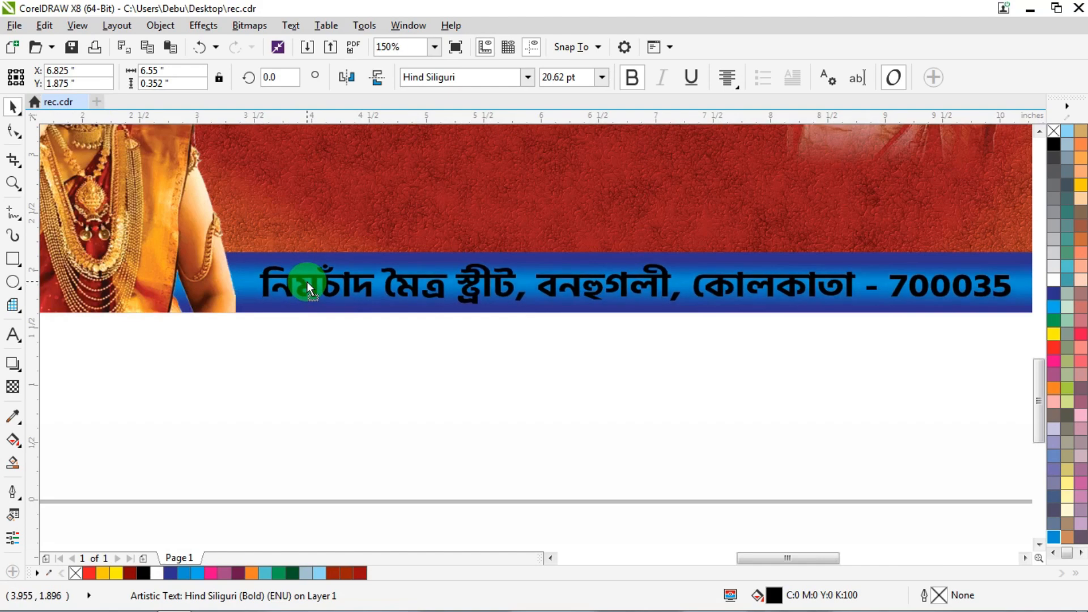
scroll(308, 281, down, 1)
scroll(685, 274, up, 1)
key(Up)
key(Up)
key(Up)
key(Up)
key(Up)
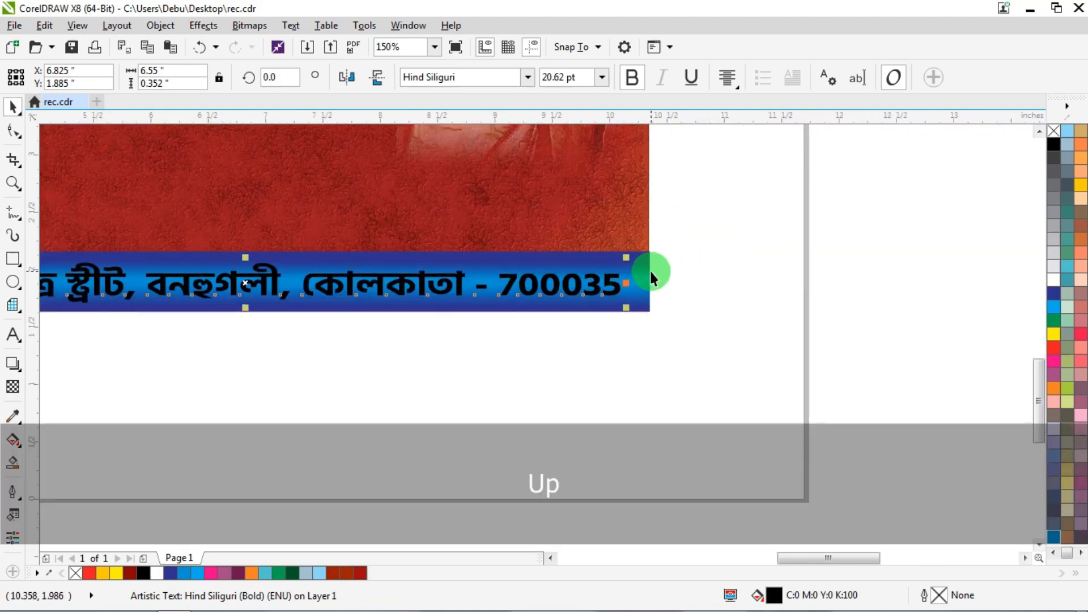
scroll(703, 272, down, 1)
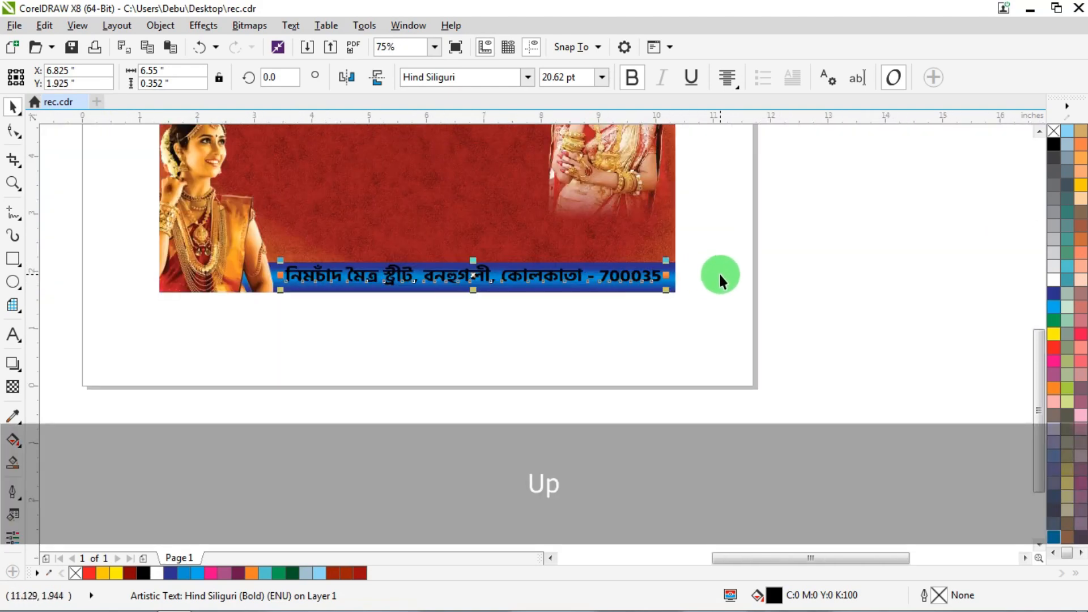
- Fill the address line on the blue strip with yellow, nudge it down slightly, and copy it
scroll(369, 284, up, 1)
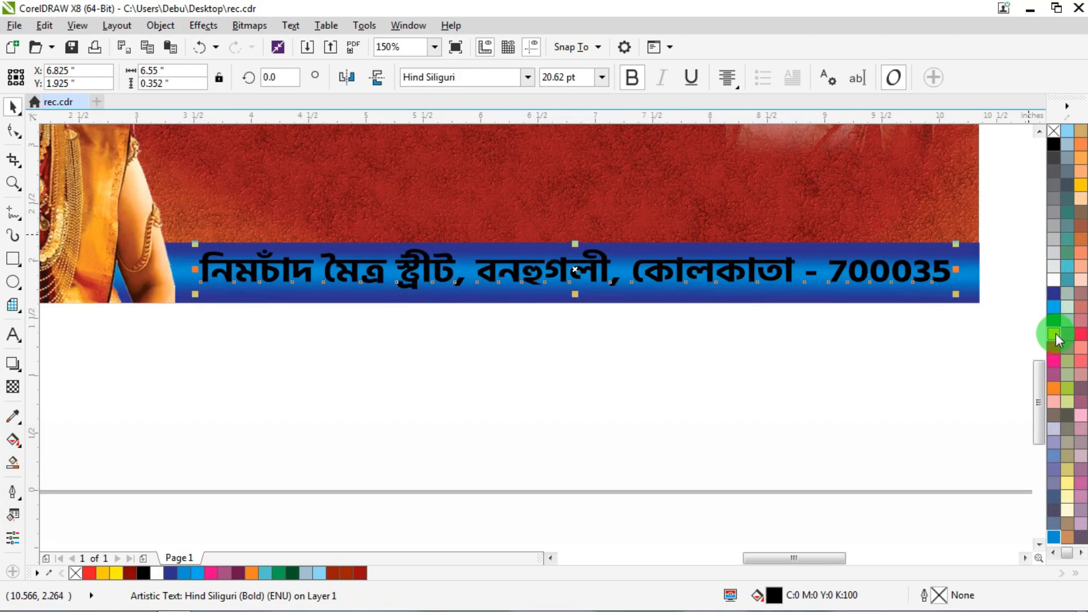
click(1056, 333)
key(Down)
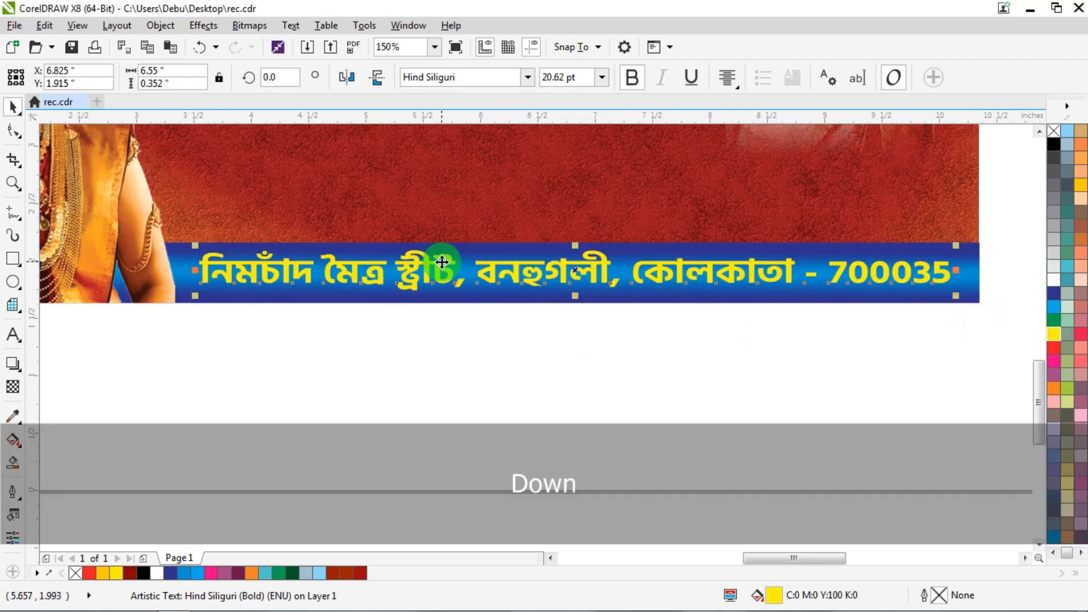
right_click(441, 262)
key(ctrl)
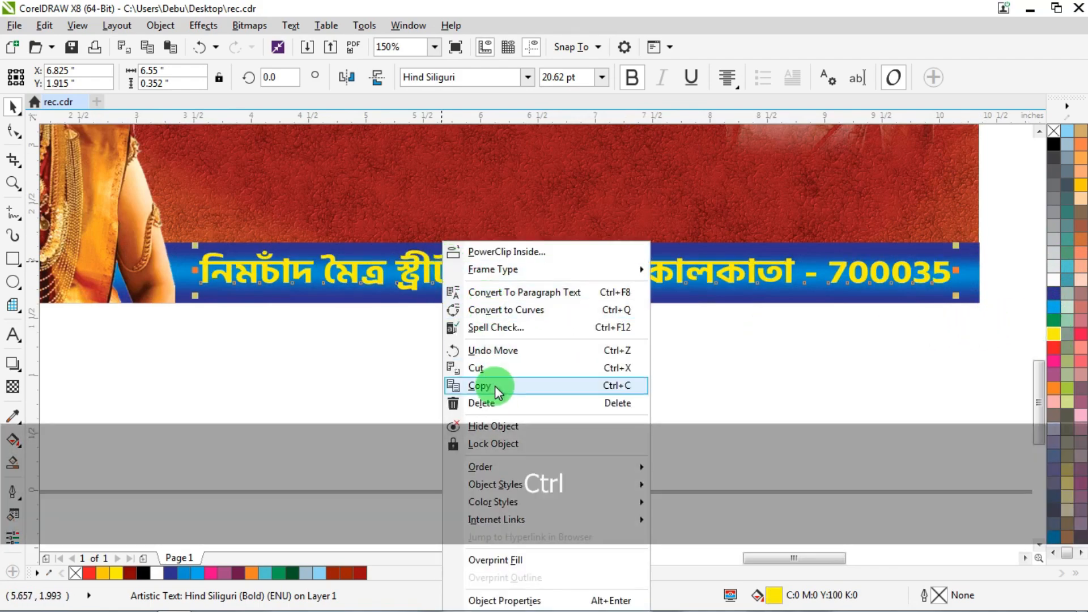
click(495, 386)
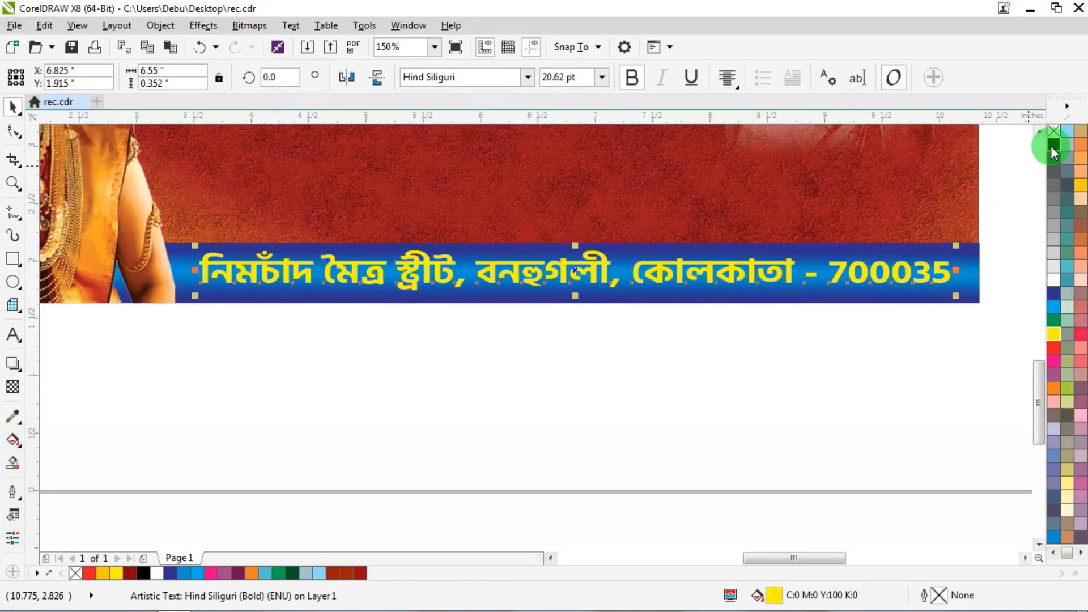
- Give the original address line a black fill and a black 3 pt outline
key(ctrl)
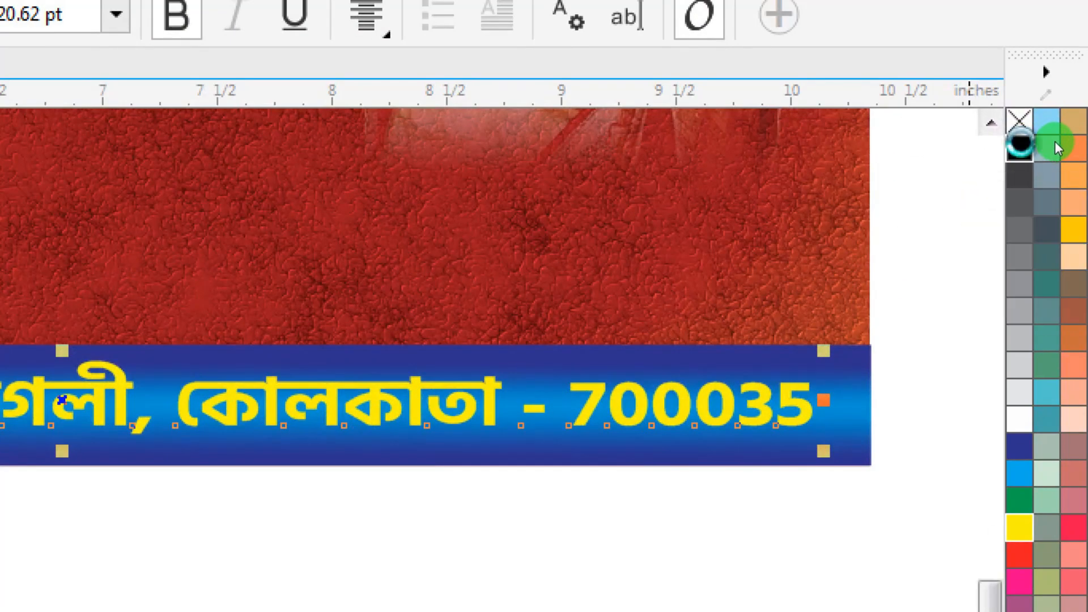
click(1022, 143)
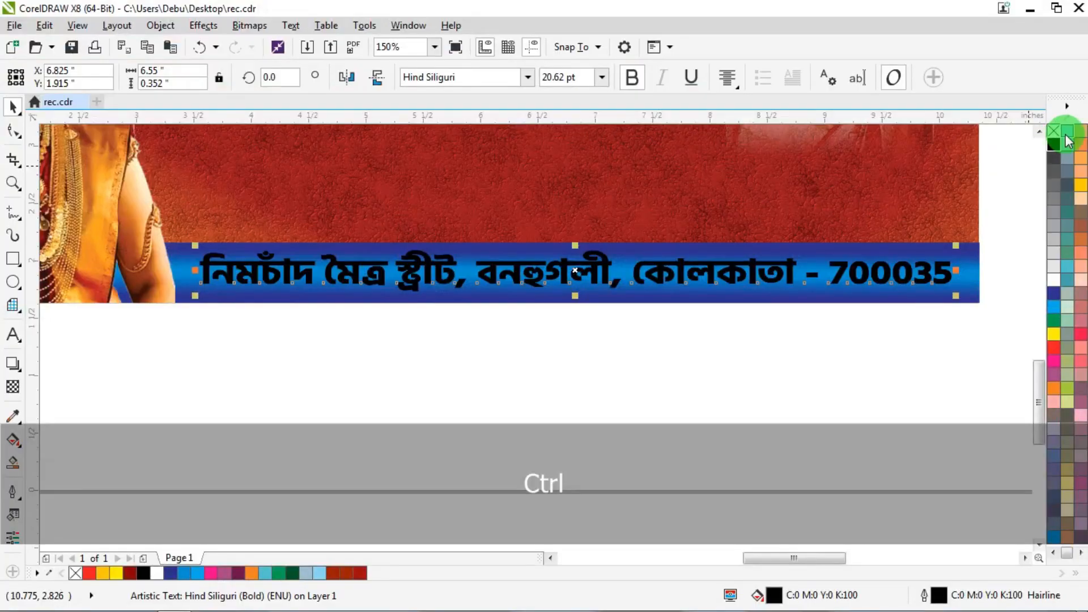
key(F12)
key(ctrl)
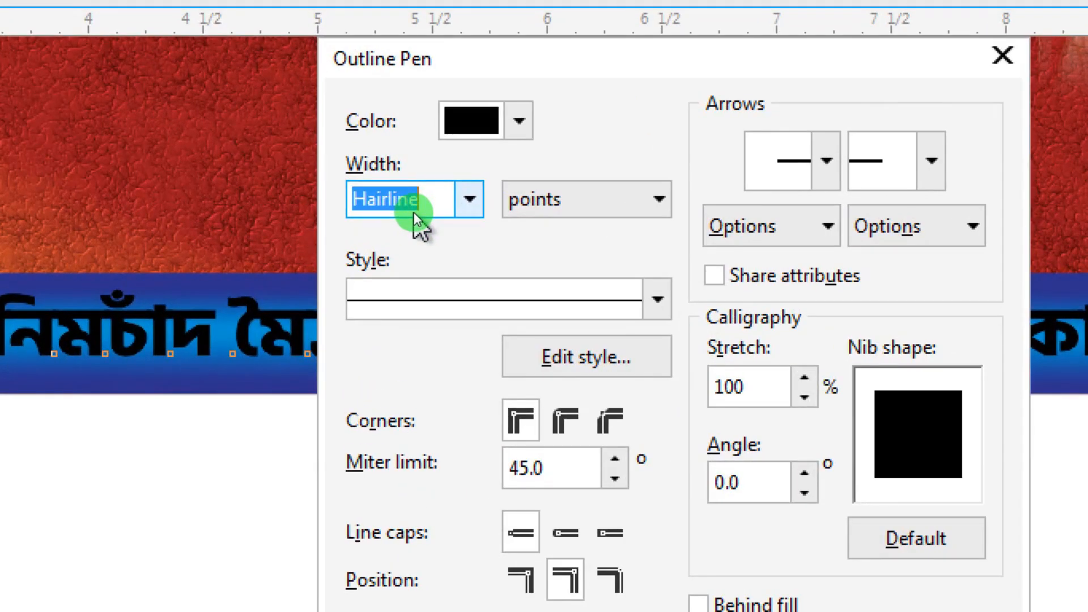
text(3)
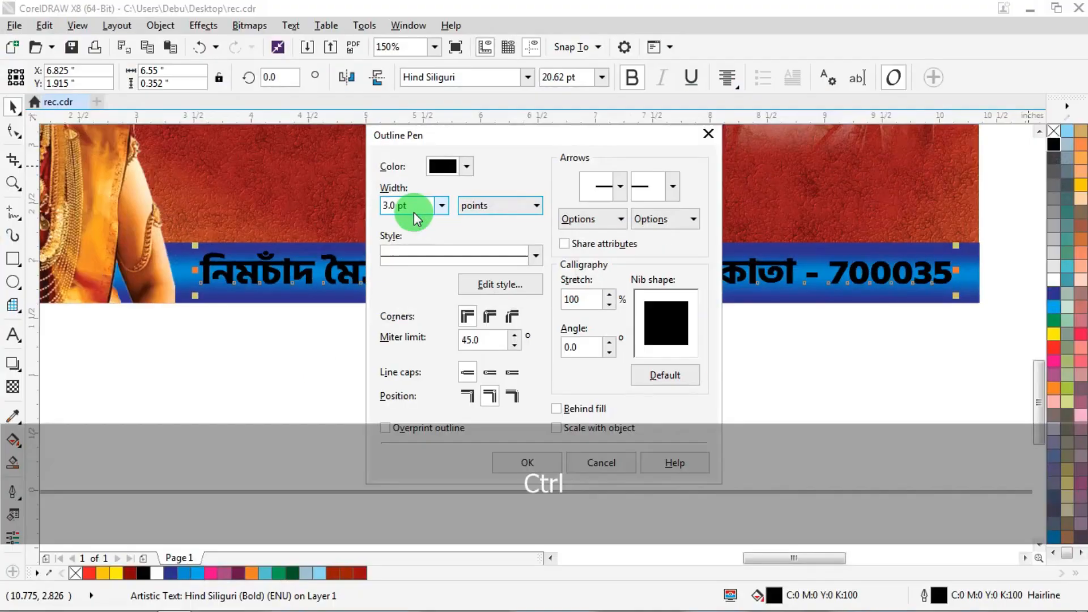
key(Return)
click(454, 340)
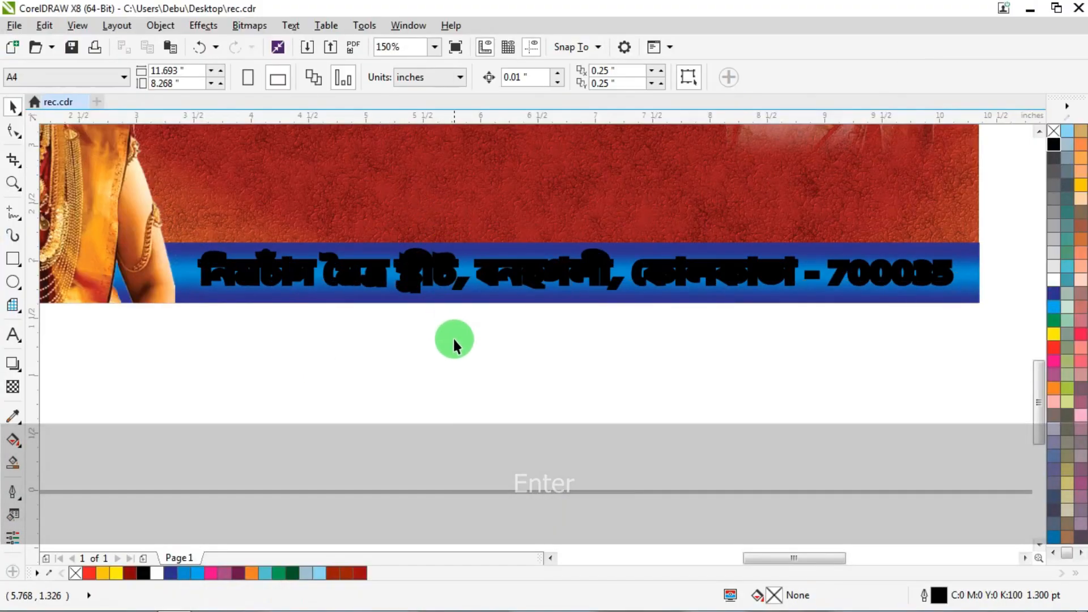
- Paste the yellow address copy over the black one and offset it 0.02" up and 0.01" left as a shadow effect
right_click(454, 341)
key(ctrl)
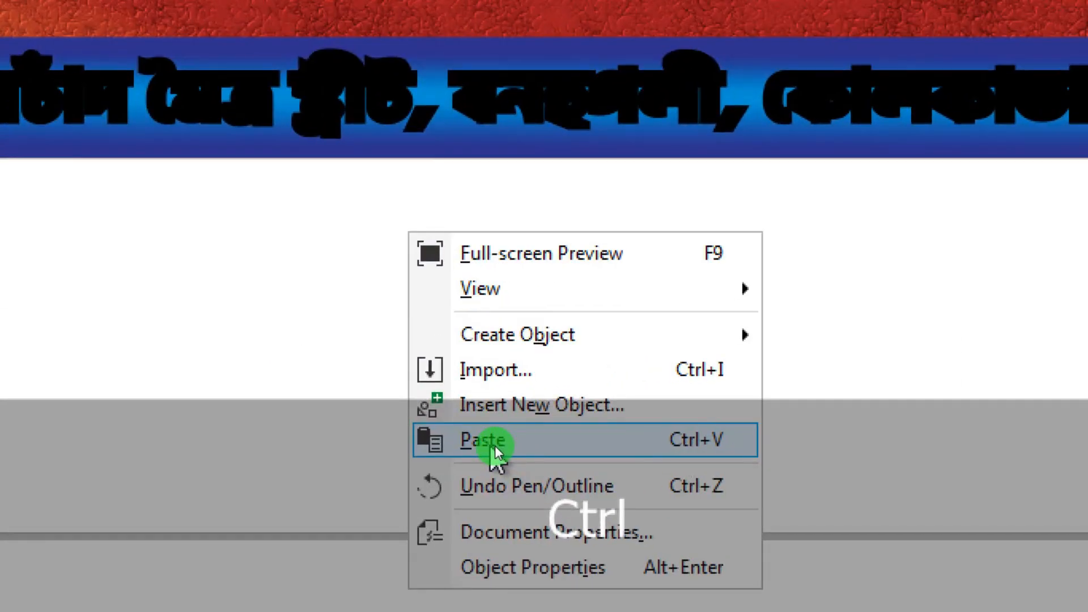
click(495, 446)
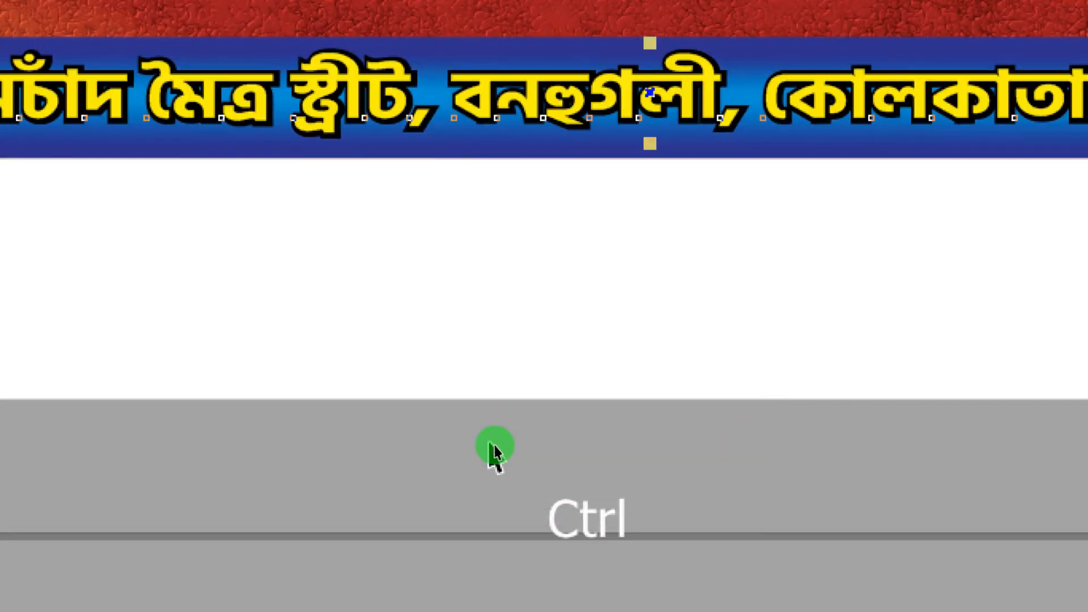
scroll(380, 294, up, 2)
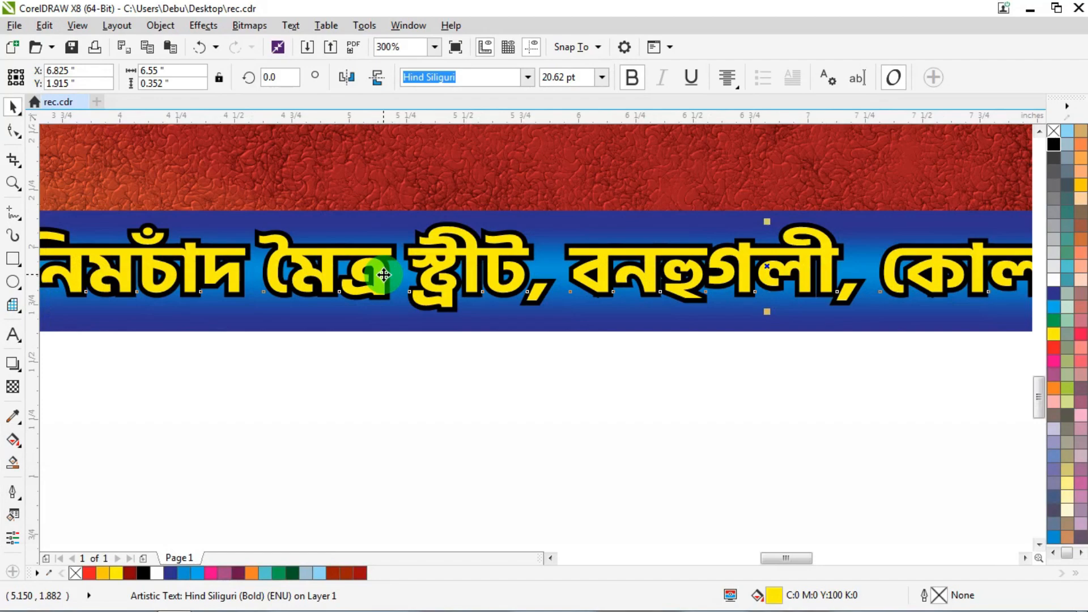
key(Up)
key(Up)
key(Left)
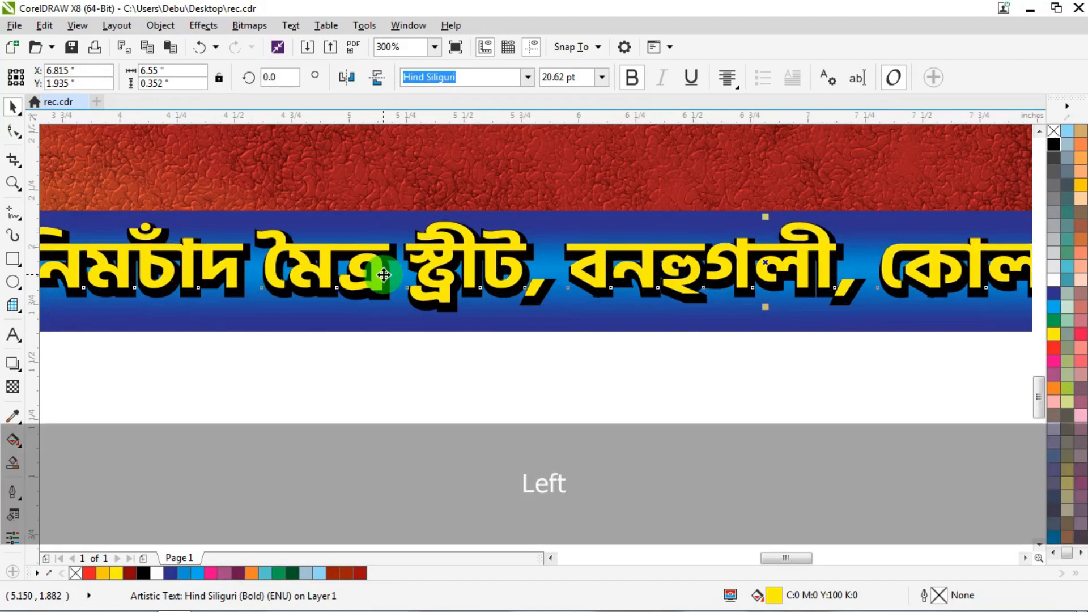
- Select both layers of the address line and nudge them down to centre them in the blue strip
scroll(384, 274, down, 2)
drag(966, 413, 709, 287)
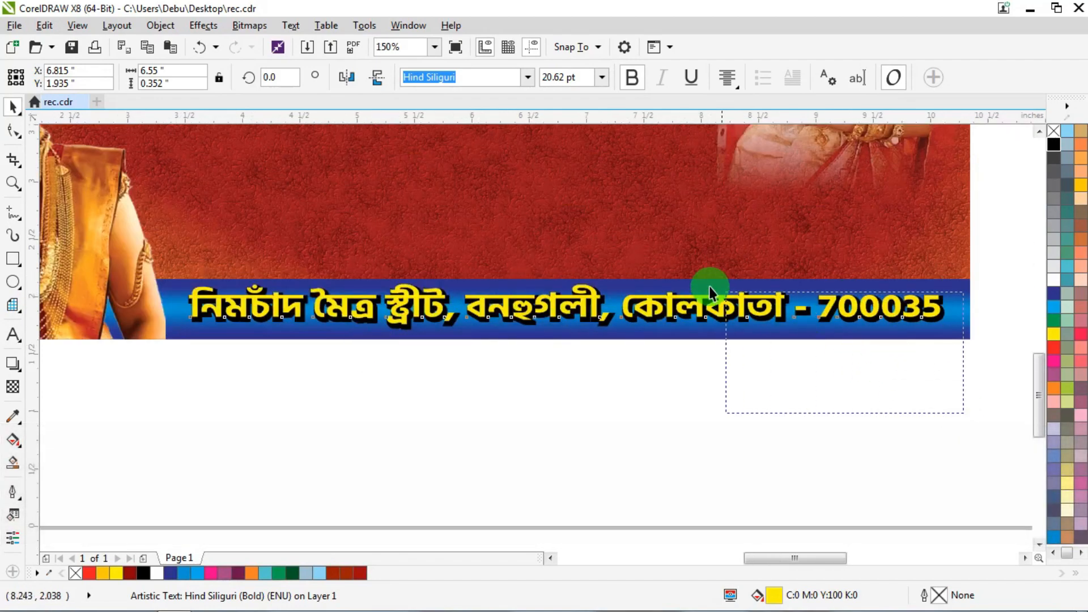
drag(148, 225, 151, 225)
key(Down)
key(Down)
key(Down)
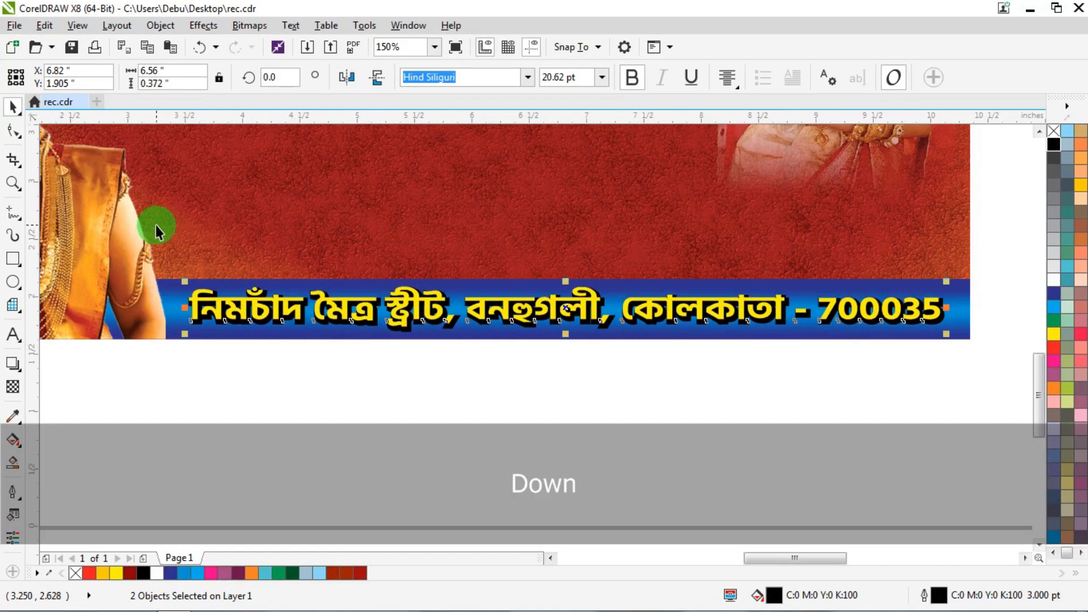
key(Up)
click(502, 485)
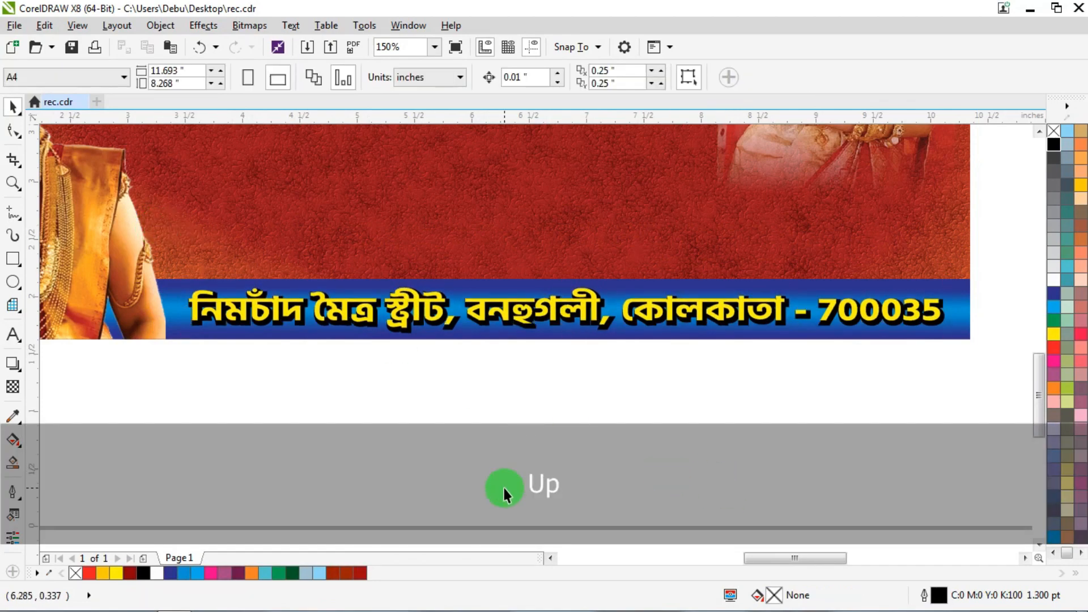
- Move the gold bangles picture onto the banner, beside the woman and just above the blue strip
scroll(502, 485, down, 2)
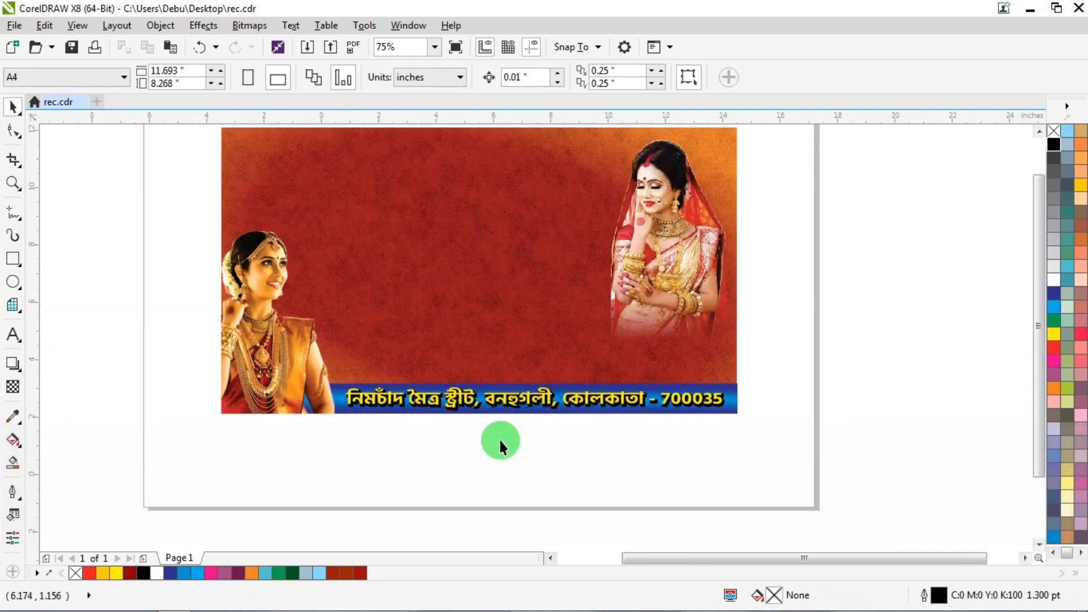
scroll(499, 439, down, 2)
drag(988, 466, 425, 413)
scroll(425, 413, up, 4)
drag(518, 372, 515, 333)
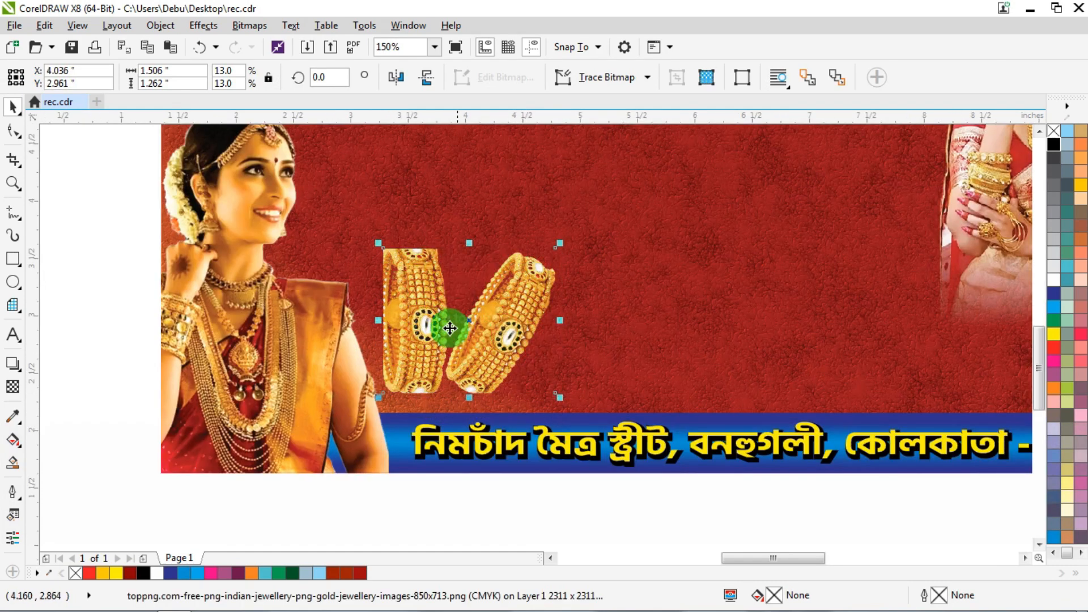
- Move the two-line 916 BIS hallmark text onto the banner, between the bangles and the right edge above the blue strip
scroll(433, 327, down, 4)
drag(83, 325, 587, 323)
scroll(539, 329, up, 4)
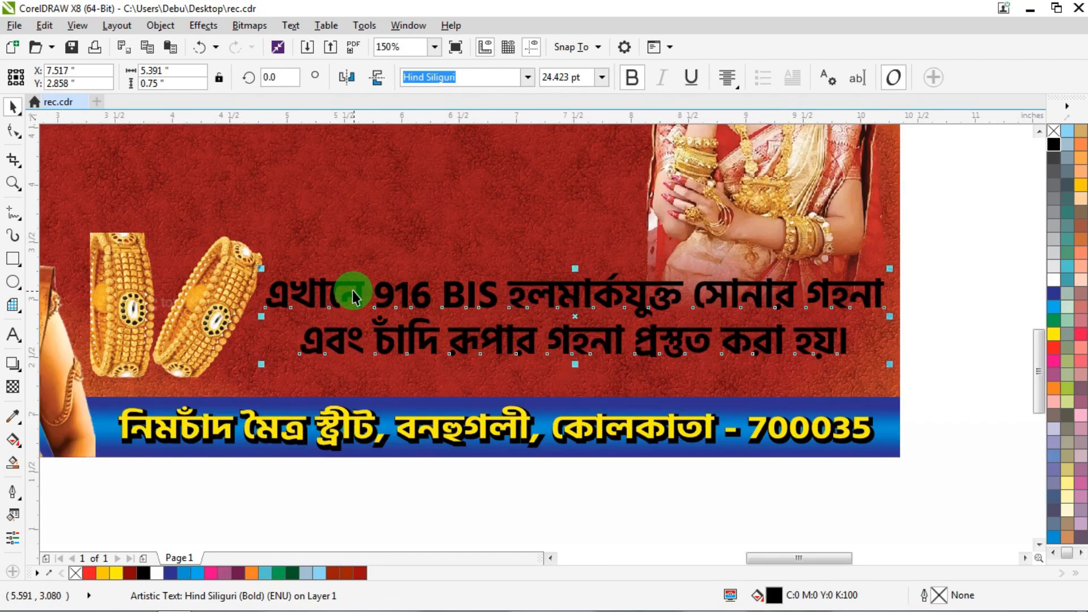
drag(355, 291, 343, 308)
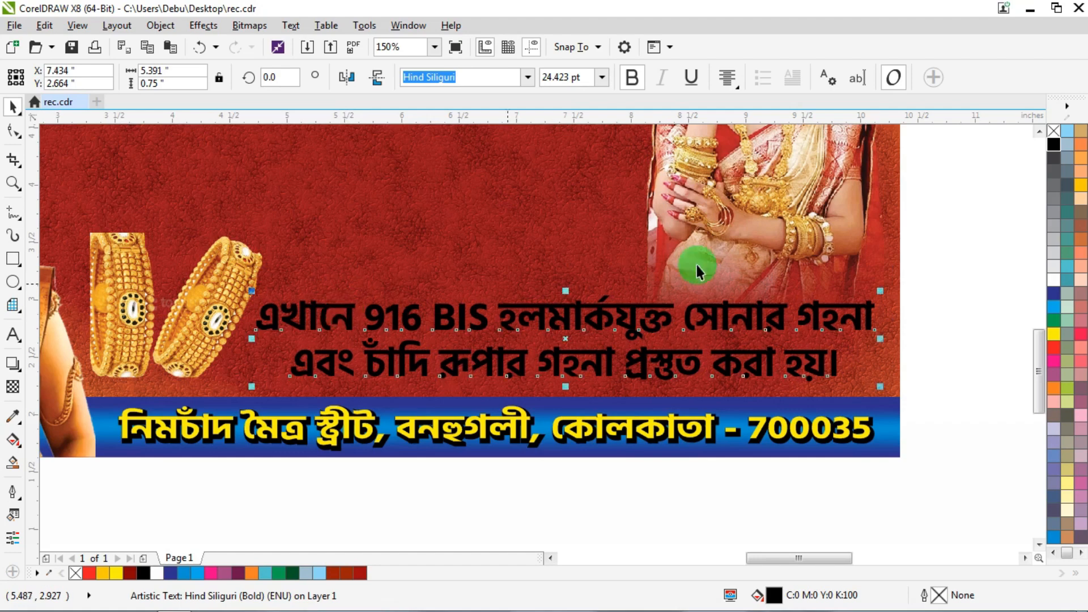
- Fill the 916 BIS hallmark text with yellow and copy it
click(1053, 335)
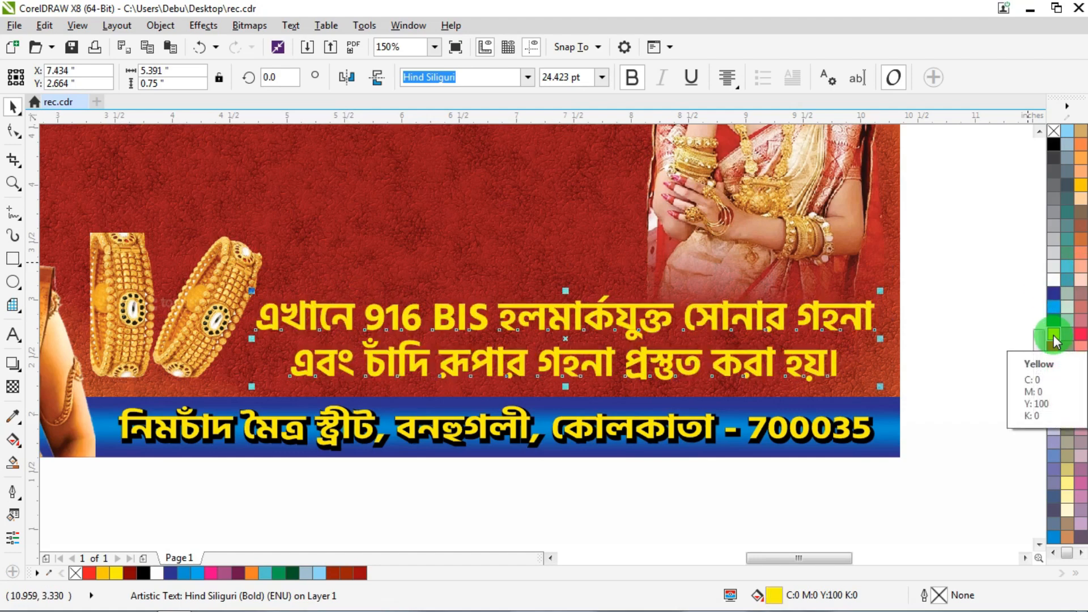
right_click(584, 308)
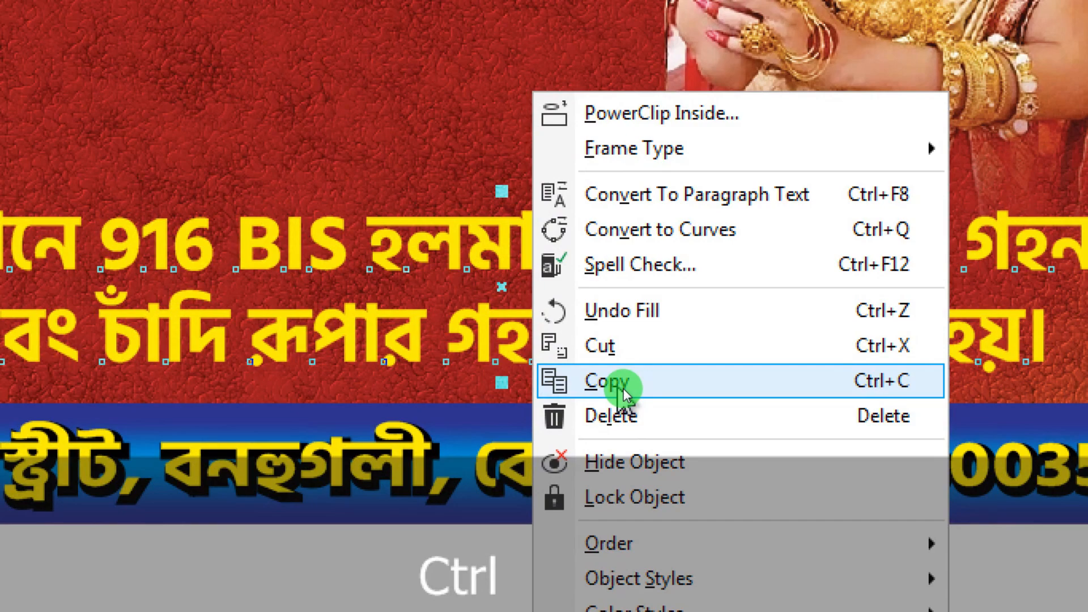
click(623, 391)
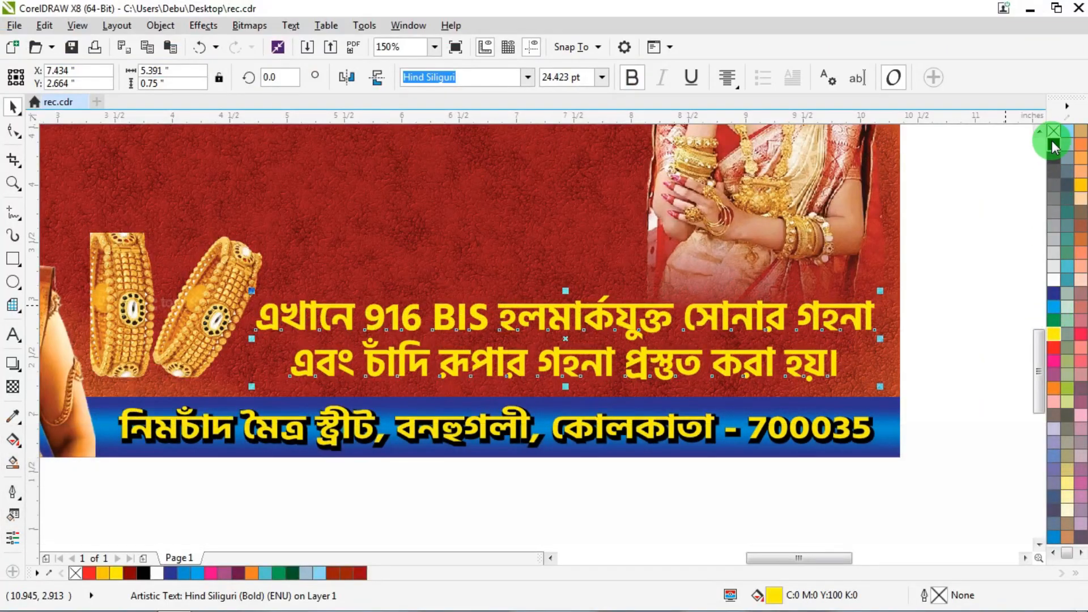
- Give the original hallmark text a black fill and a black 3 pt outline
click(1052, 140)
right_click(1052, 141)
key(F12)
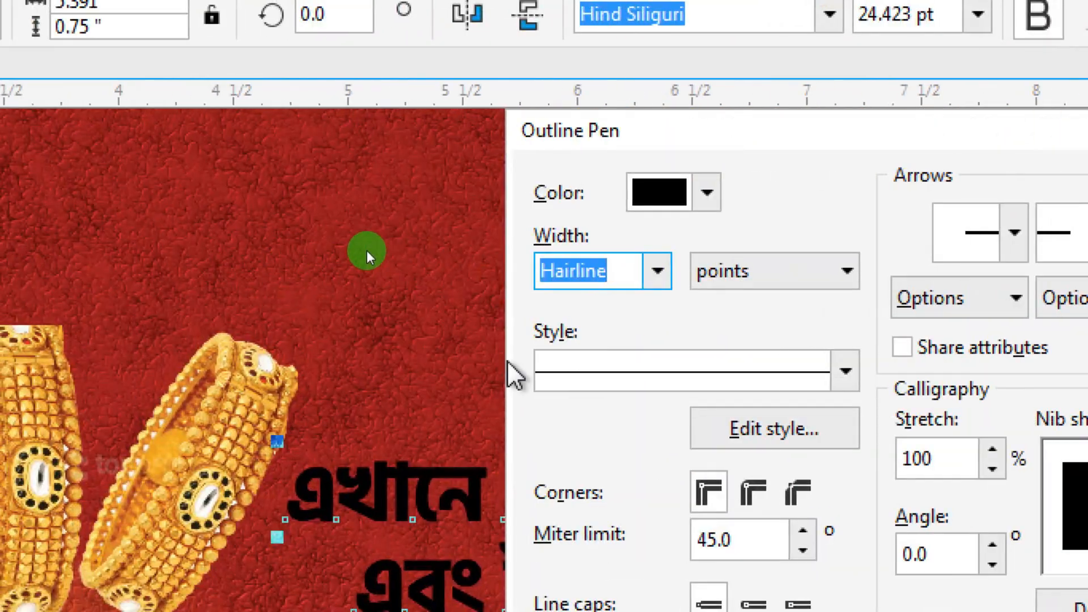
text(3)
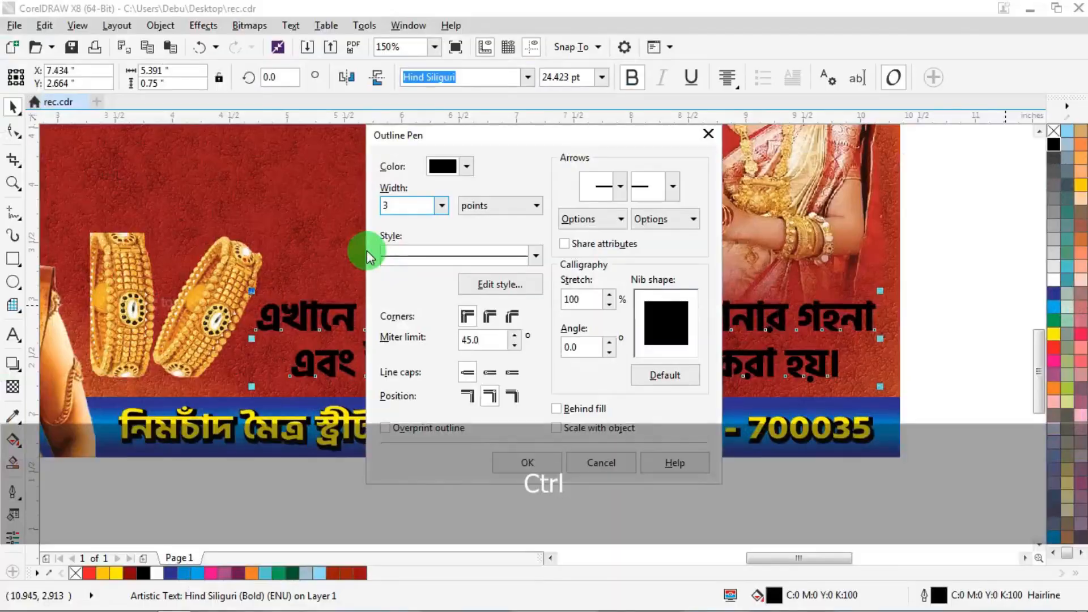
key(Return)
- Paste the yellow hallmark text over the black version and offset it 0.02" up and 0.01" left
right_click(945, 225)
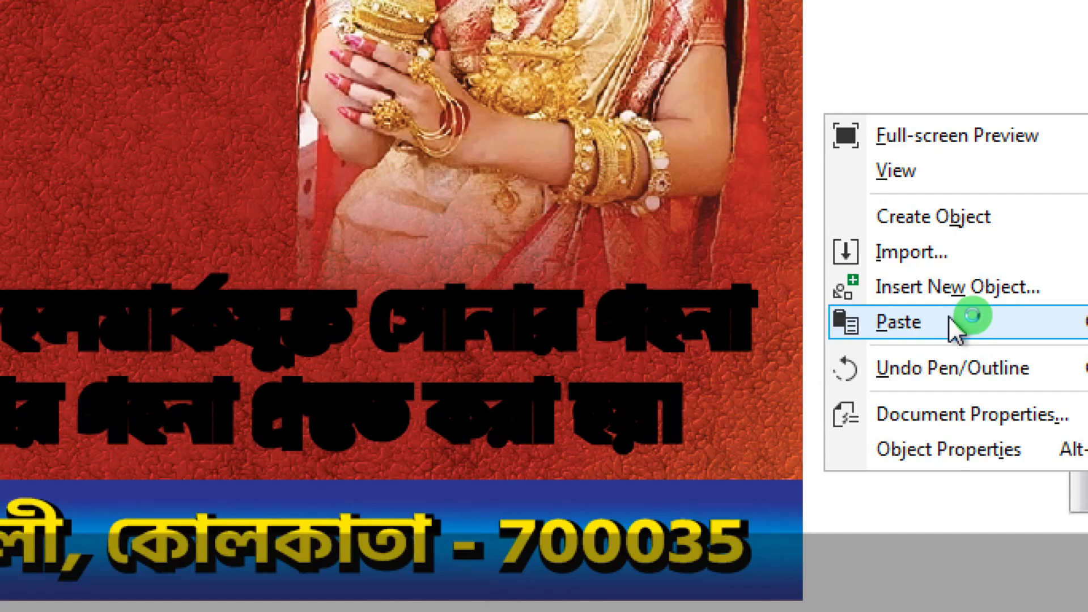
click(951, 320)
key(Up)
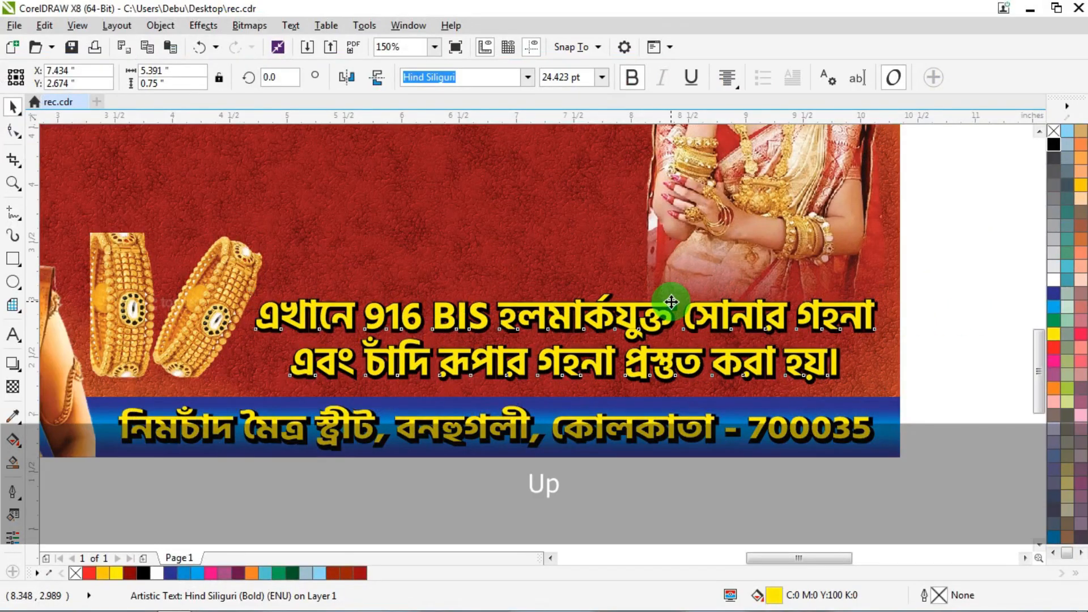
key(Up)
key(Left)
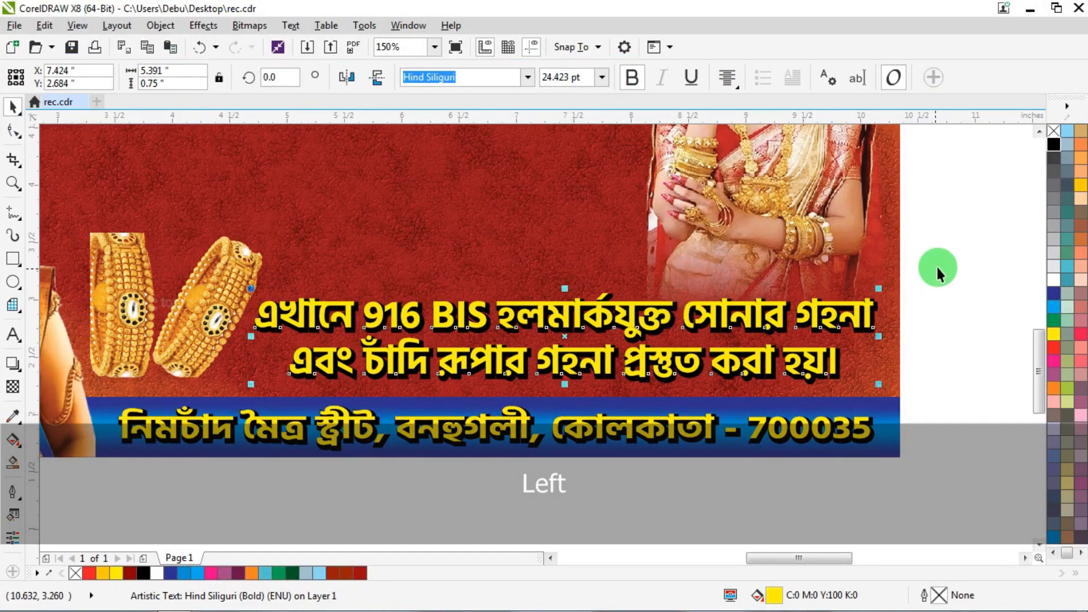
- Select both layers of the hallmark text, nudge them down and left beside the bangles, and deselect them
drag(957, 261, 240, 390)
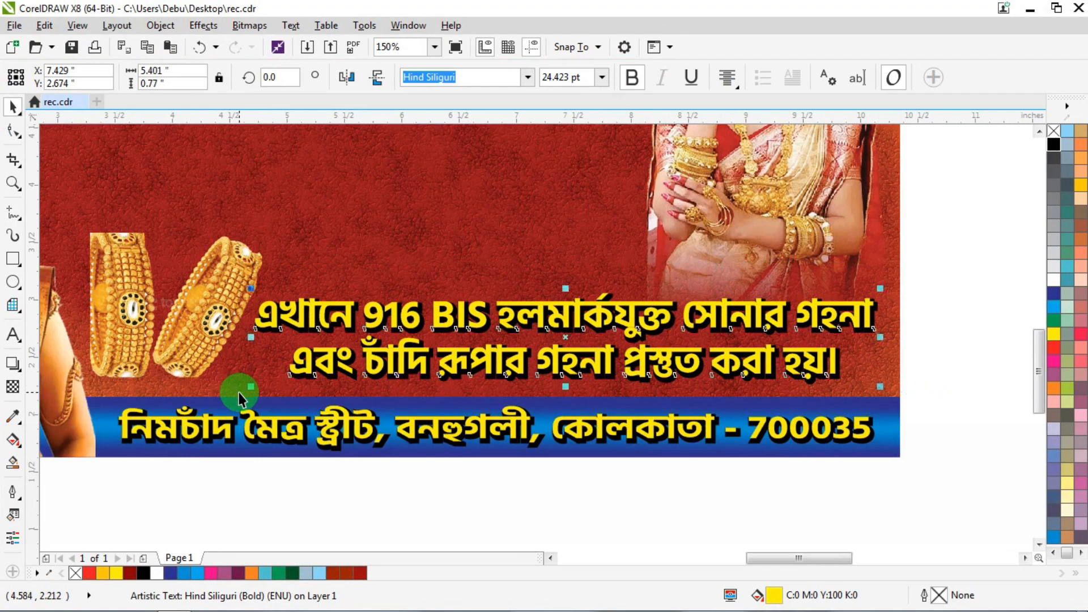
key(Down)
key(Left)
scroll(552, 298, down, 2)
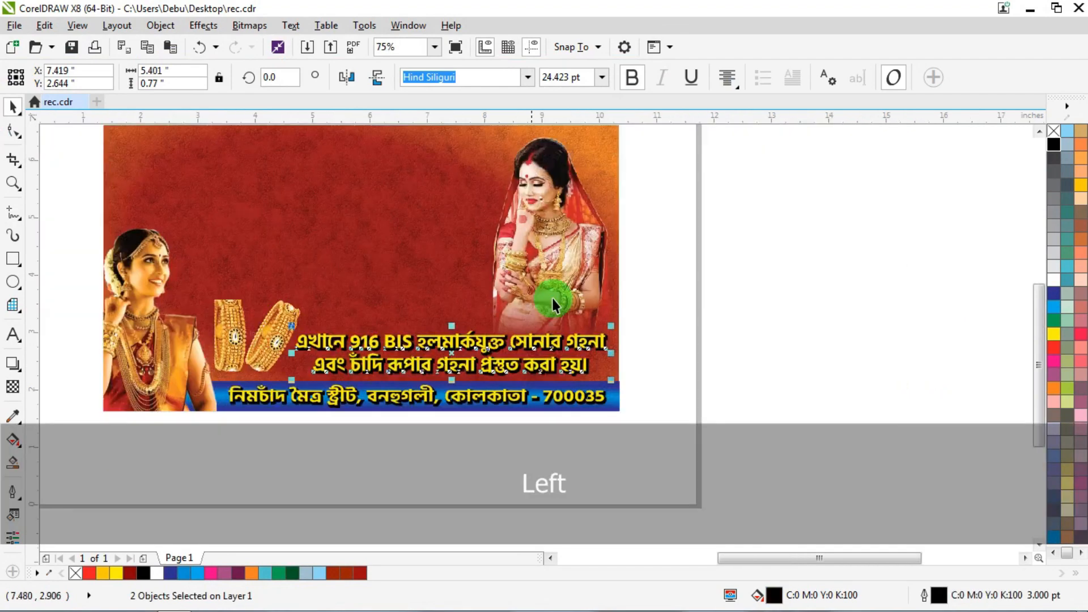
click(795, 231)
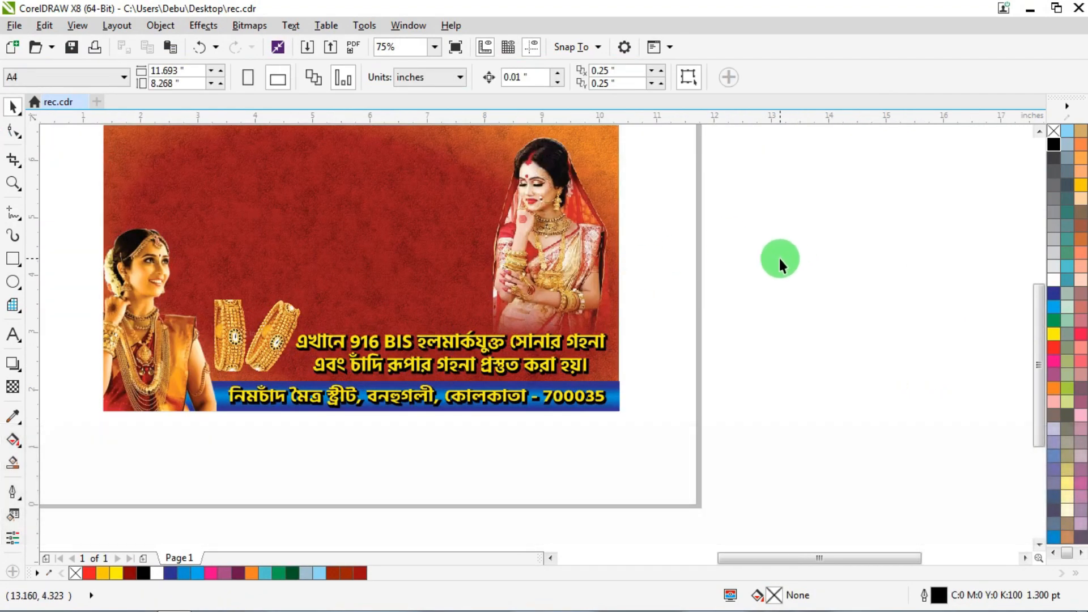
- Move the shop name texts সুজাতা and জুয়েলার্স from beside the page onto the banner's empty red area
scroll(780, 264, down, 1)
drag(159, 218, 550, 223)
drag(151, 260, 569, 260)
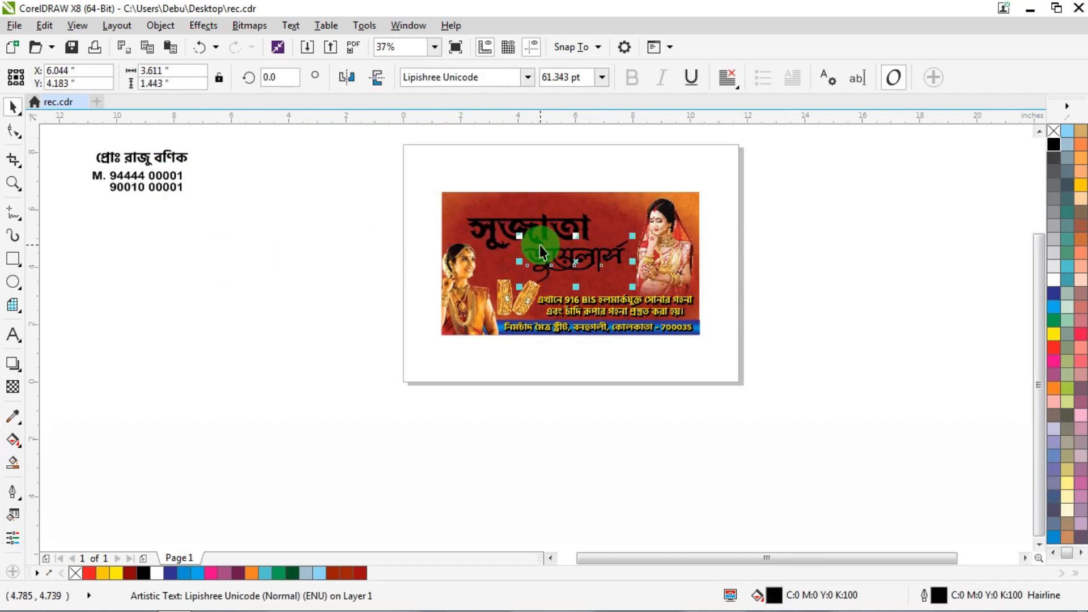
- Shift জুয়েলার্স slightly right and lower সুজাতা so the two words sit close together between the two women
scroll(544, 247, up, 1)
scroll(510, 187, up, 1)
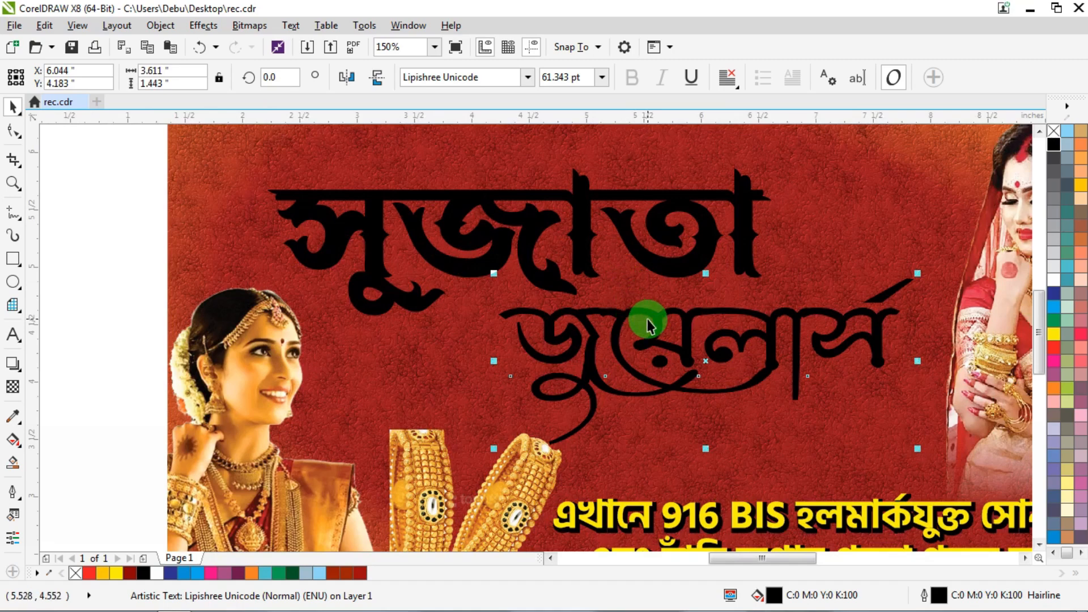
drag(661, 316, 671, 319)
drag(372, 233, 375, 257)
scroll(375, 256, down, 3)
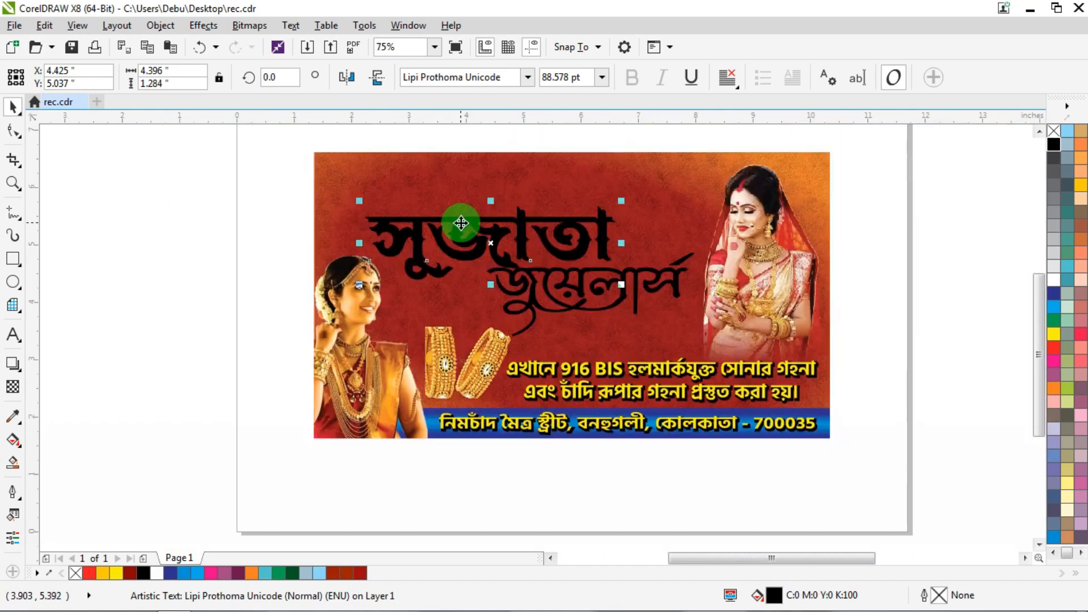
scroll(457, 179, up, 2)
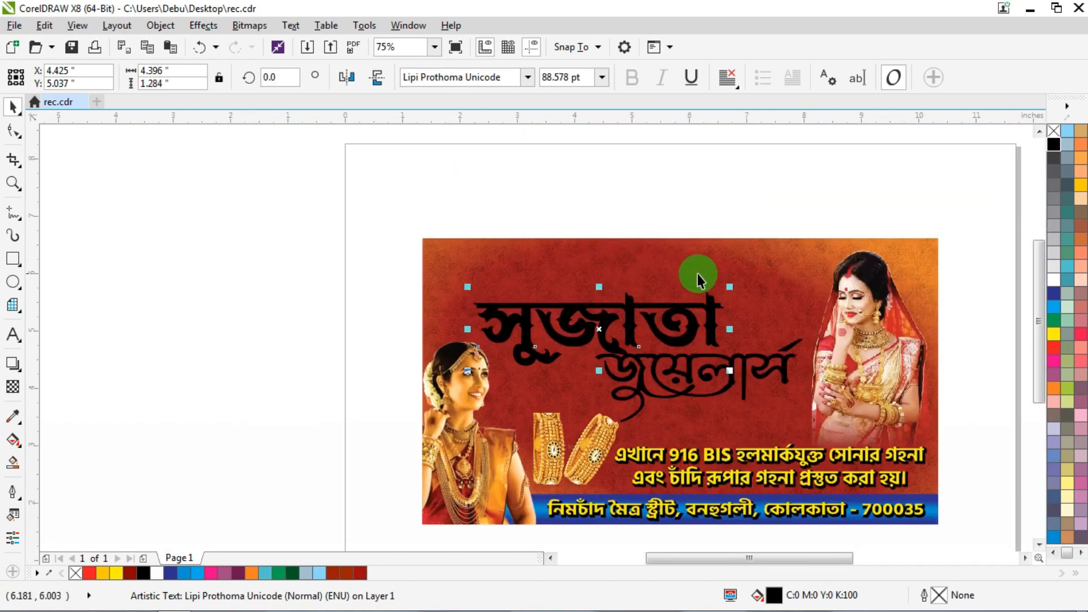
- Move the mobile number text from beside the page onto the banner's upper edge, next to the red-veiled woman's head
scroll(340, 223, down, 1)
drag(117, 210, 567, 223)
scroll(556, 241, up, 2)
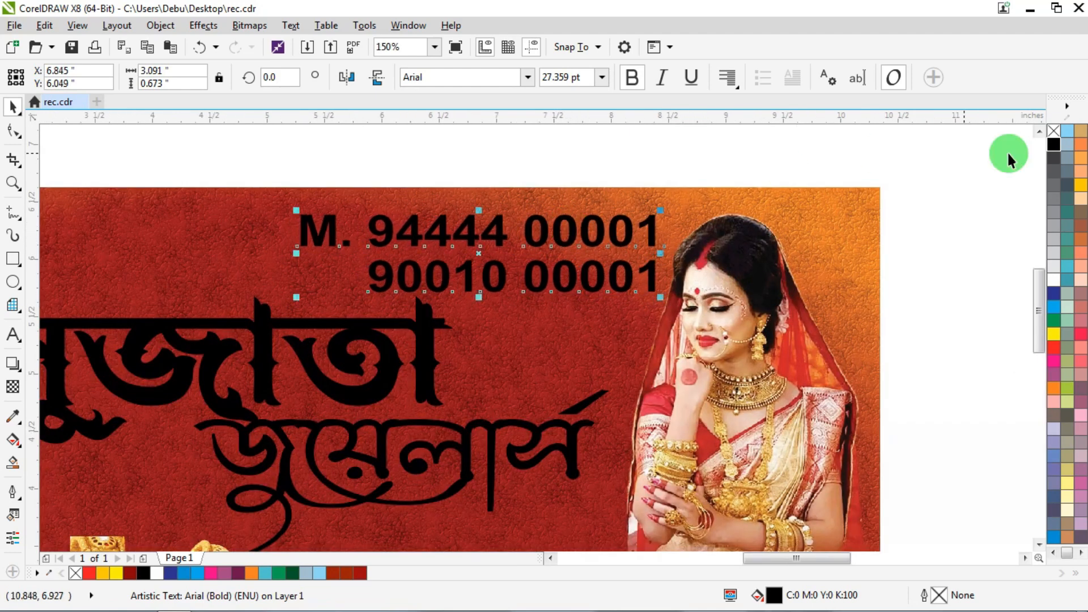
- Fill the mobile number text with white and copy it
click(1054, 280)
right_click(600, 220)
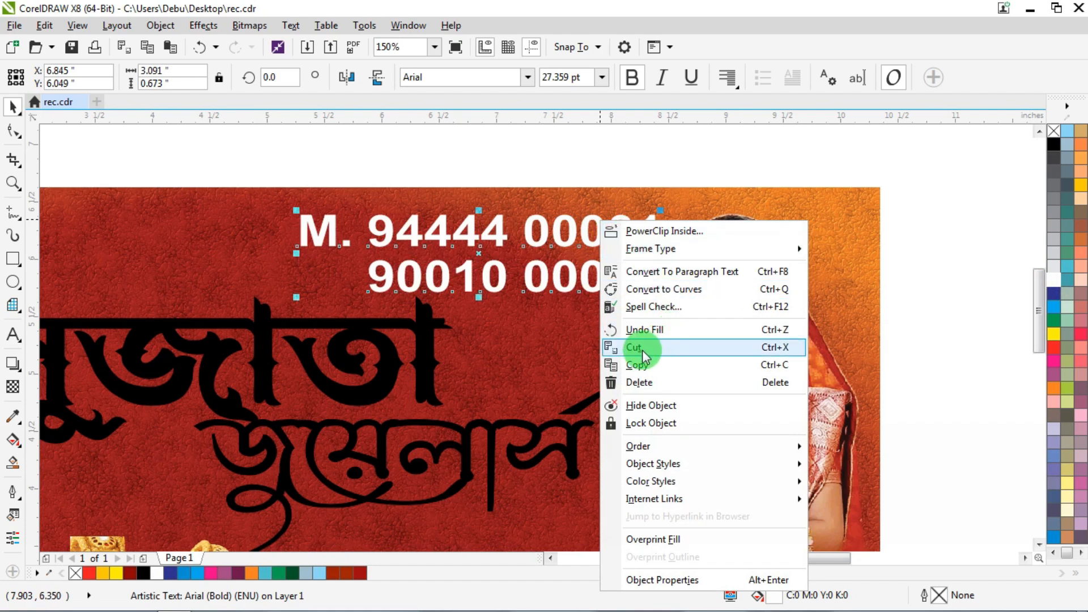
click(635, 366)
- Change the original mobile number text to a black fill with a 3 pt black outline
click(1054, 145)
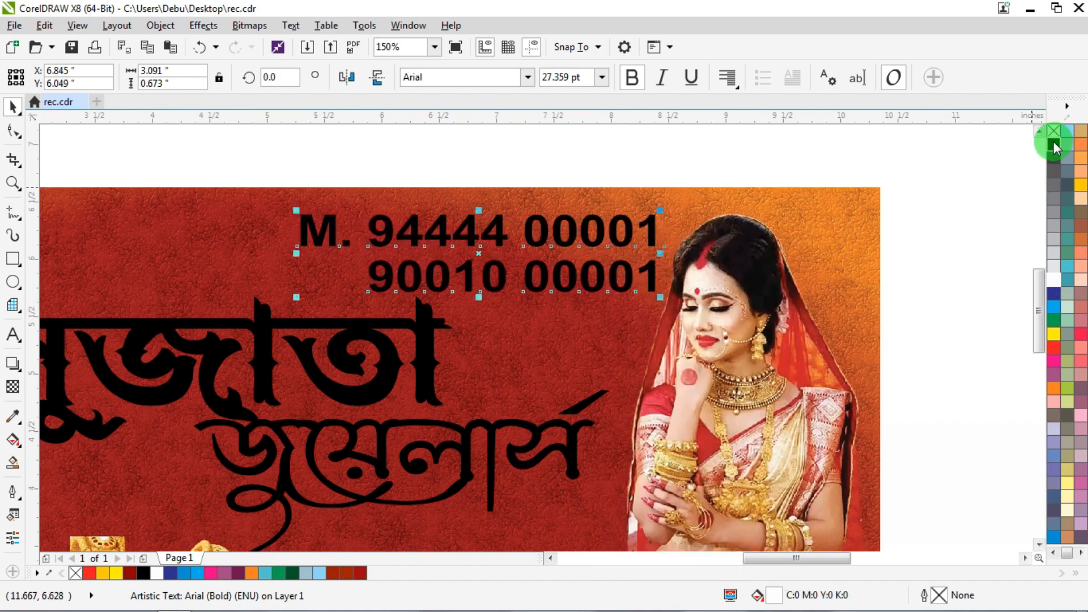
right_click(1053, 144)
key(Return)
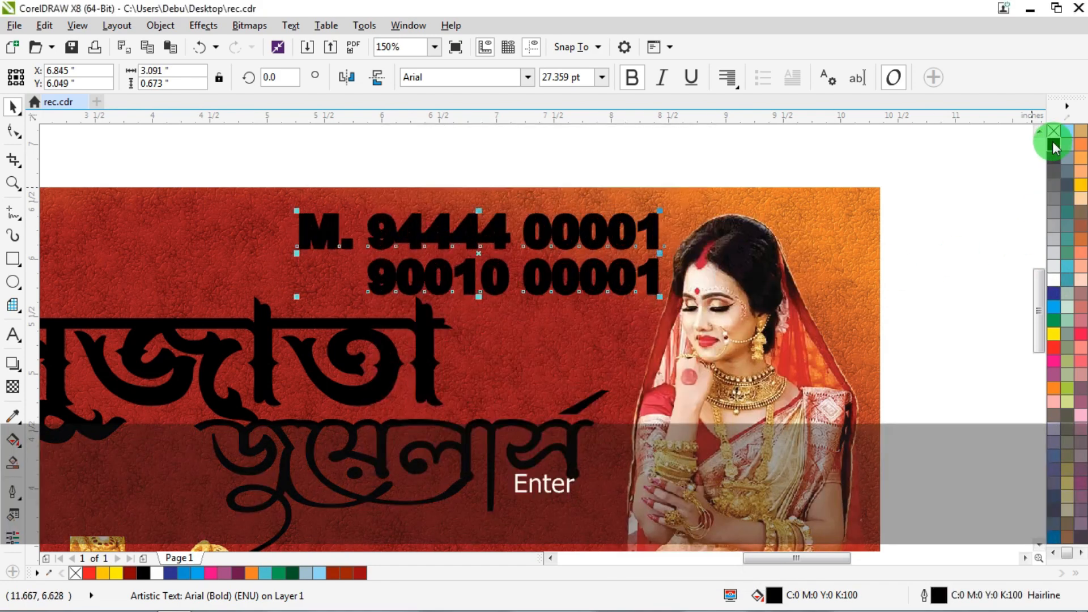
- Paste the white mobile number over the black version, offset it 0.02" up and 0.01" left, and nudge both layers 0.03" down
key(ctrl+v)
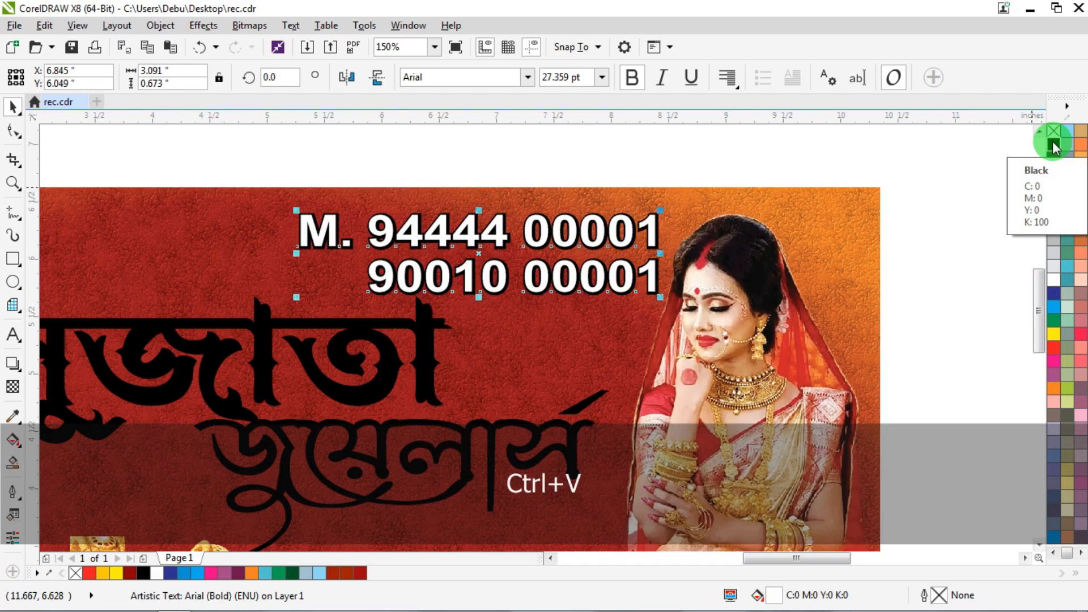
key(Up)
key(Left)
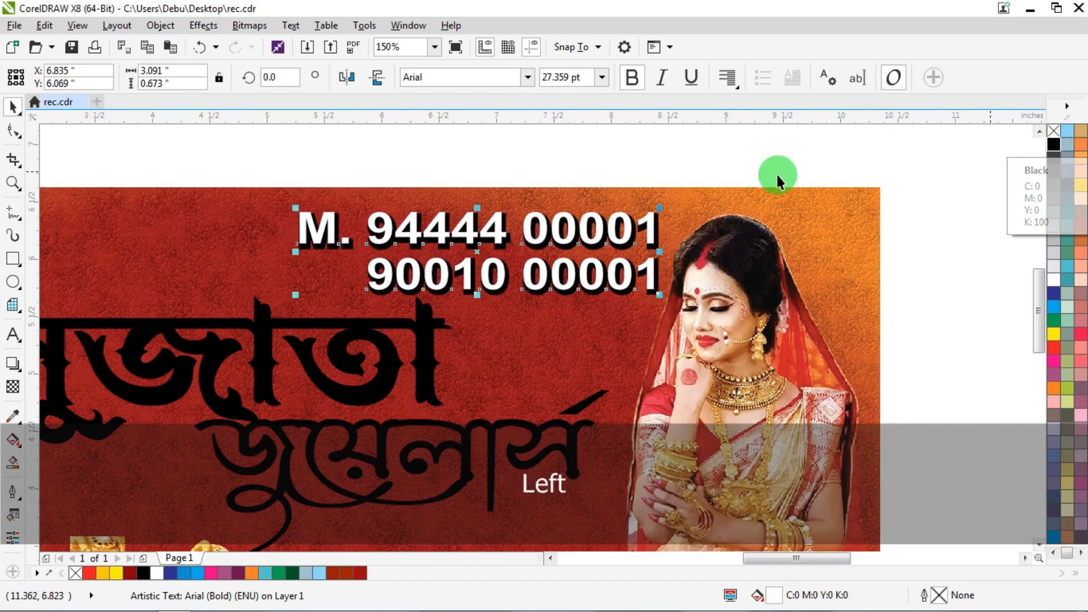
drag(214, 160, 709, 313)
key(Down)
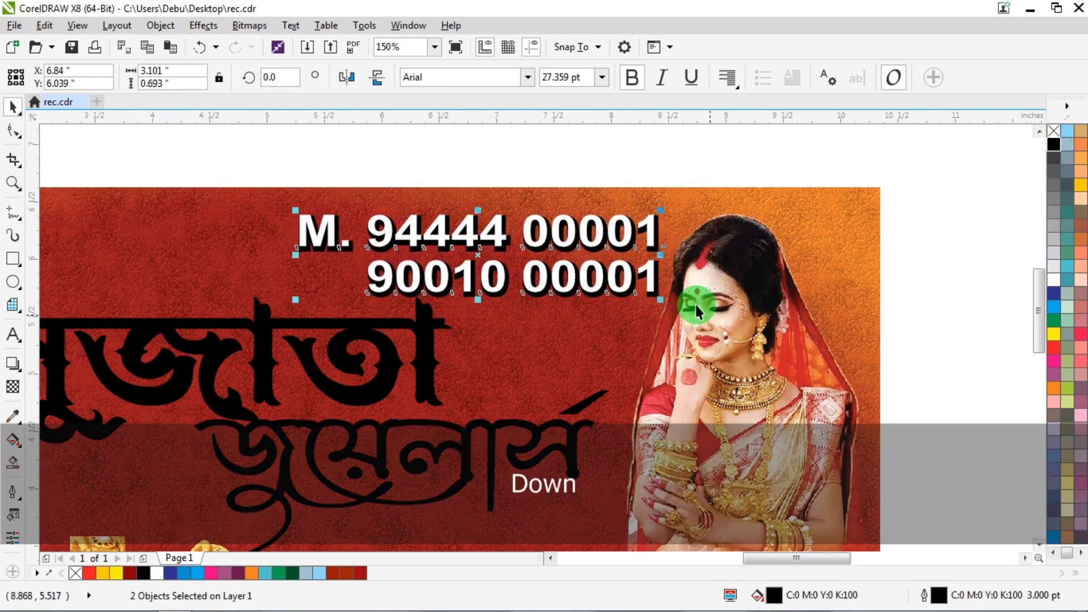
- Move জুয়েলার্স down and slightly right below সুজাতা, and stretch it vertically to a height of 1.625"
scroll(655, 160, down, 3)
scroll(624, 250, up, 3)
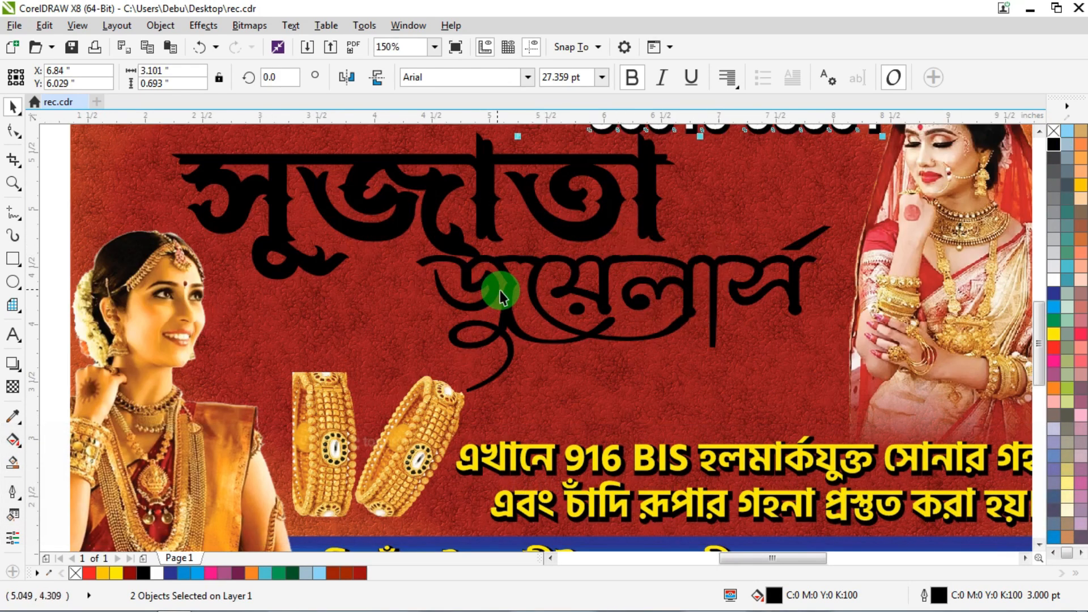
drag(490, 286, 511, 312)
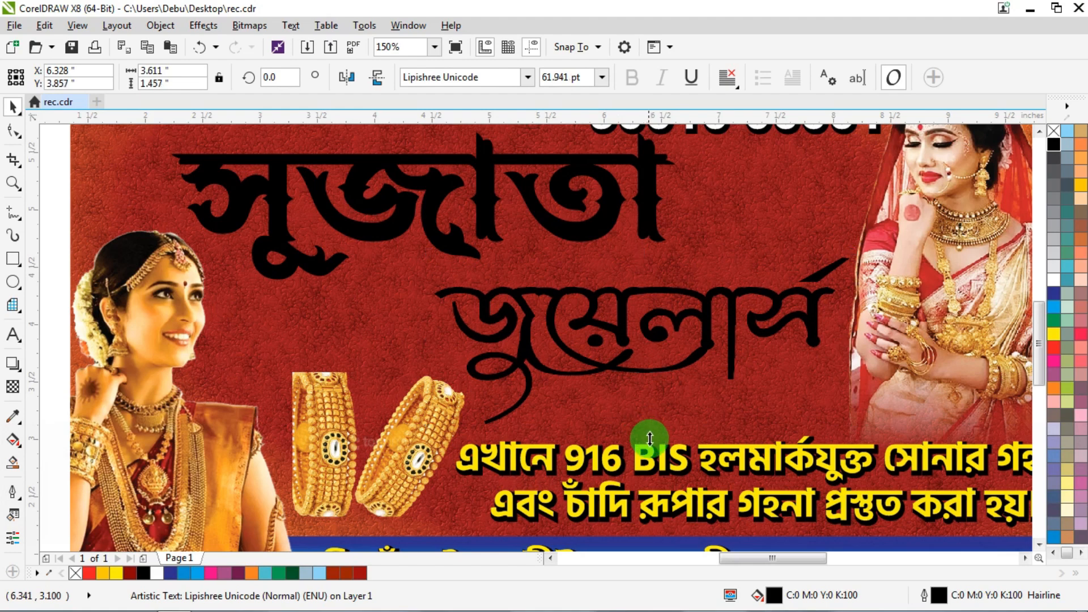
drag(651, 438, 644, 449)
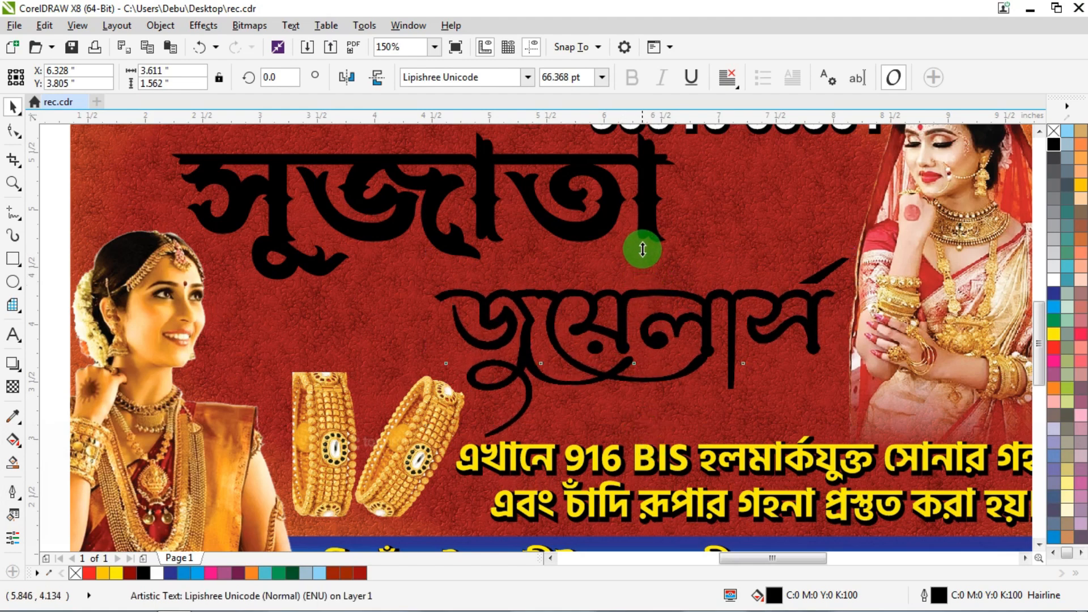
drag(643, 249, 639, 243)
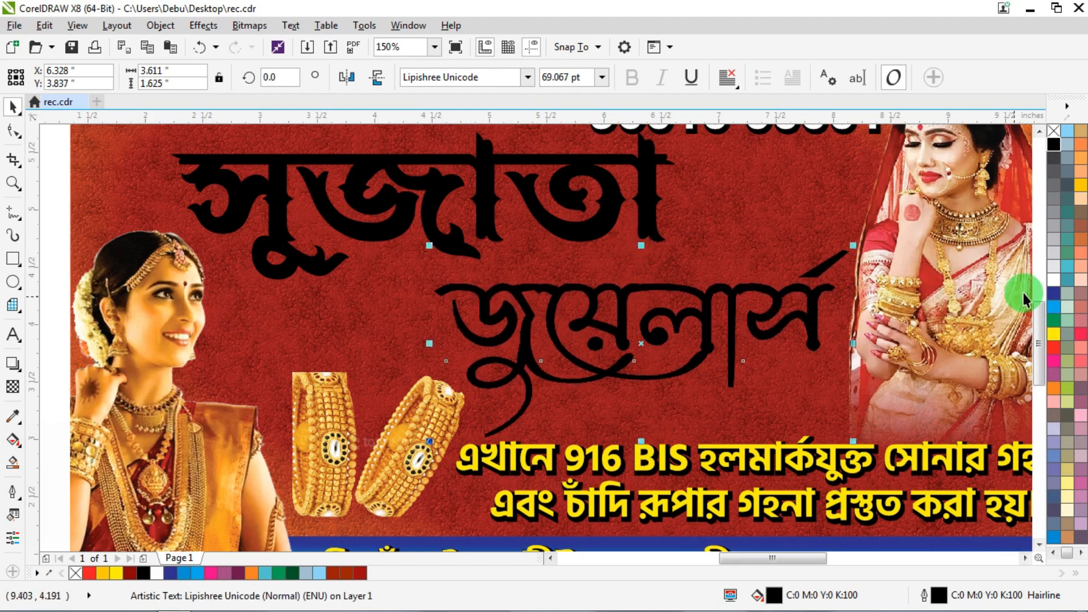
- Give জুয়েলার্স a white fill with a 1 pt white outline, and copy it
click(1055, 281)
right_click(1051, 280)
key(F12)
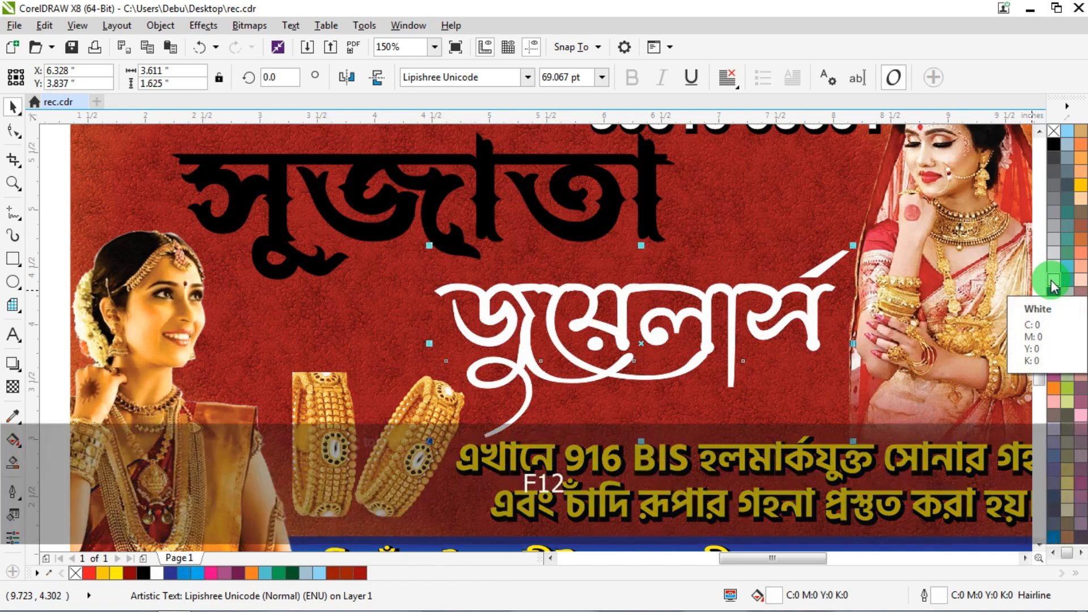
text(2)
key(Return)
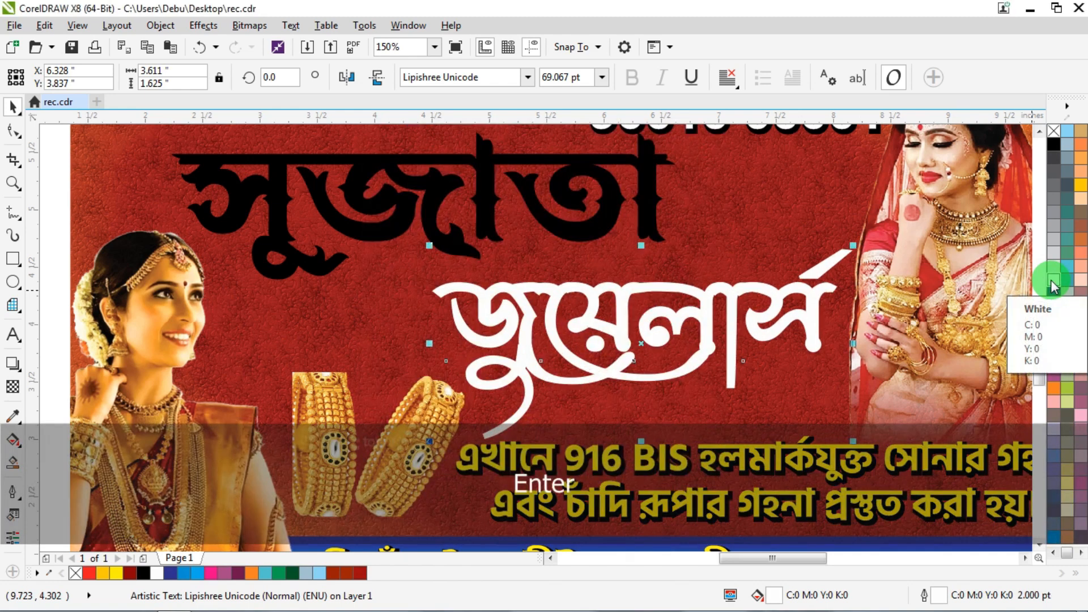
key(F12)
text(1)
key(Return)
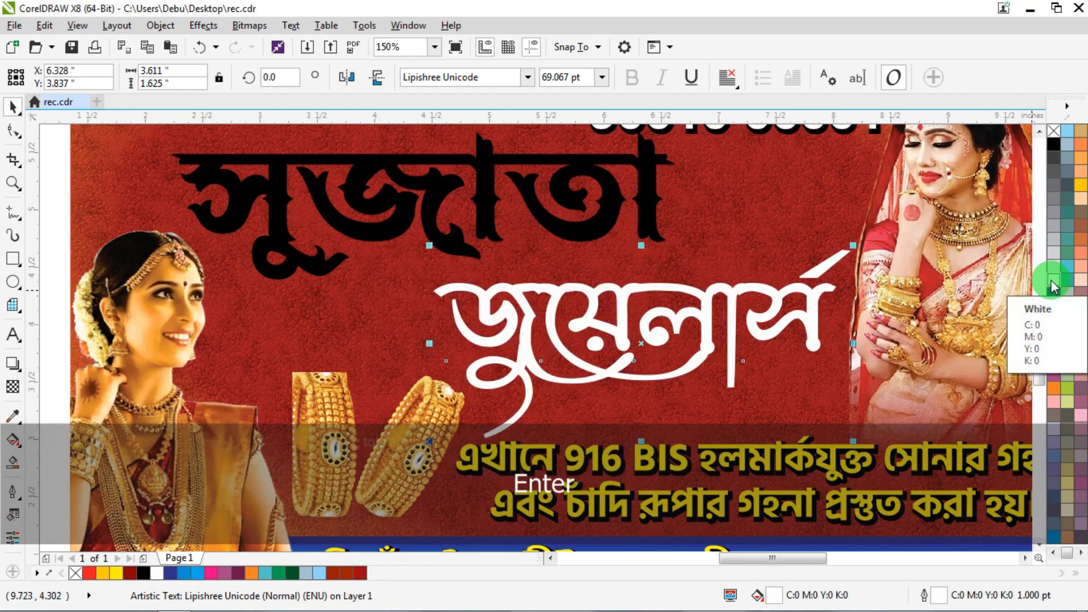
right_click(703, 306)
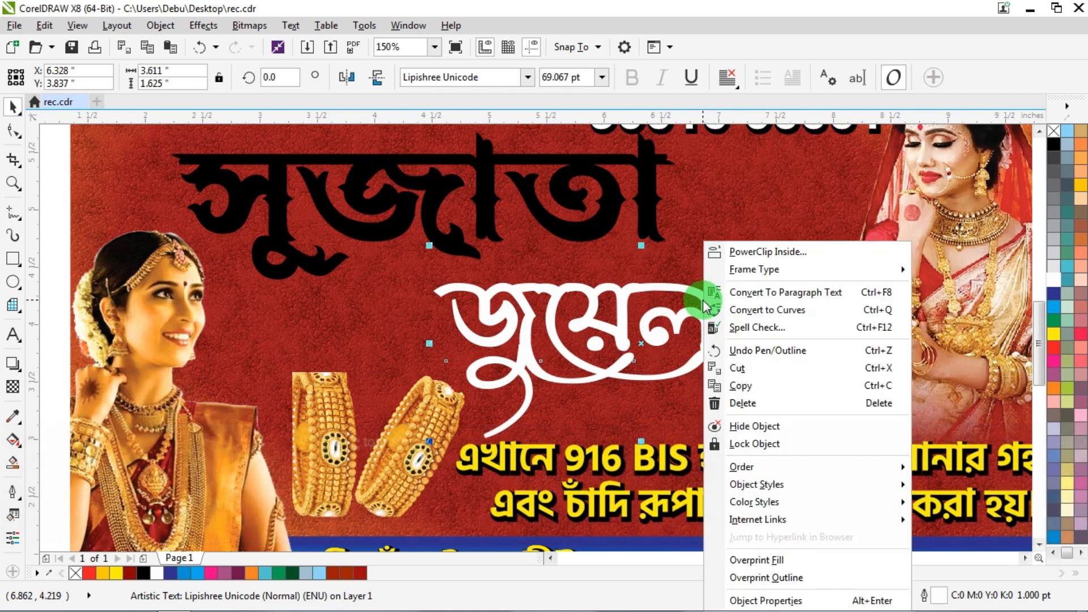
click(744, 386)
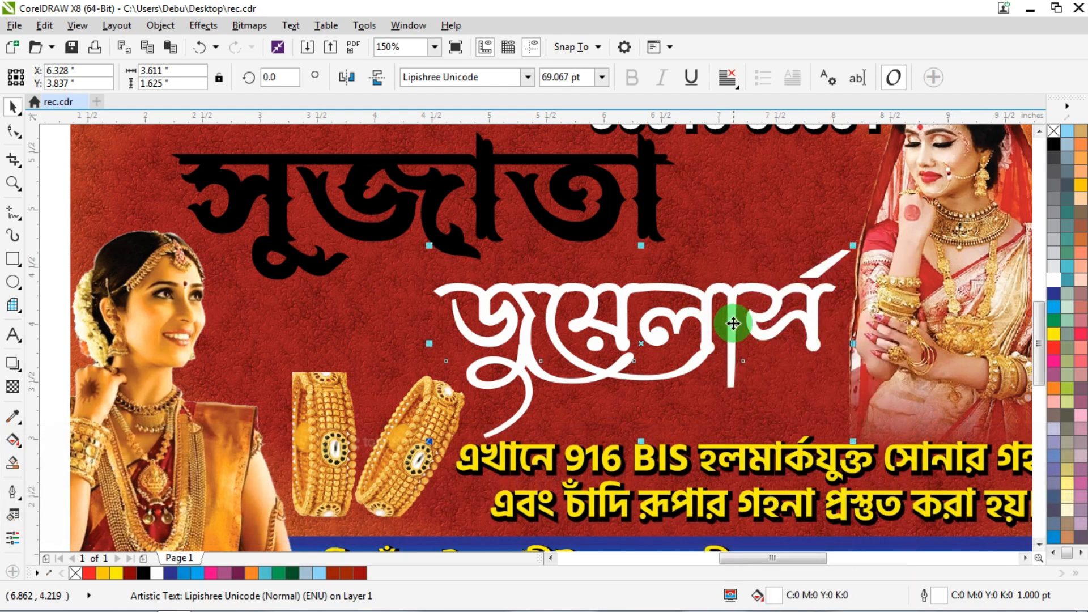
- Change the original জুয়েলার্স text to a black fill with a 6 pt black outline
right_click(1054, 143)
click(1054, 143)
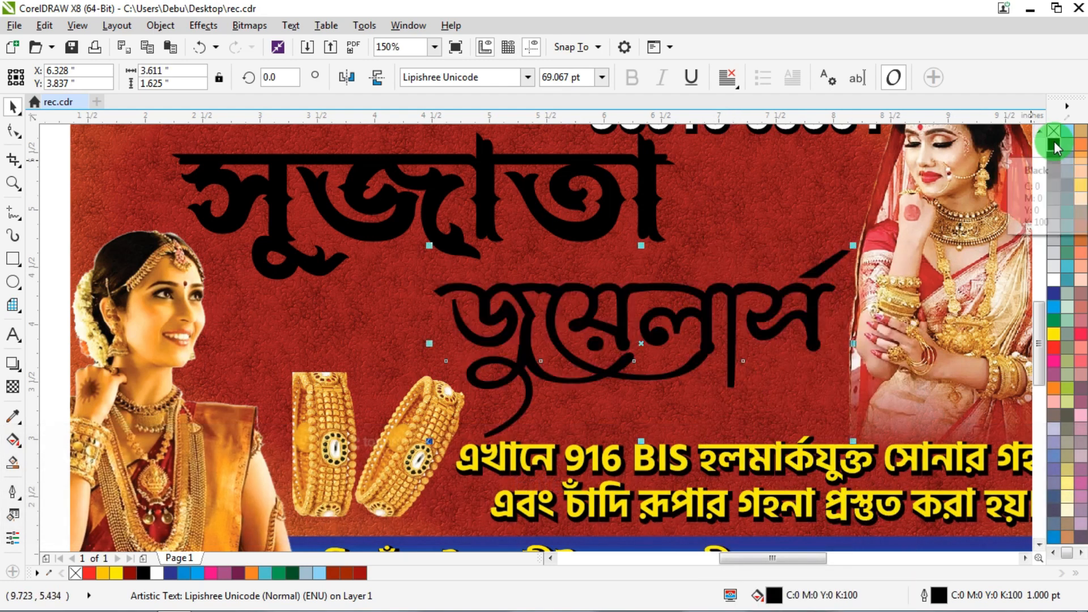
key(F12)
text(4)
key(Return)
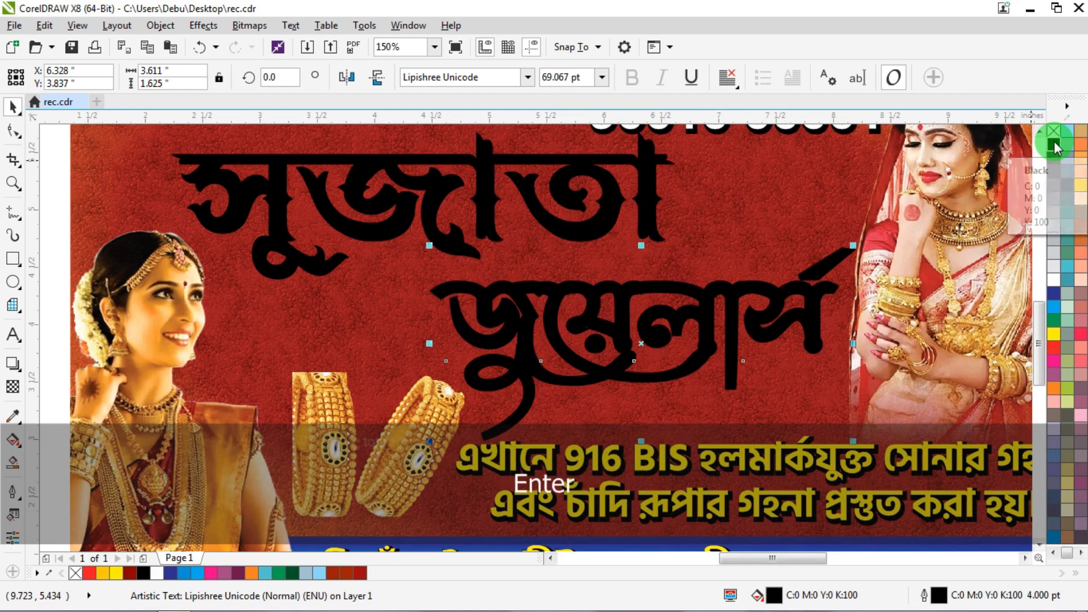
key(F12)
text(6)
key(Return)
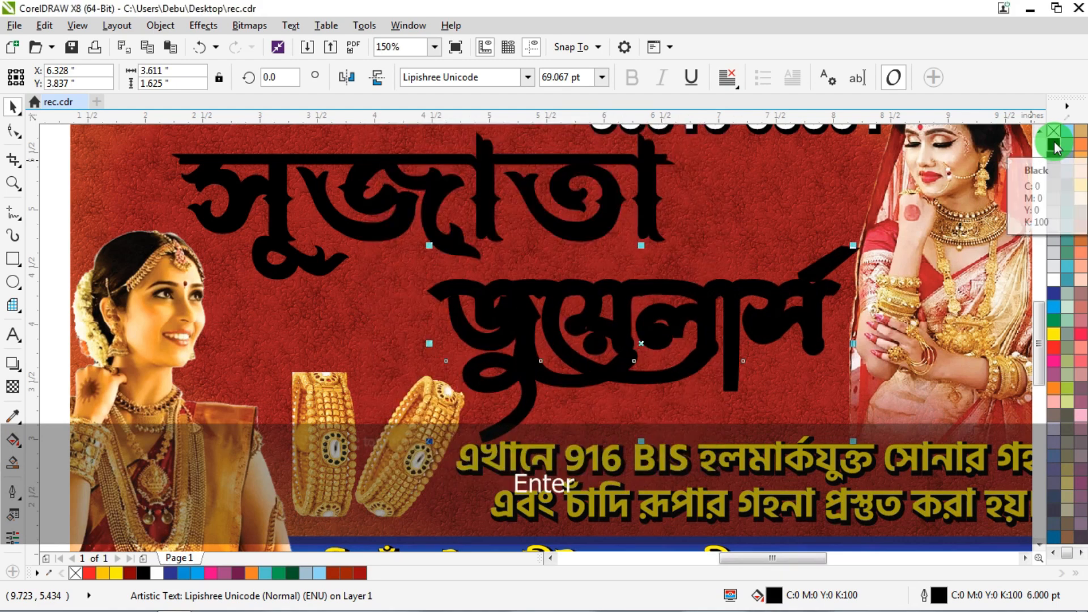
- Paste the white জুয়েলার্স over the black version and offset it 0.05" up and 0.03" left
key(ctrl+v)
key(Up)
key(Up)
key(Up)
key(Up)
key(Up)
key(Left)
key(Left)
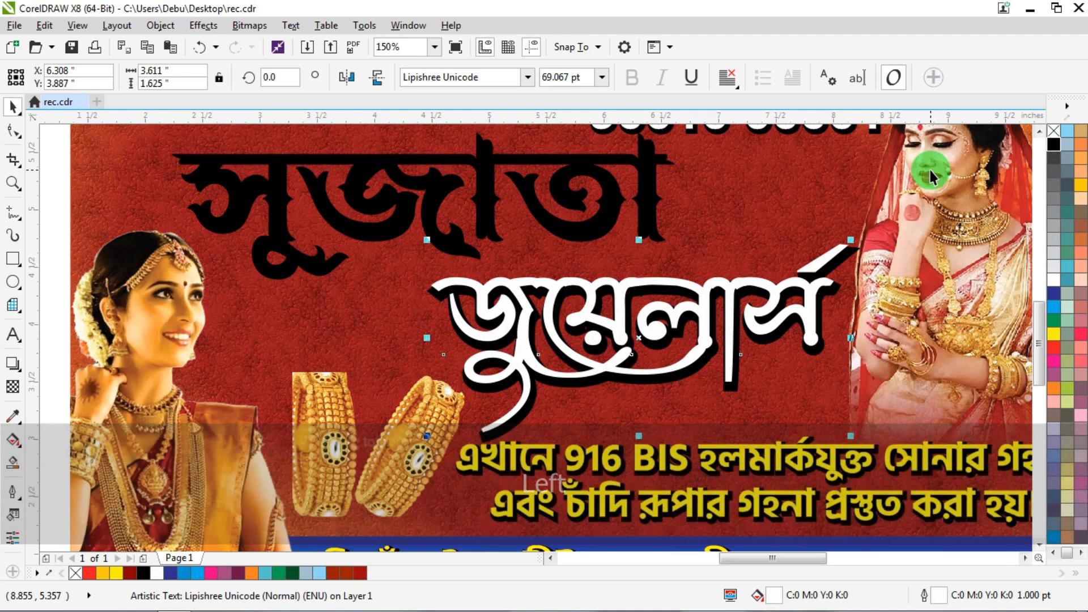
key(Left)
- Fill the shop name সুজাতা with yellow and copy it
scroll(651, 342, down, 2)
scroll(575, 258, up, 2)
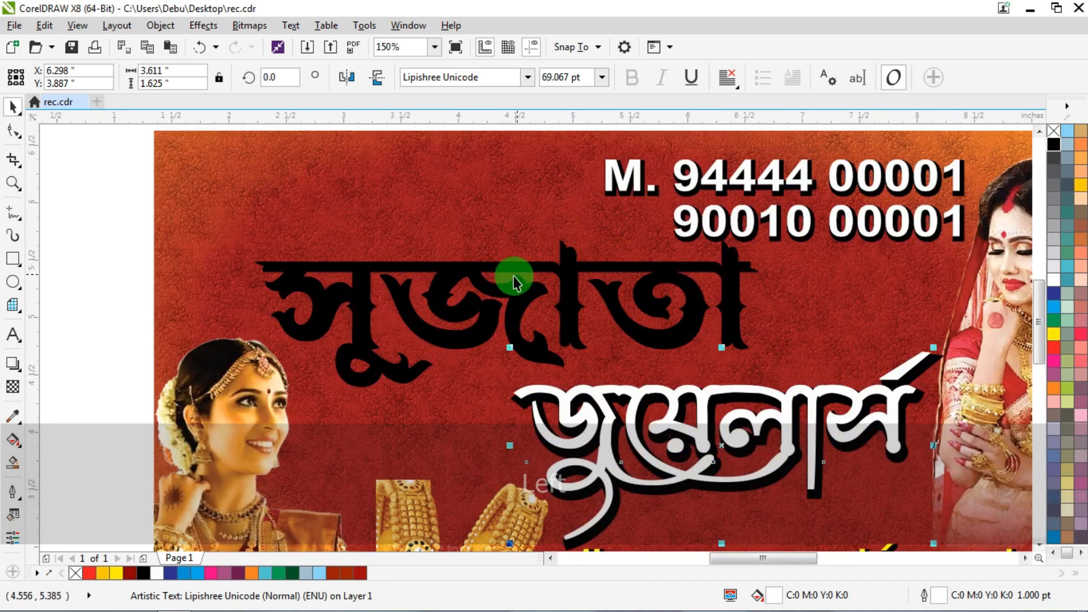
click(510, 274)
click(574, 281)
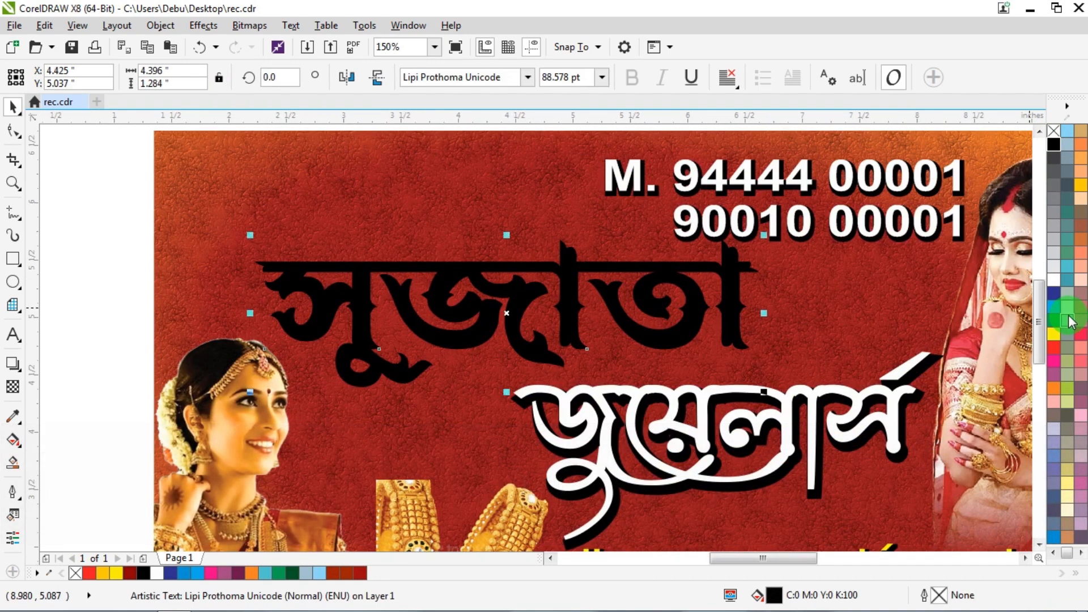
click(1051, 335)
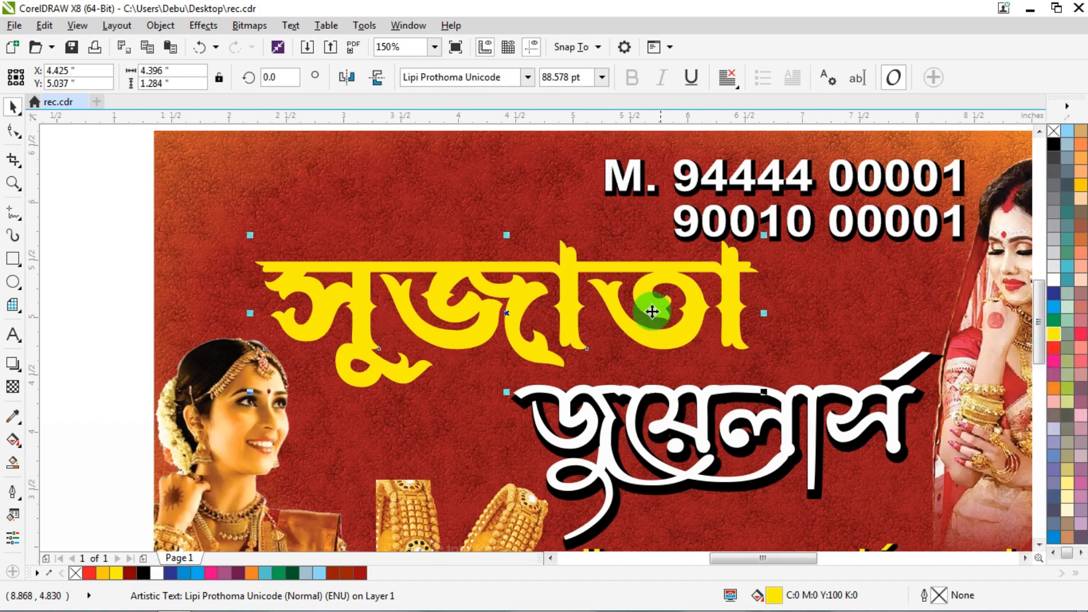
key(ctrl+c)
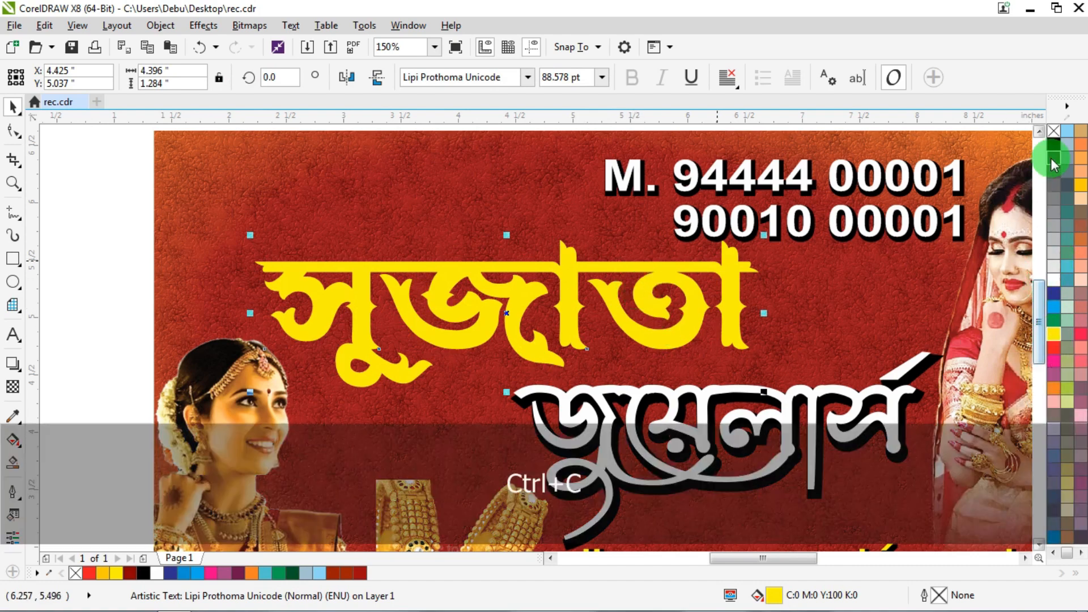
- Change the original সুজাতা text to a black fill with an 8 pt black outline
click(1052, 142)
key(F12)
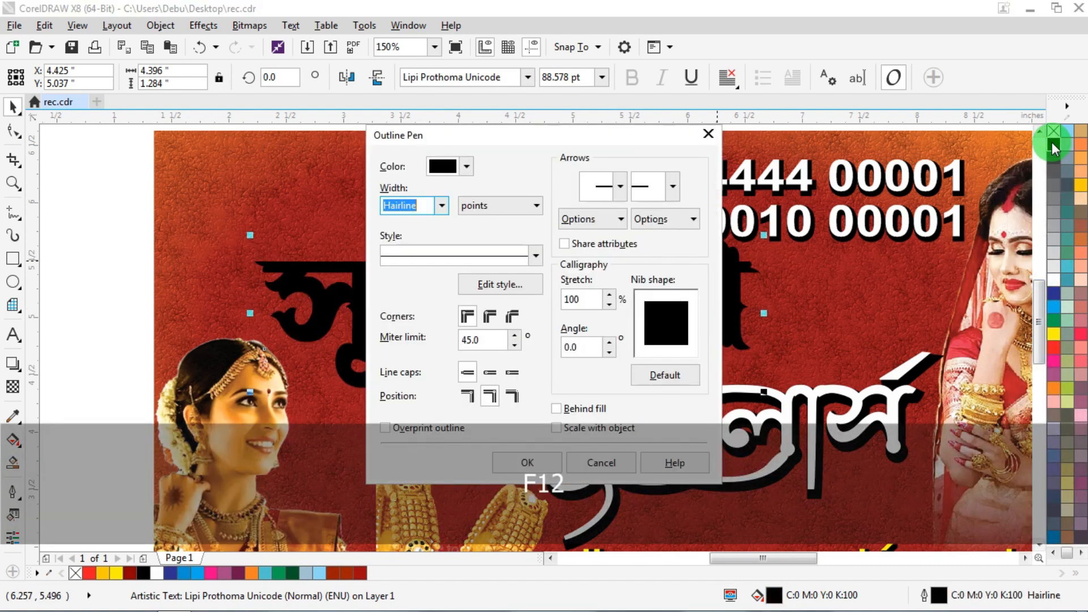
text(8)
key(Return)
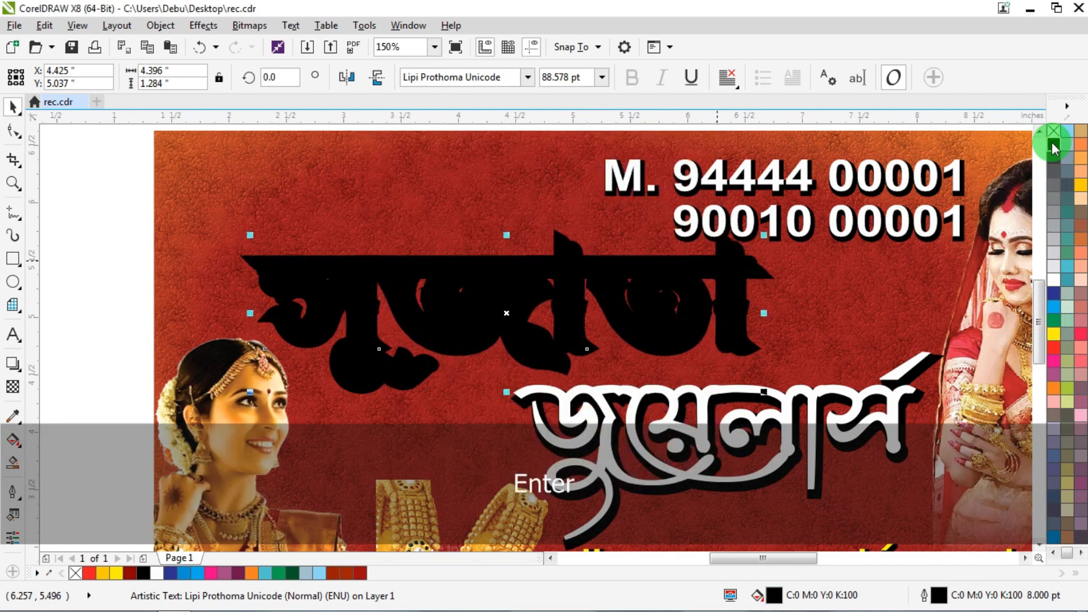
- Paste the yellow সুজাতা over the black version and offset it 0.04" up and 0.04" left
key(ctrl+v)
key(Up)
key(Up)
key(Up)
key(Left)
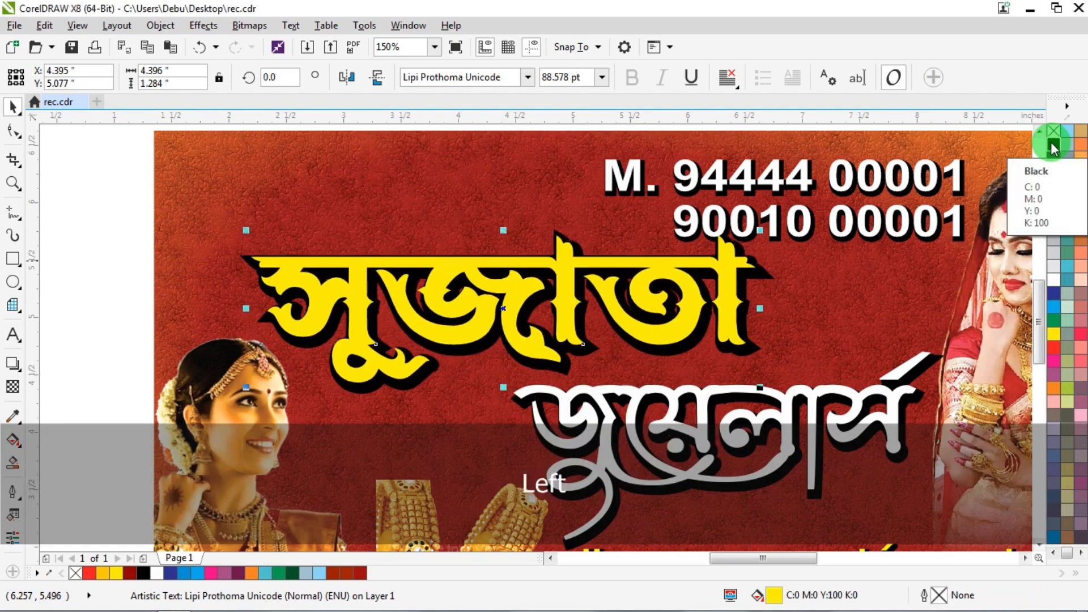
- Select both layers of সুজাতা, nudge them 0.08" down, and widen them to 4.508"
scroll(463, 205, down, 1)
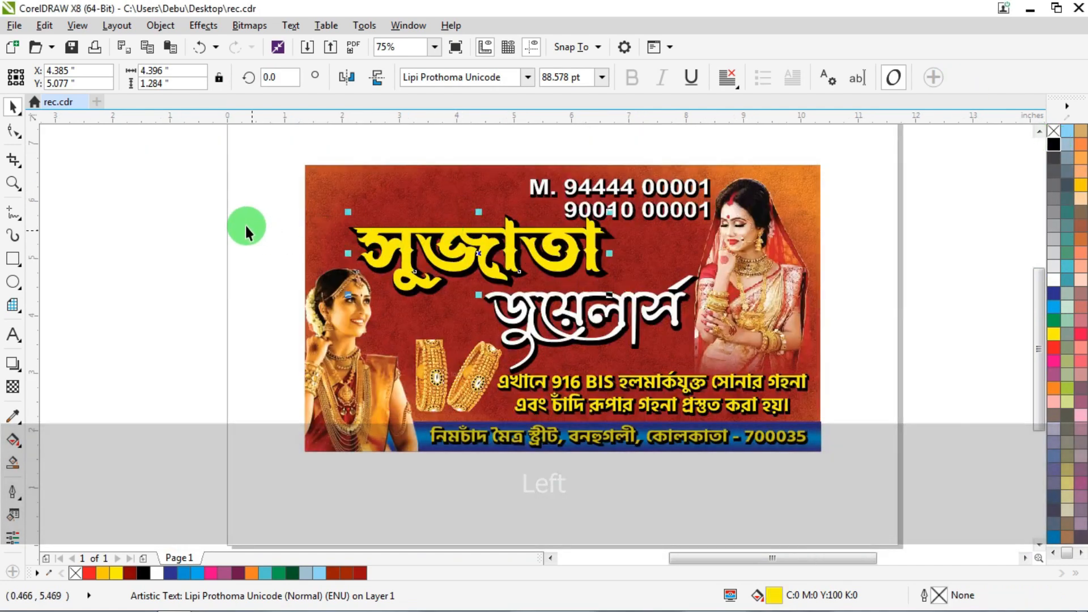
drag(213, 197, 659, 322)
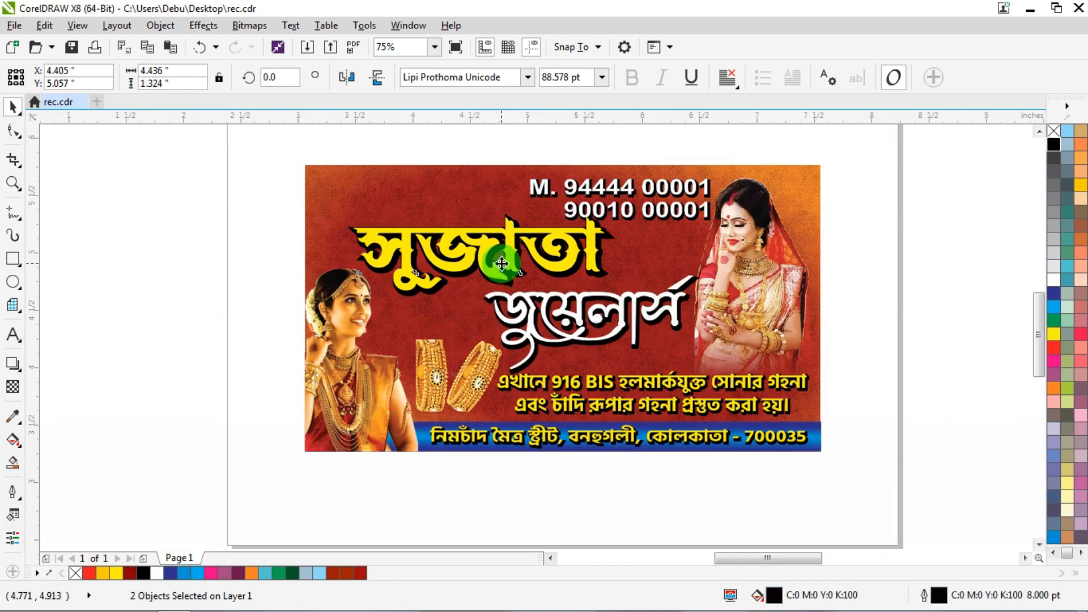
scroll(501, 266, up, 1)
key(Down)
key(Down)
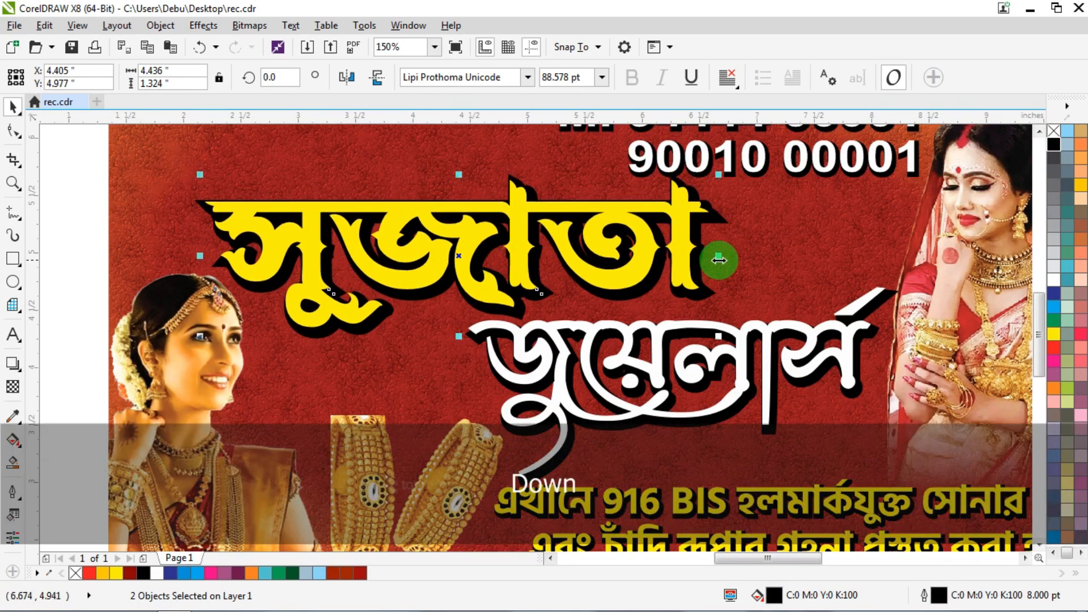
drag(719, 260, 727, 259)
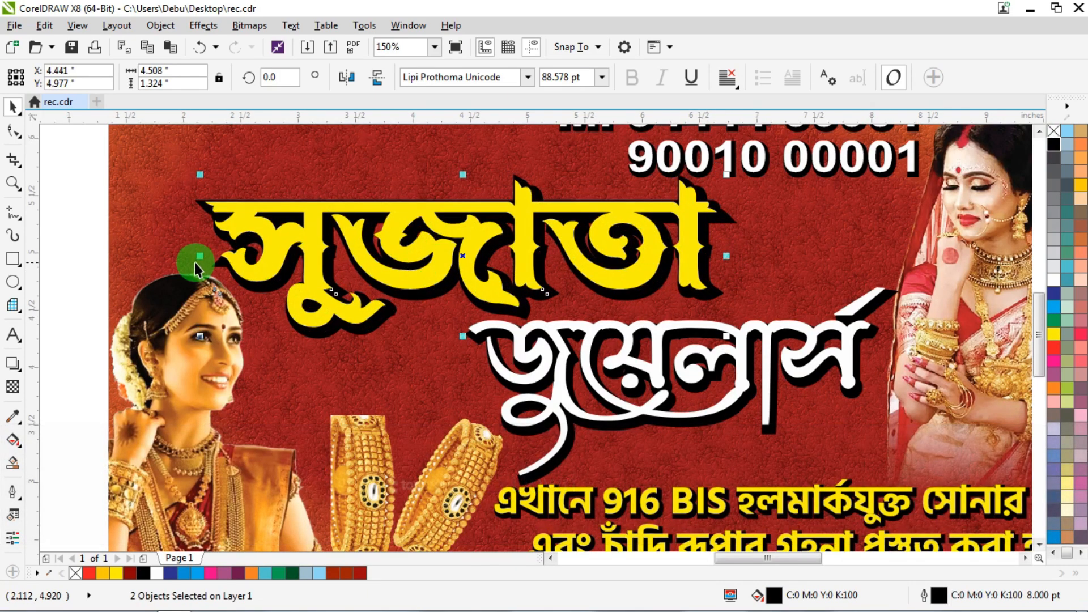
- Move the BIS hallmark logo from beside the page into the red area between সুজাতা and the red-veiled woman
scroll(317, 281, down, 2)
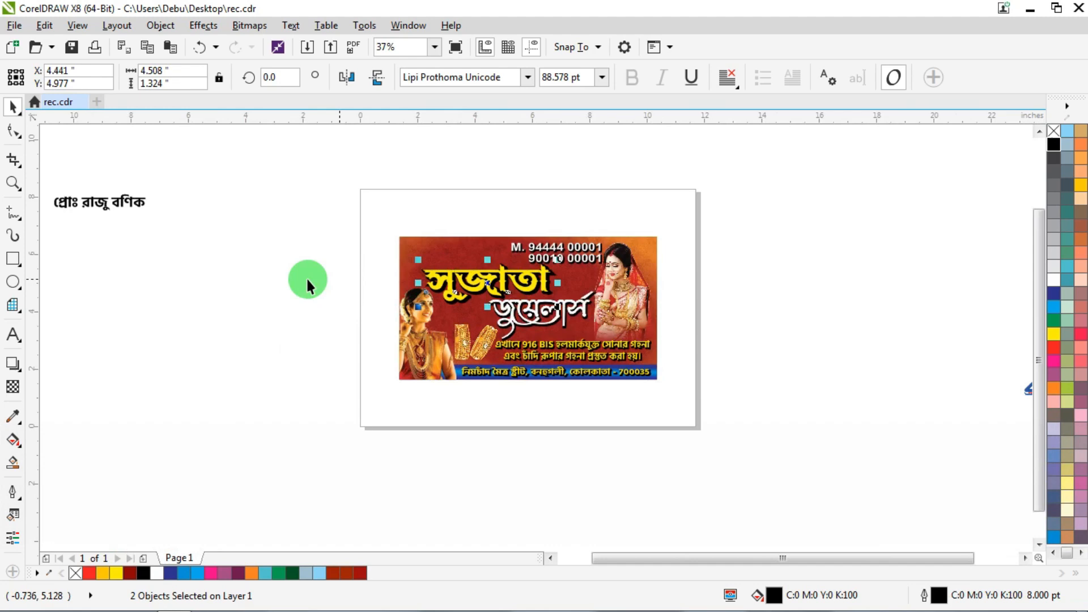
click(173, 227)
scroll(249, 229, down, 1)
click(644, 307)
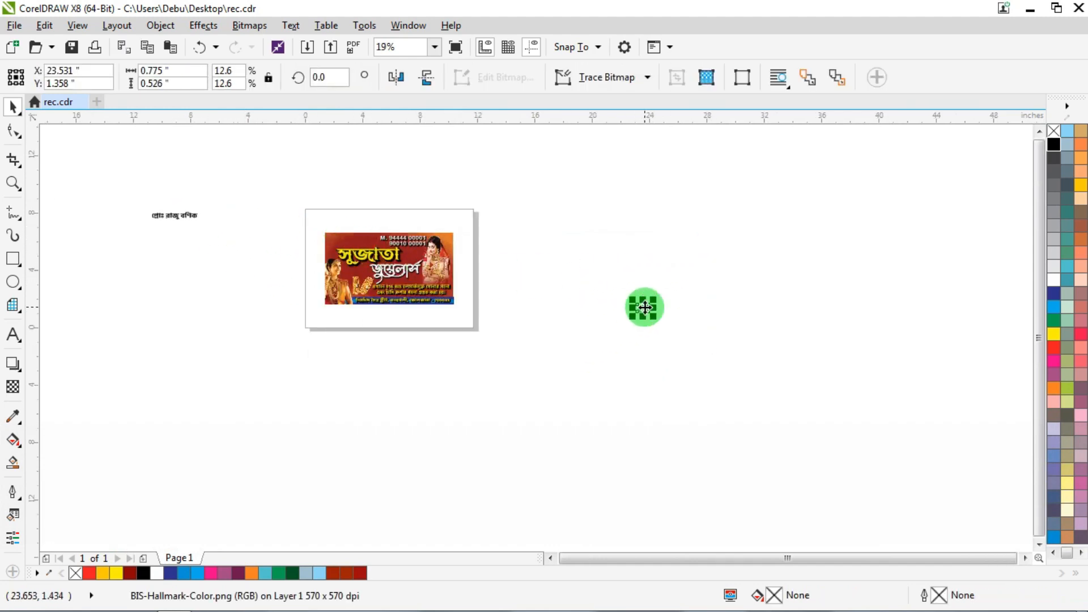
scroll(402, 253, up, 4)
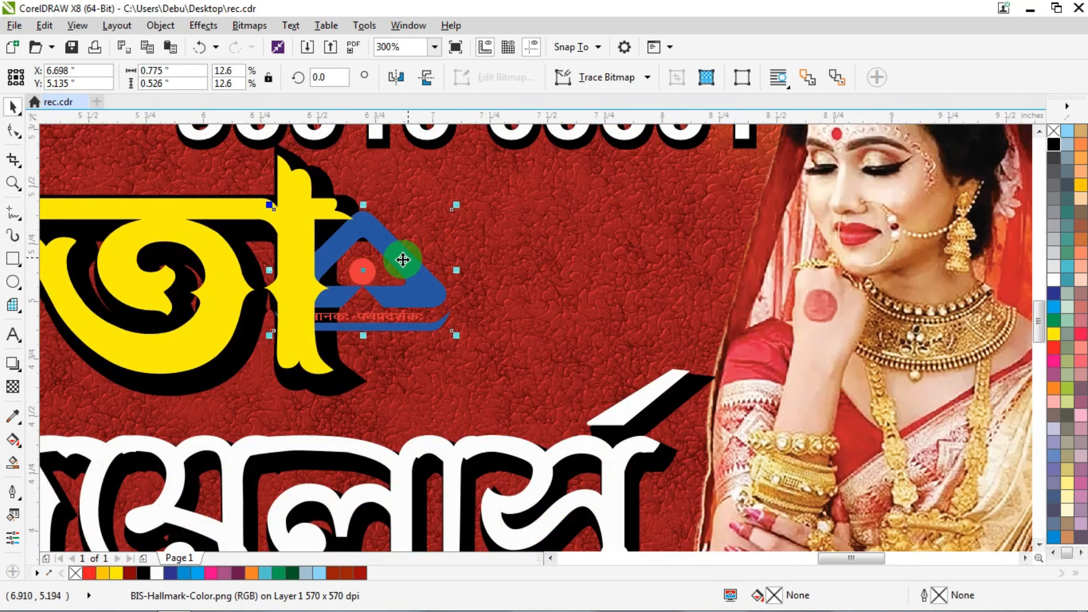
drag(402, 258, 562, 270)
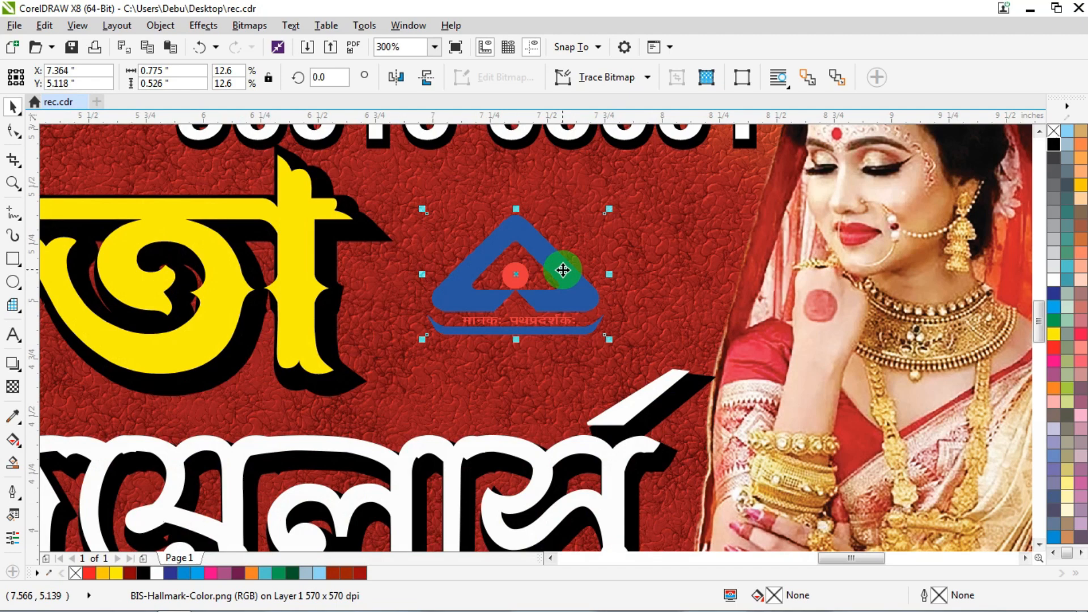
- Draw a circle about 0.899" across over the hallmark logo, filled yellow with no outline
click(12, 282)
drag(402, 194, 605, 343)
click(1054, 334)
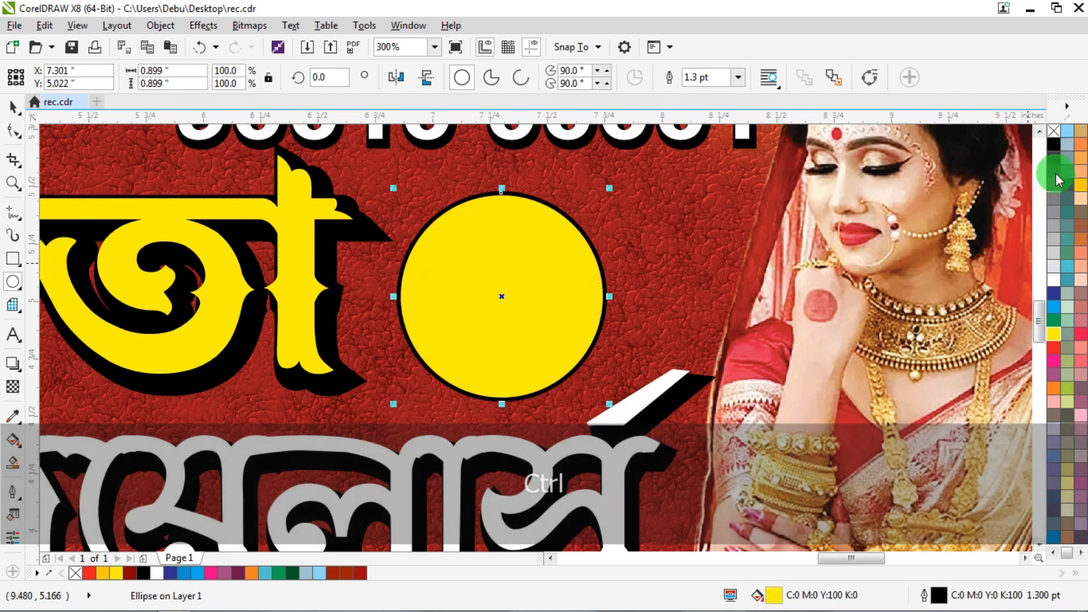
right_click(1054, 131)
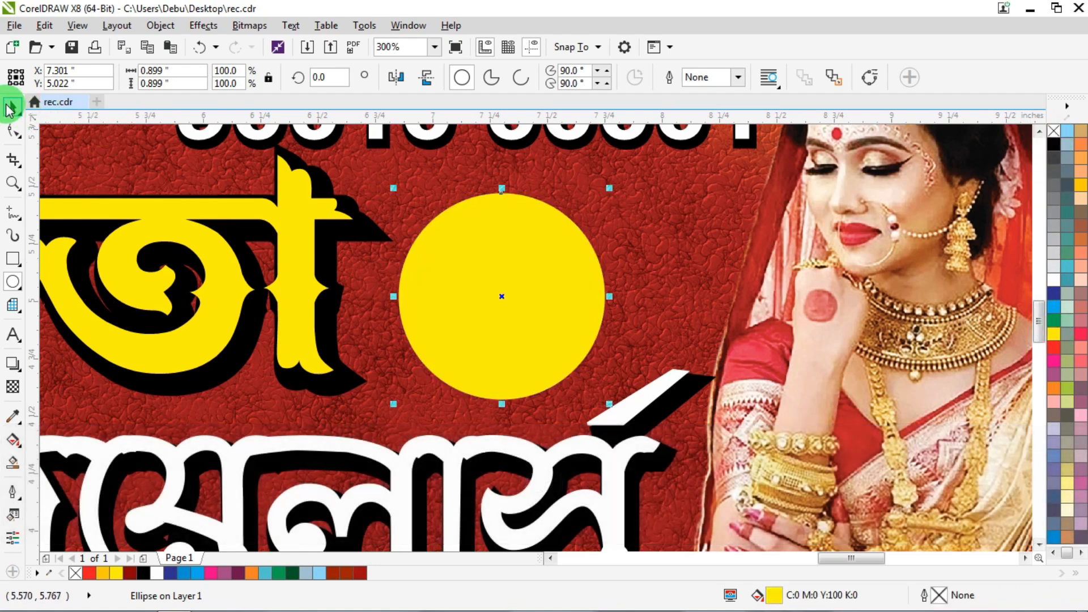
- Move the yellow circle around the hallmark logo, bring the logo to the front, and align their centres
click(8, 106)
drag(523, 273, 542, 264)
alt+click(523, 262)
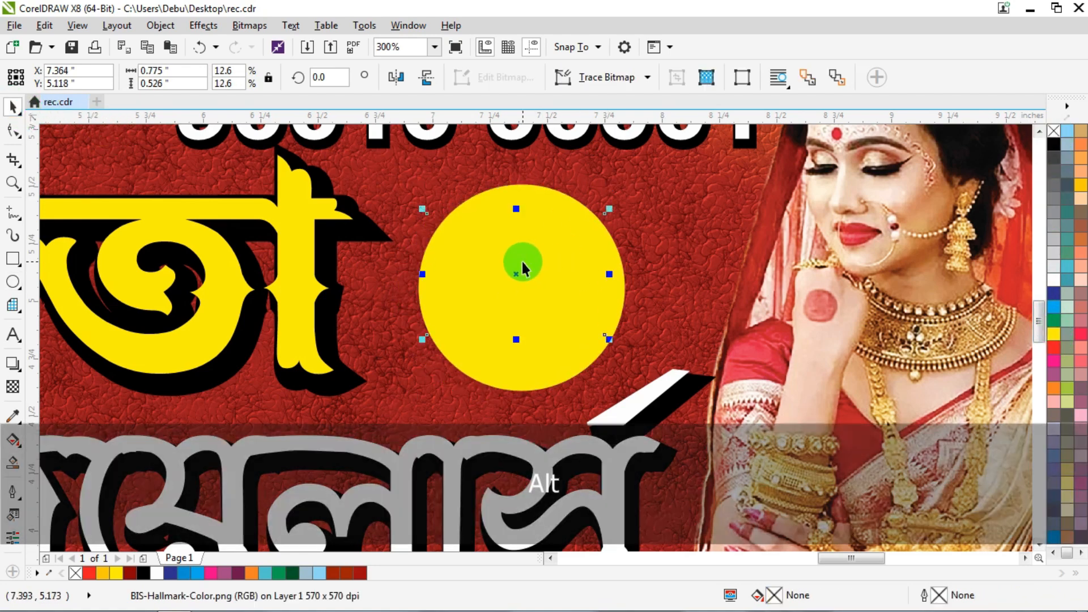
key(ctrl+Home)
shift+click(531, 192)
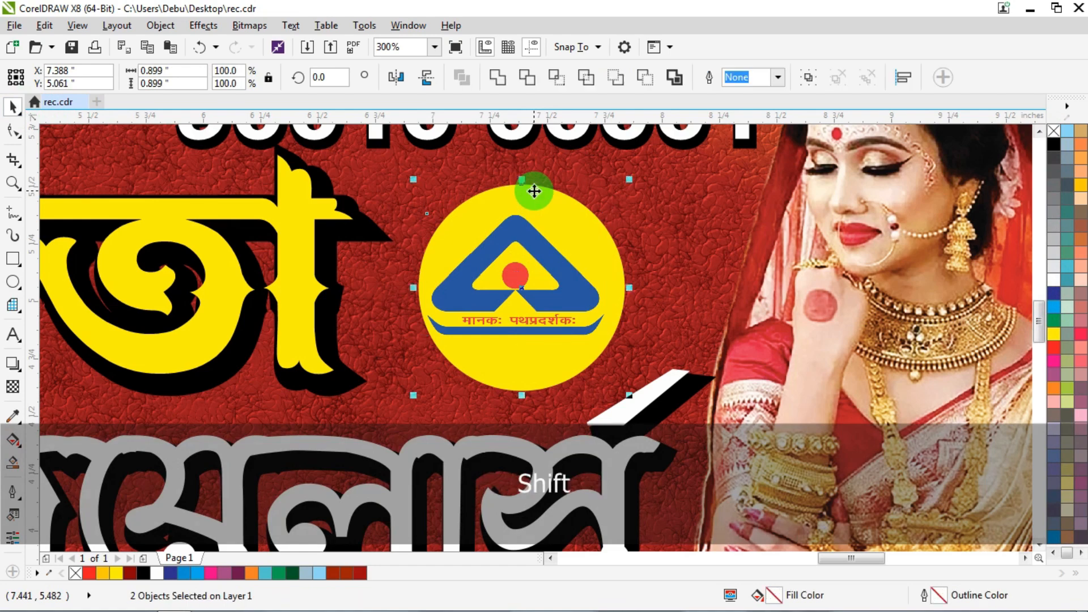
key(e)
scroll(515, 263, down, 1)
click(862, 227)
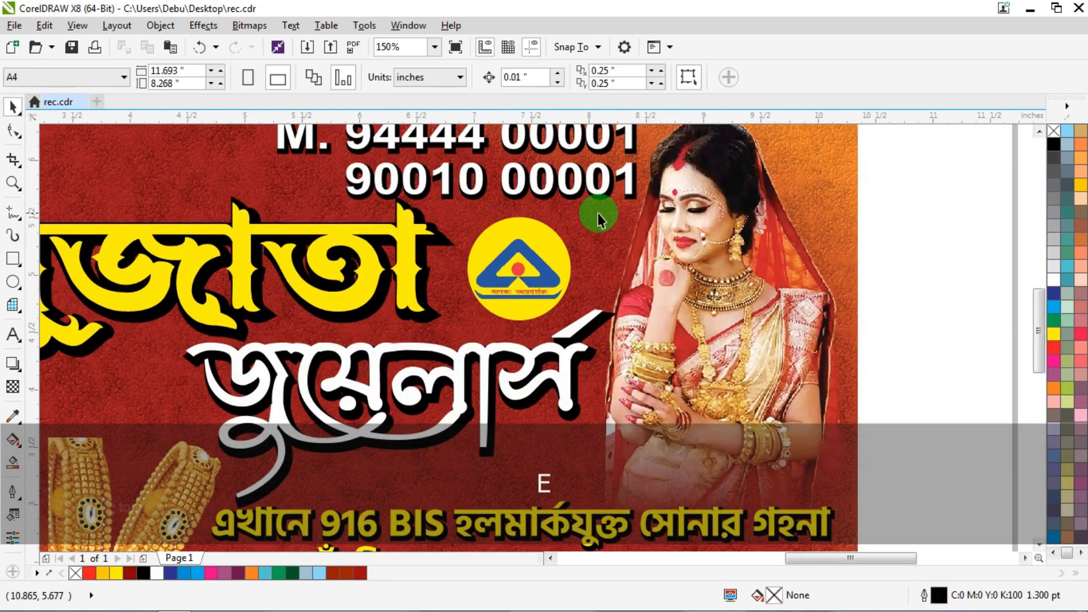
- Fine-tune the hallmark logo's placement inside the yellow circle
scroll(528, 247, up, 2)
click(502, 279)
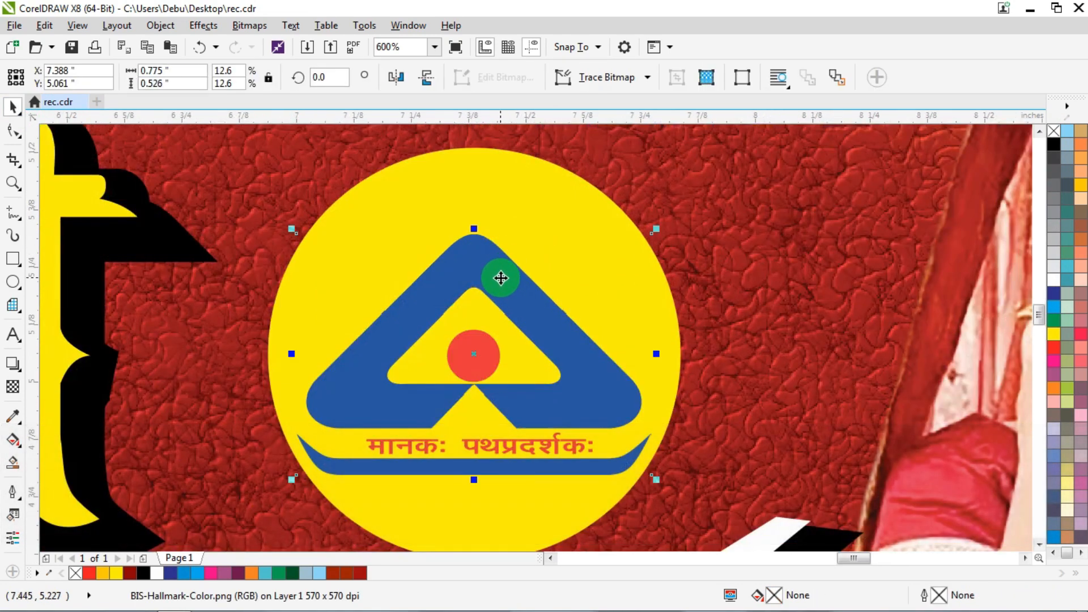
mouse_move(502, 278)
mouse_down()
mouse_move(510, 272)
mouse_move(491, 279)
mouse_up()
scroll(491, 279, down, 3)
click(679, 259)
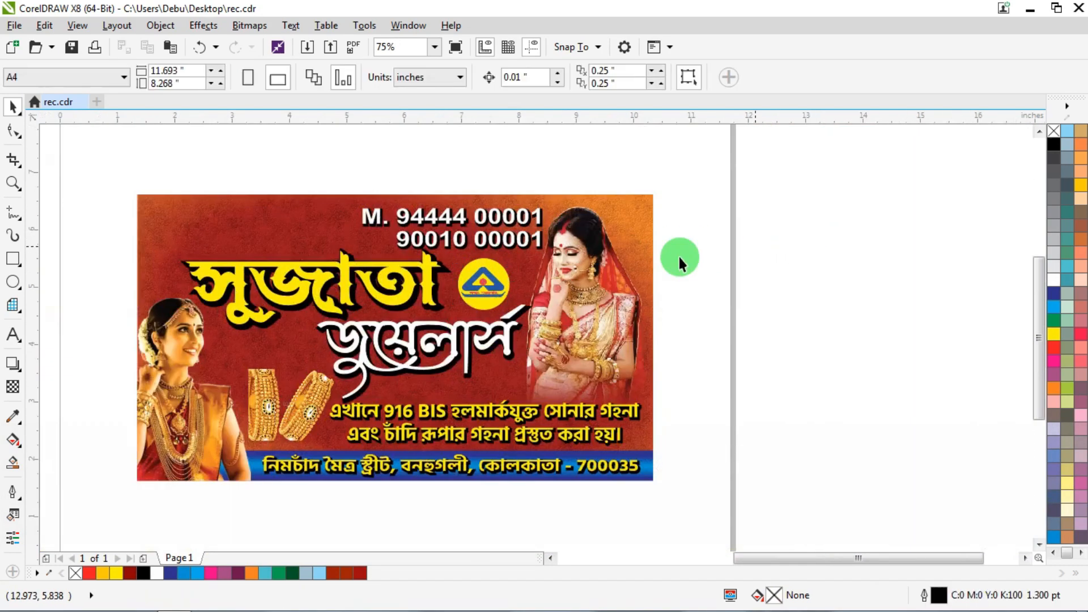
- Select the সুজাতা and জুয়েলার্স lettering together with the hallmark badge and nudge them slightly down
scroll(472, 284, up, 1)
scroll(526, 289, down, 2)
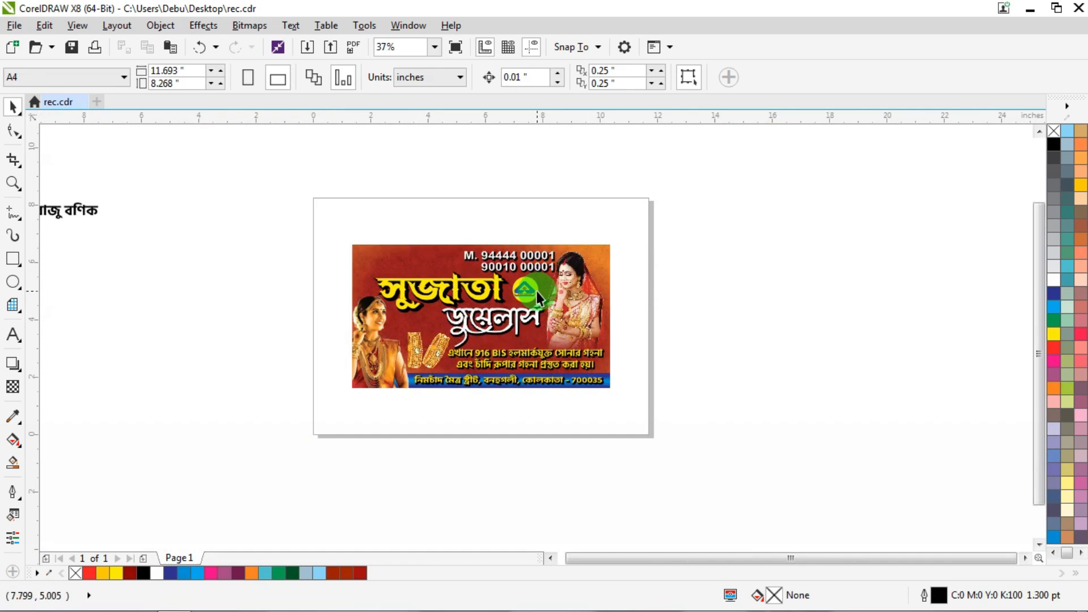
scroll(394, 287, up, 1)
drag(272, 237, 673, 363)
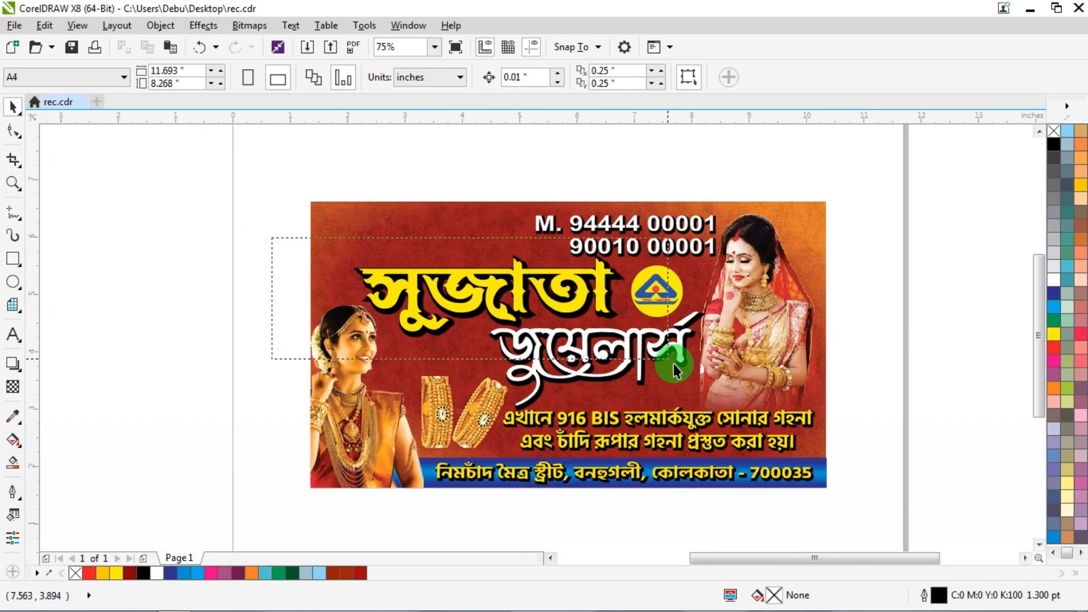
drag(742, 424, 816, 364)
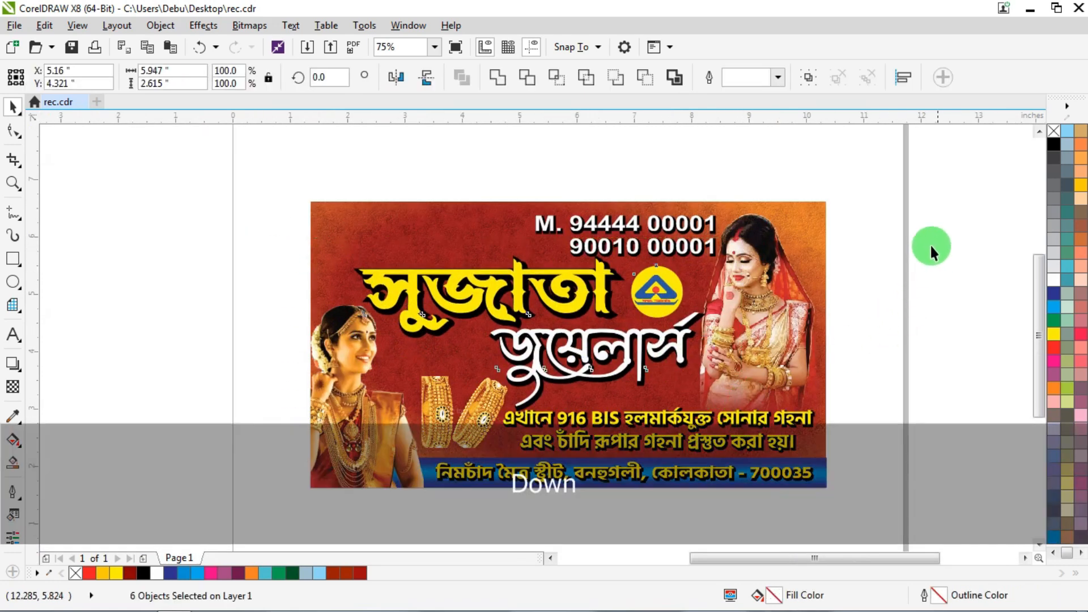
- Draw a rectangle about 2.236" by 0.507" above the start of সুজাতা, filled yellow with no outline
scroll(731, 249, down, 1)
scroll(567, 244, up, 3)
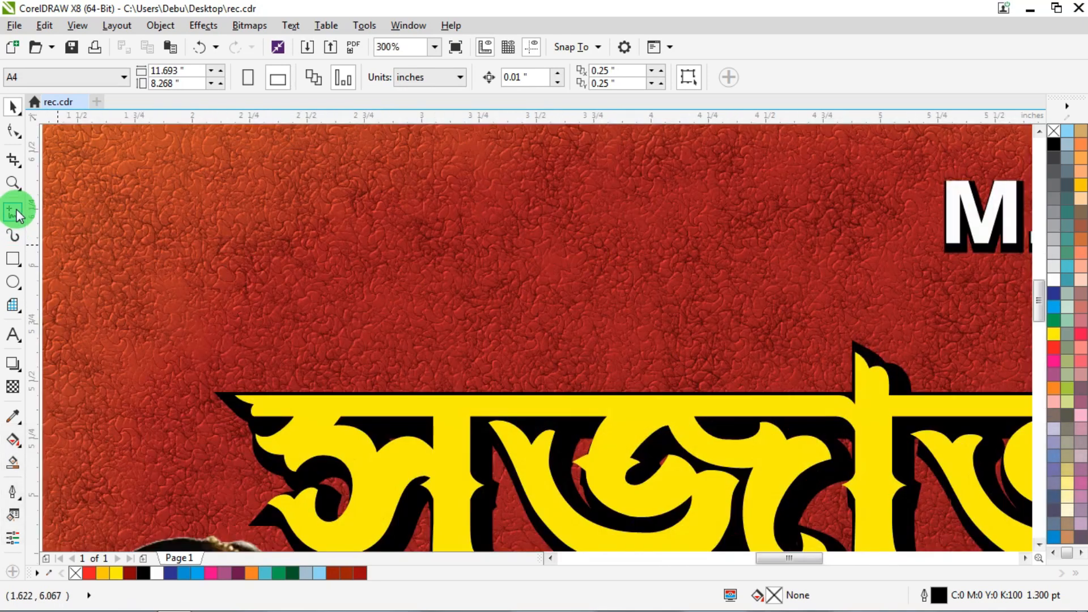
click(12, 258)
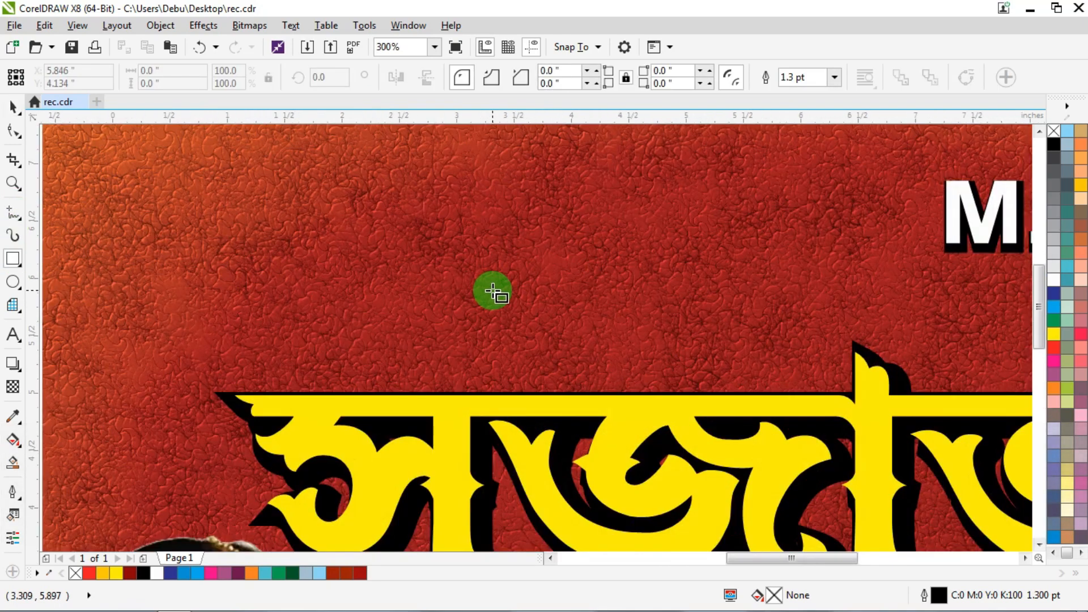
scroll(493, 291, down, 1)
drag(319, 248, 576, 305)
scroll(466, 260, up, 1)
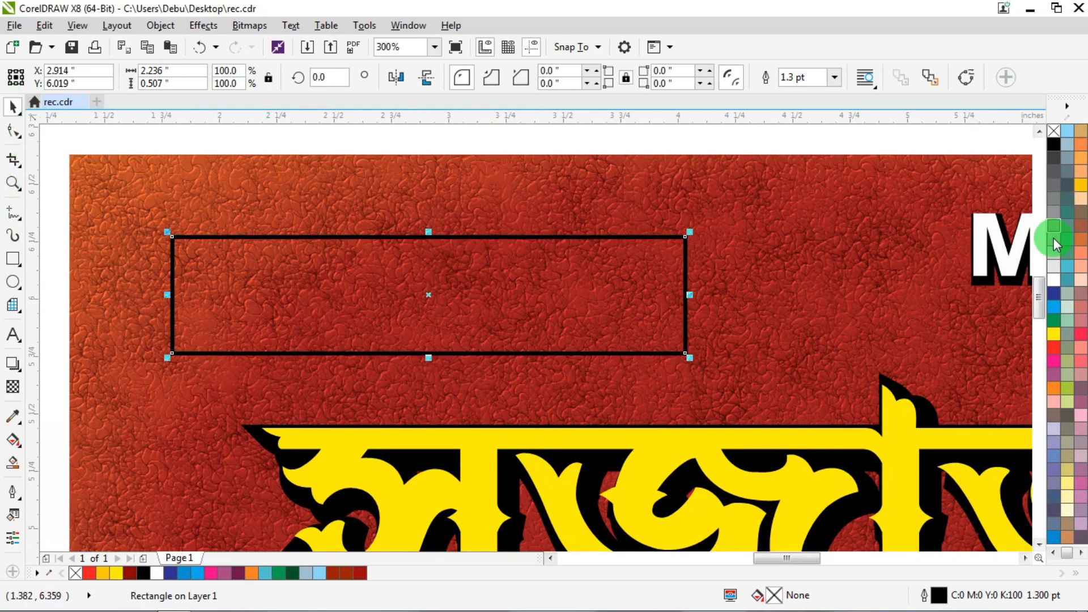
click(1054, 333)
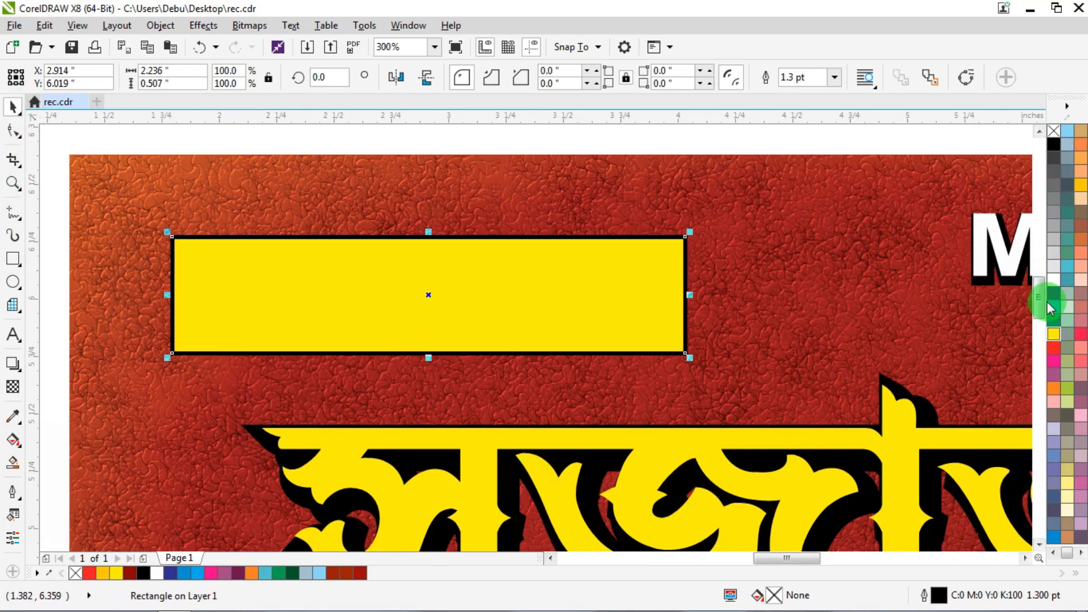
right_click(1053, 131)
- Skew the yellow rectangle horizontally into a parallelogram by shifting its lower edge slightly to the right
click(440, 319)
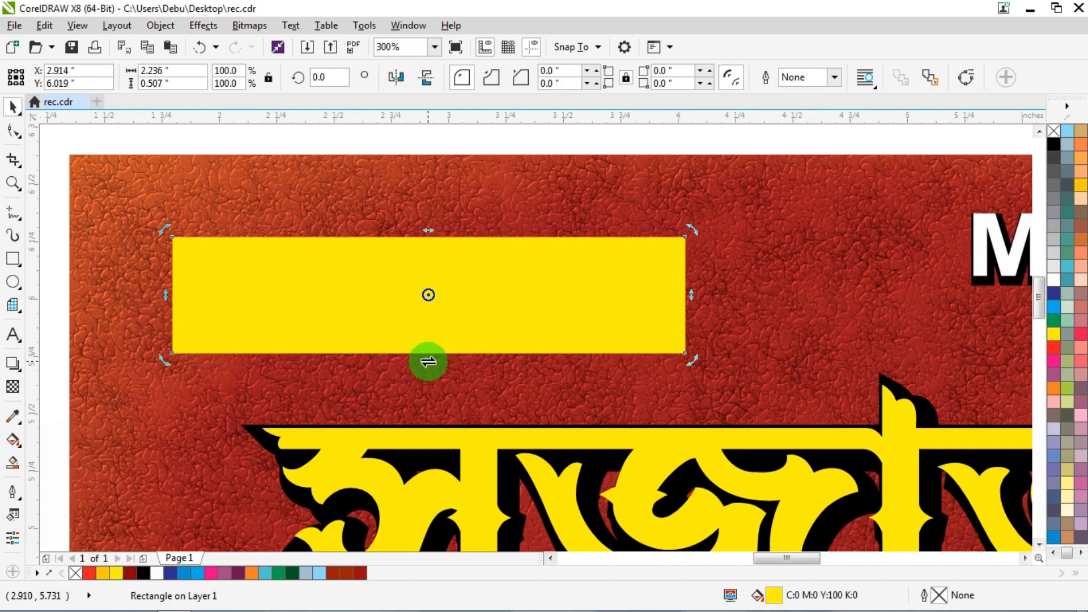
drag(428, 362, 441, 360)
click(761, 263)
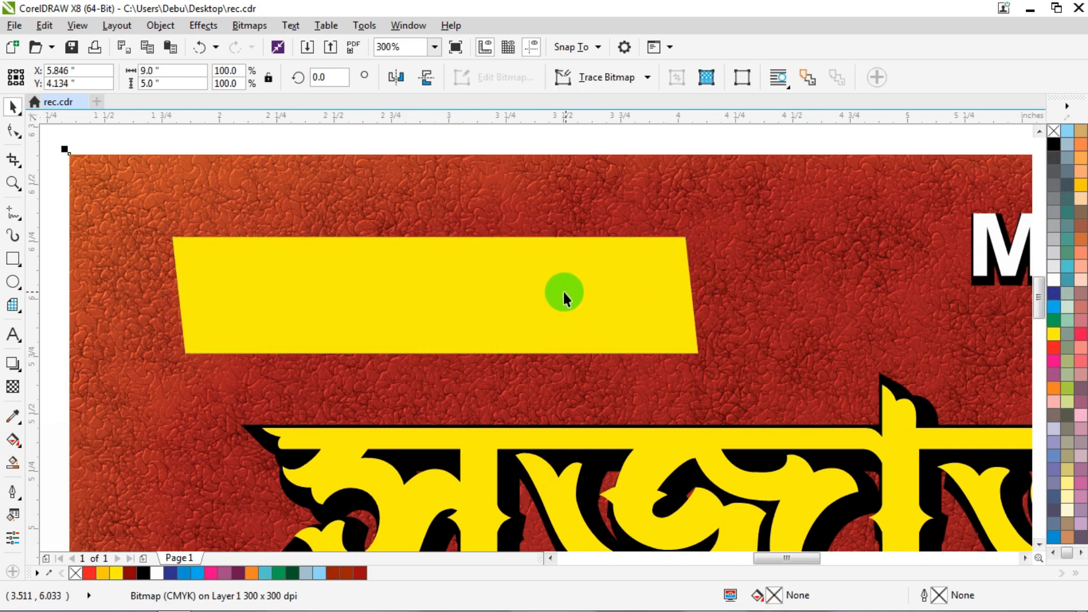
- Duplicate the yellow parallelogram, offset the copy up and left, and fill it dark blue (C100 M100)
drag(564, 294, 549, 282)
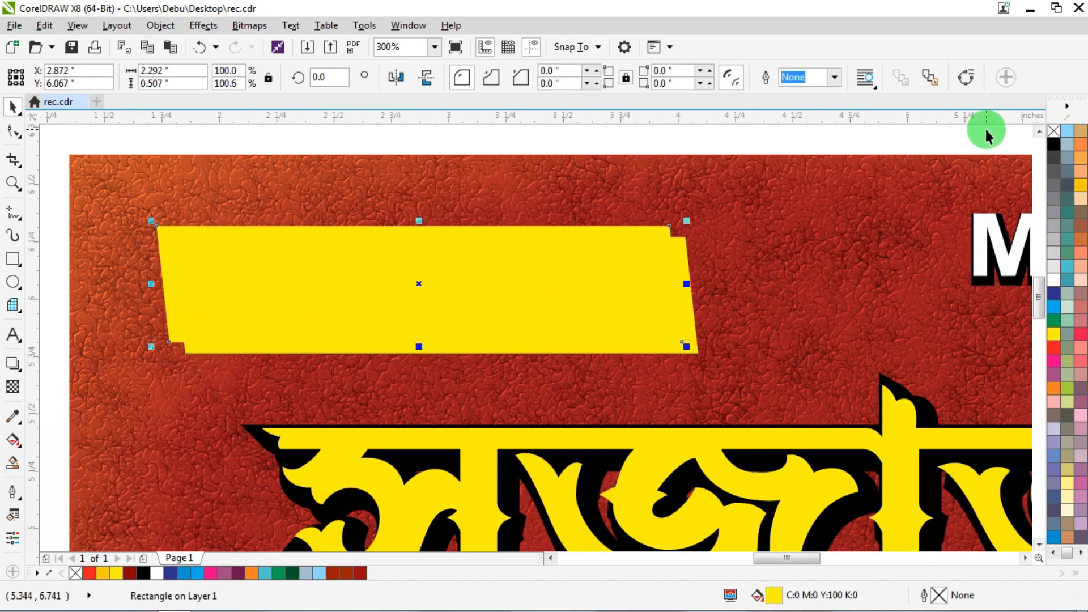
click(1049, 297)
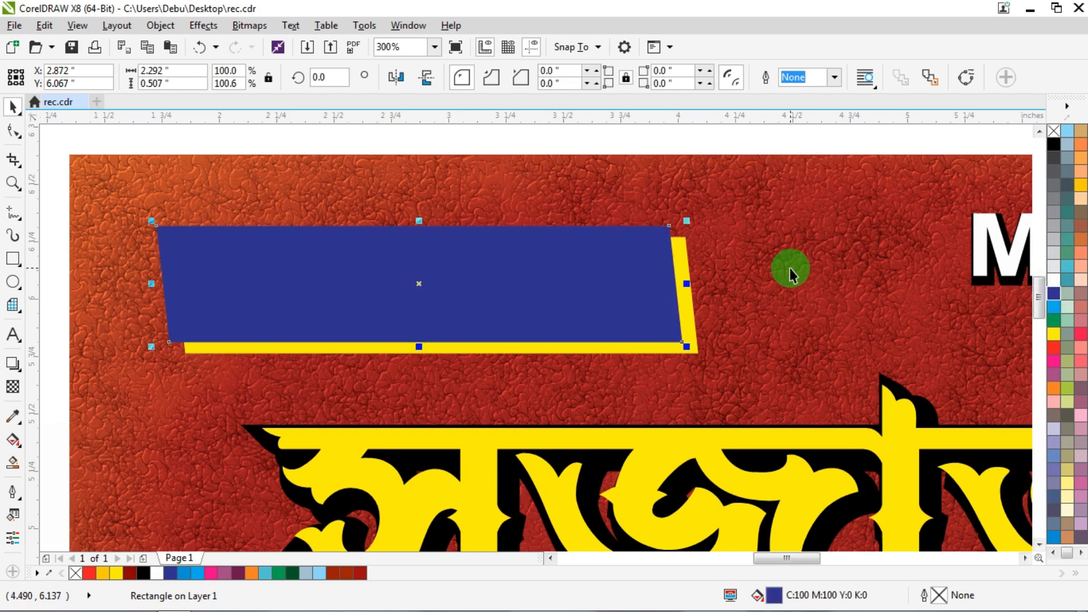
scroll(778, 262, down, 2)
scroll(707, 295, up, 3)
drag(707, 295, 699, 289)
scroll(700, 290, down, 1)
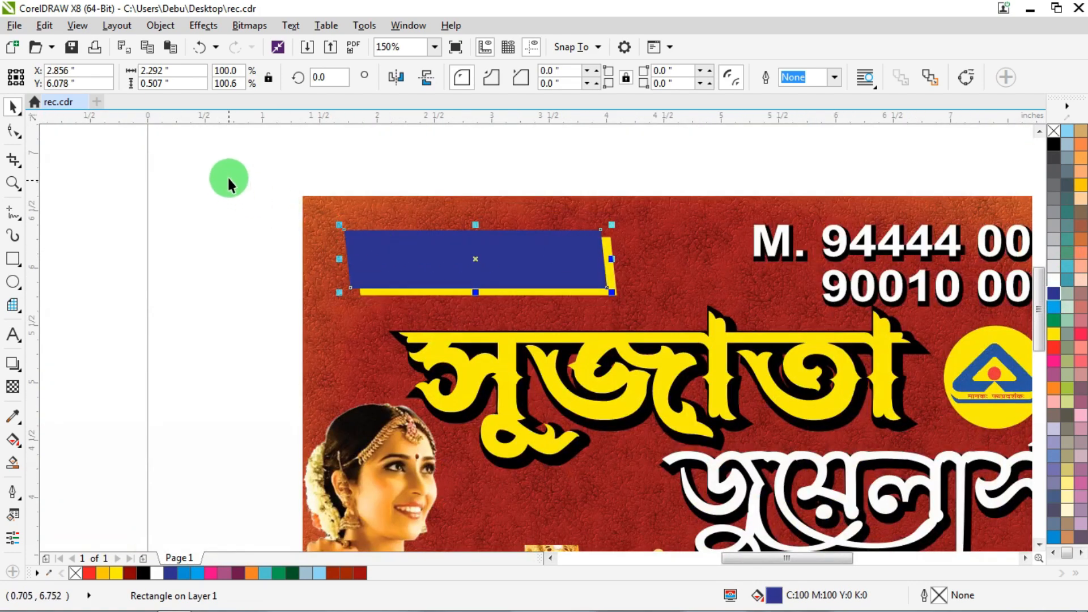
- Enlarge the blue and yellow parallelograms together to 2.756" by 0.656" and shift them slightly right
drag(229, 176, 669, 328)
drag(624, 227, 651, 220)
drag(542, 261, 552, 261)
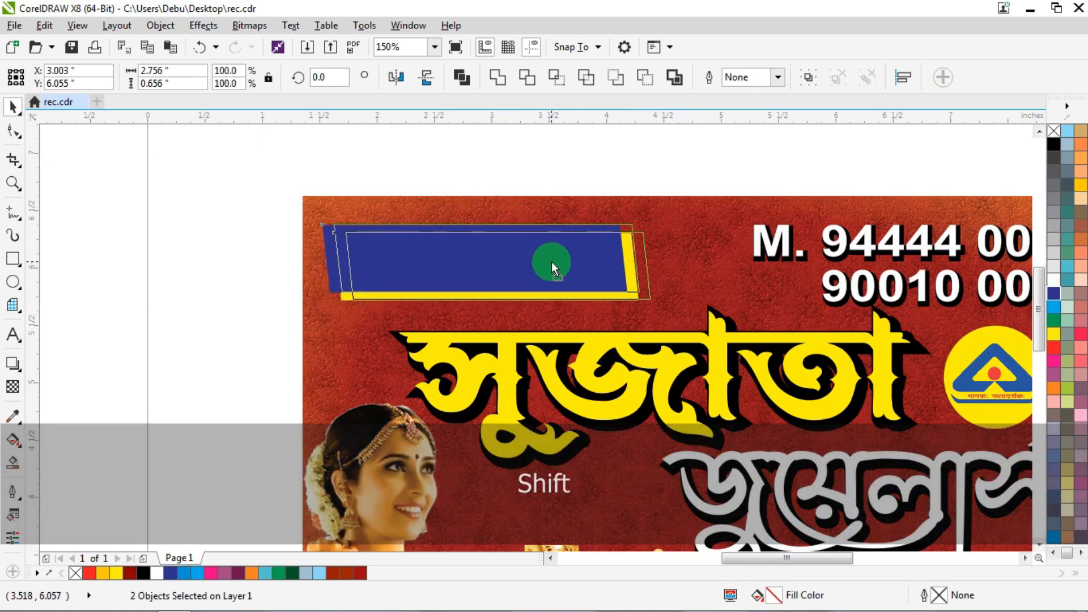
- Apply a vertical linear fountain fill to the blue parallelogram with dark blue at both ends
click(448, 229)
scroll(448, 229, up, 1)
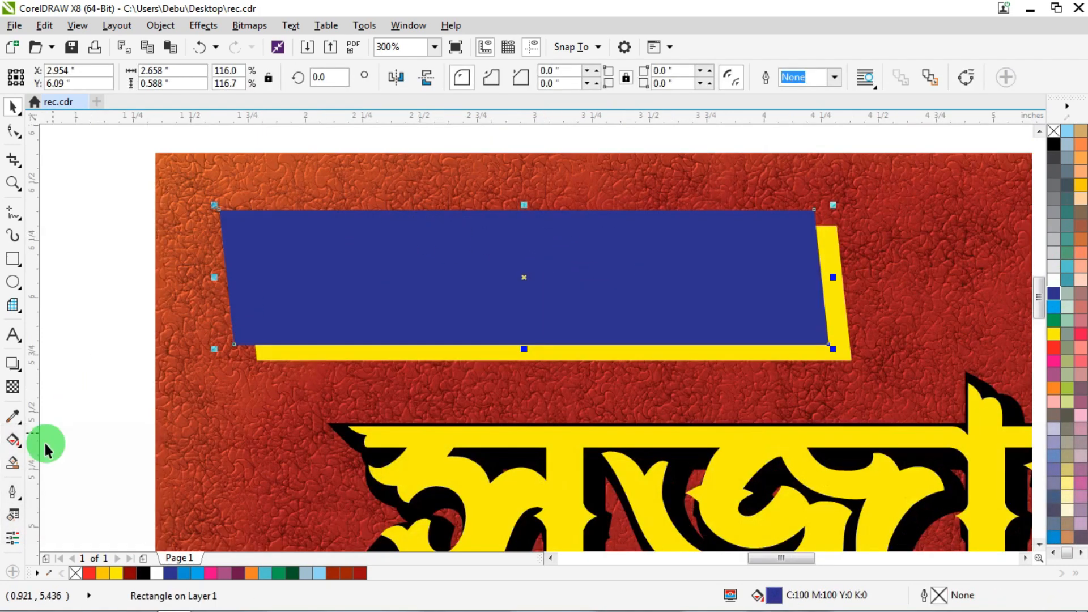
click(11, 441)
click(371, 309)
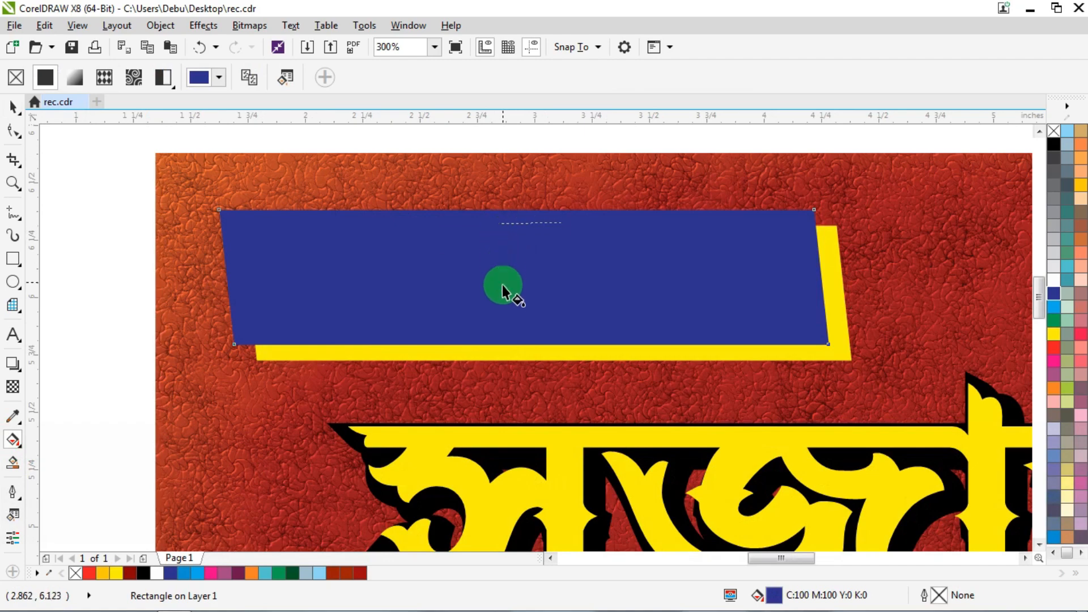
drag(503, 320, 504, 317)
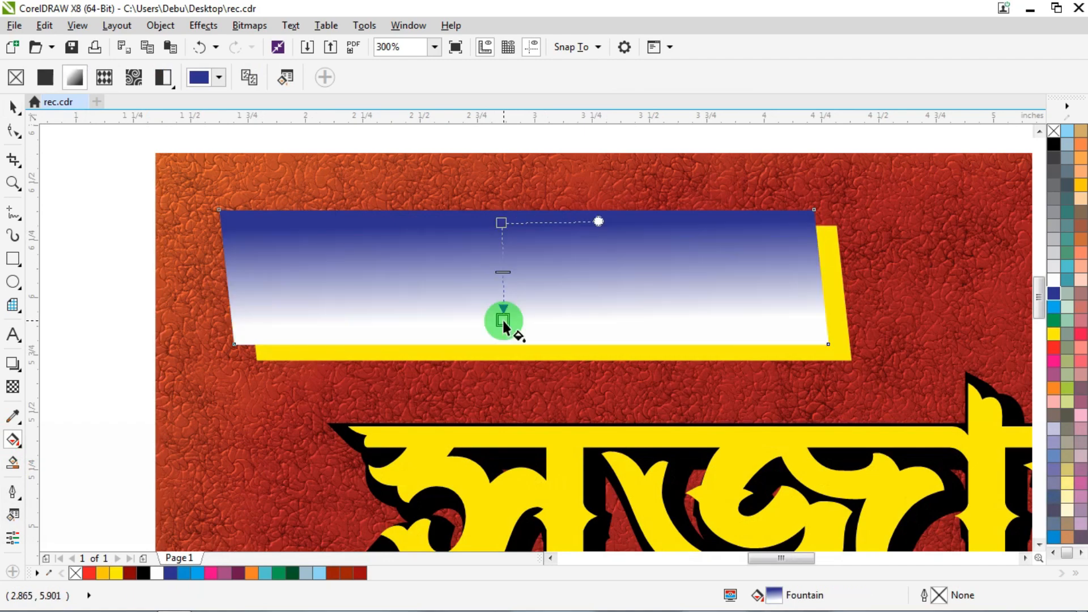
click(1055, 294)
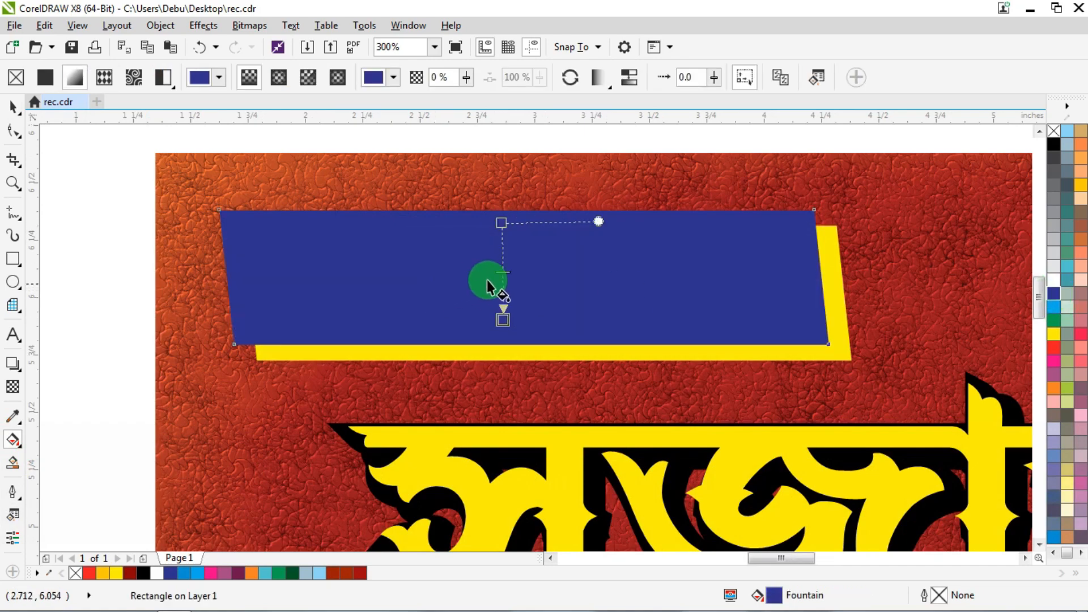
- Add a light blue stop at 40% in the parallelogram's gradient and lower the gradient's end point slightly
scroll(496, 275, up, 2)
double_click(509, 225)
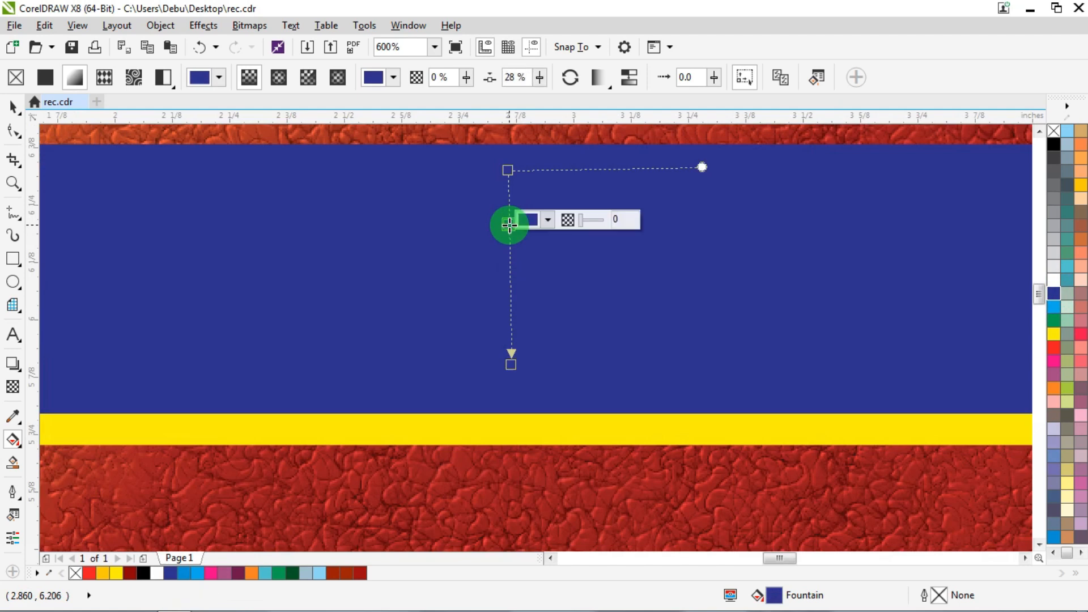
drag(509, 225, 522, 247)
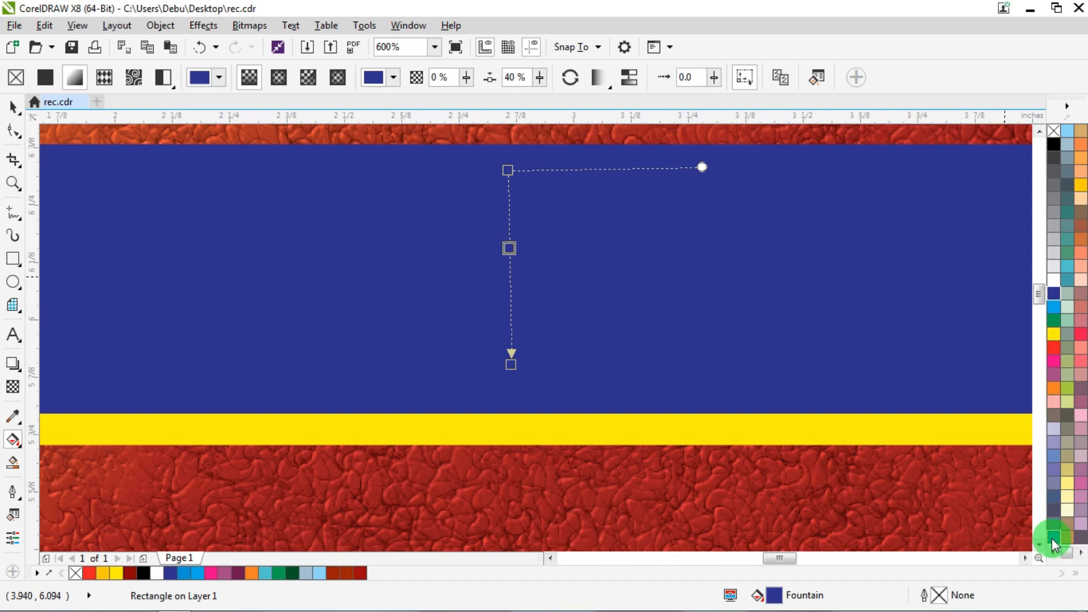
click(1053, 539)
drag(512, 364, 508, 383)
click(507, 256)
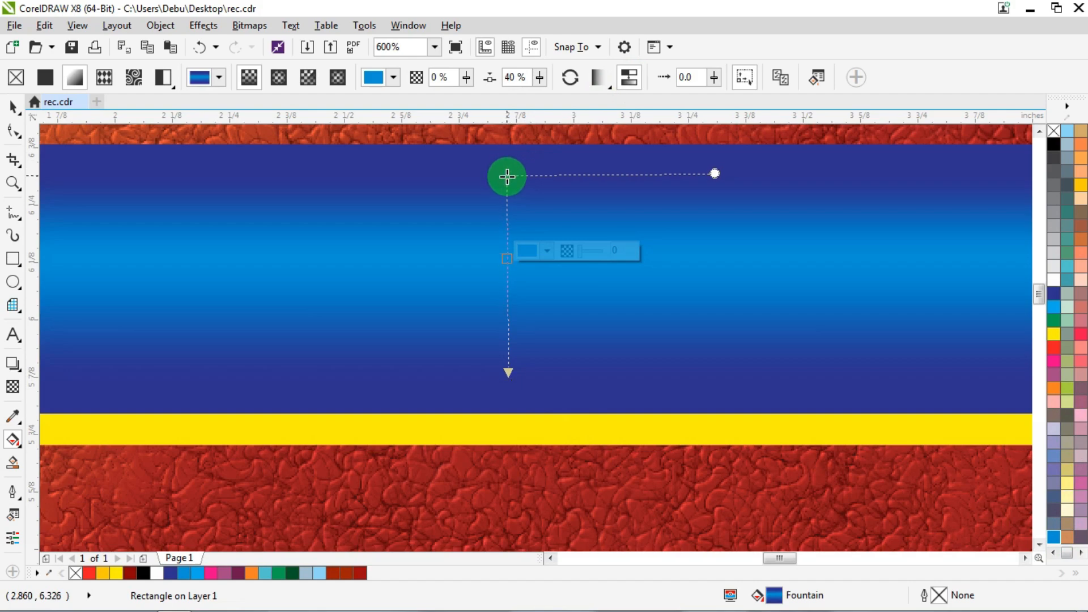
scroll(539, 226, down, 2)
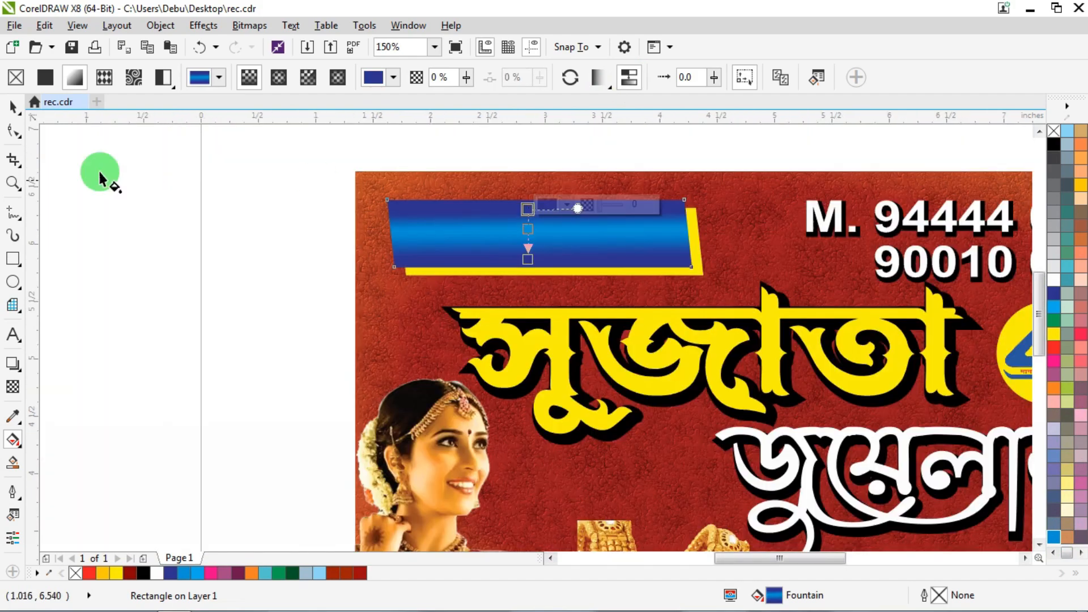
click(13, 107)
click(187, 240)
- Move the proprietor's name text from the left of the page to just above the banner's blue label
scroll(321, 280, down, 3)
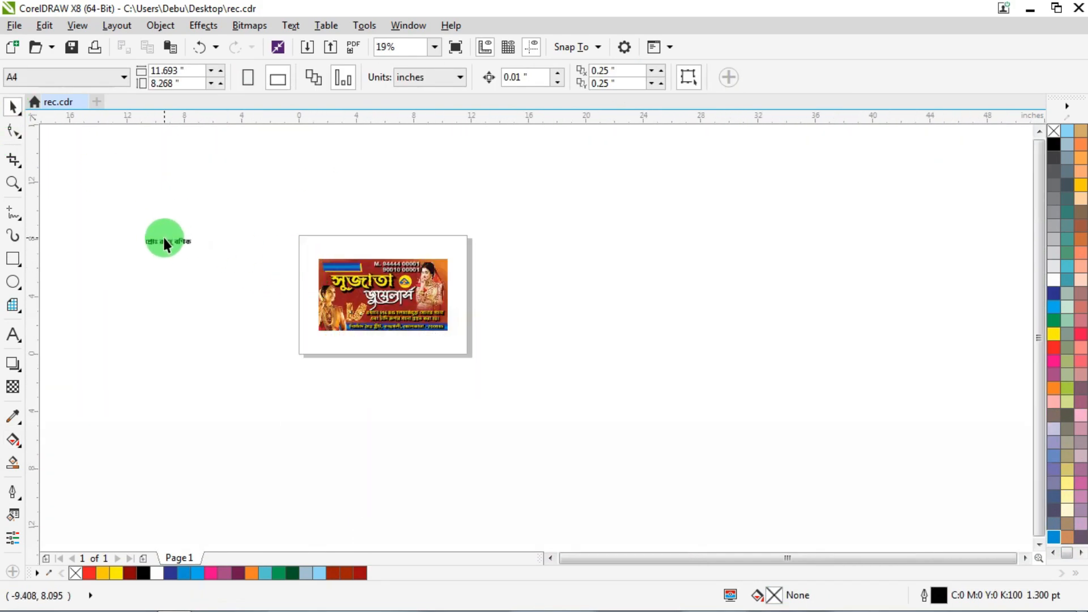
drag(165, 242, 333, 238)
scroll(328, 265, up, 2)
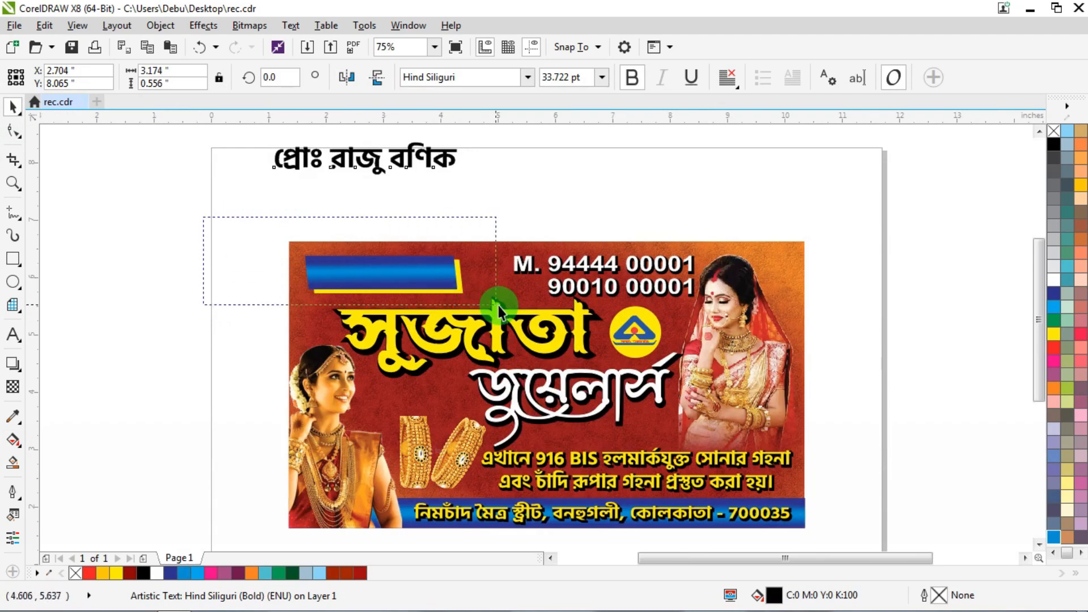
drag(498, 308, 501, 273)
scroll(493, 300, up, 2)
scroll(501, 274, down, 2)
click(388, 158)
drag(389, 158, 413, 161)
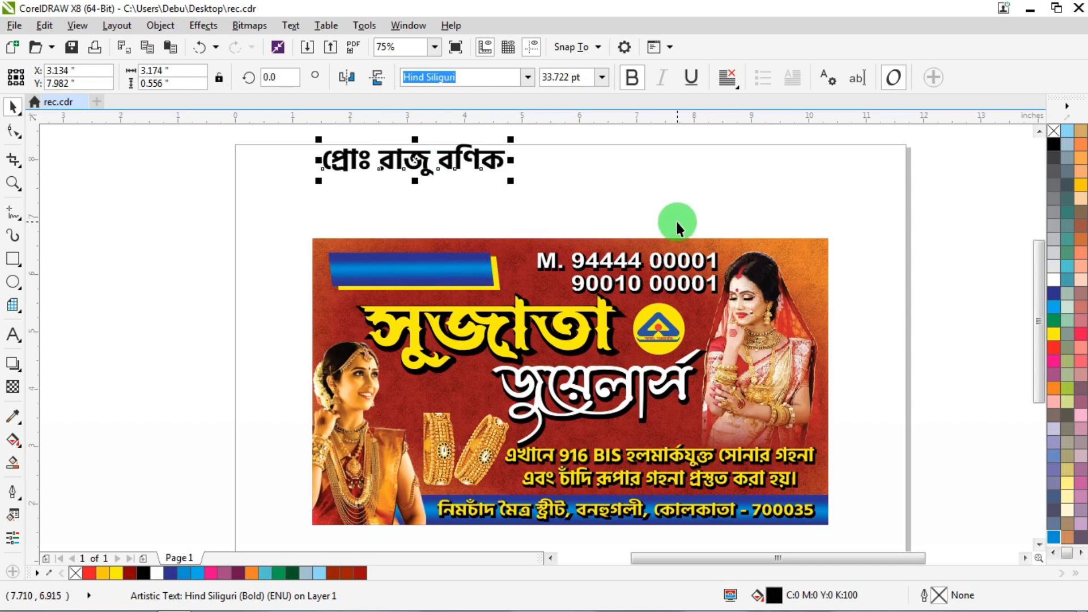
- Widen the blue and yellow label to 3.301" and move the proprietor's name text slightly closer to it
scroll(368, 288, up, 2)
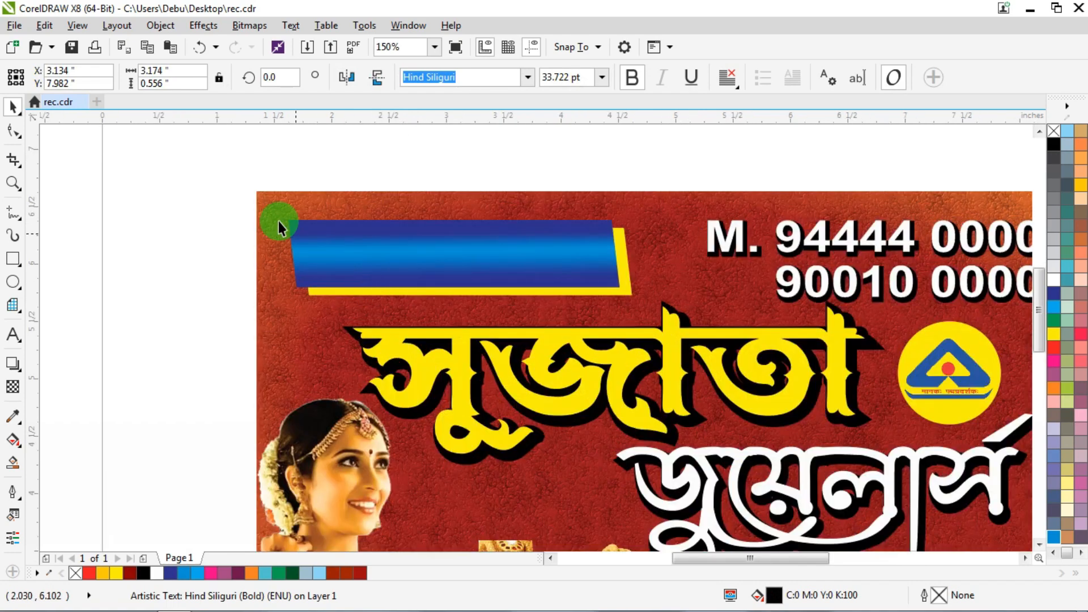
drag(609, 329, 680, 347)
drag(638, 261, 673, 274)
scroll(521, 223, down, 2)
drag(422, 153, 439, 203)
- Stretch the blue and yellow label upward to a height of 0.736"
scroll(430, 270, up, 2)
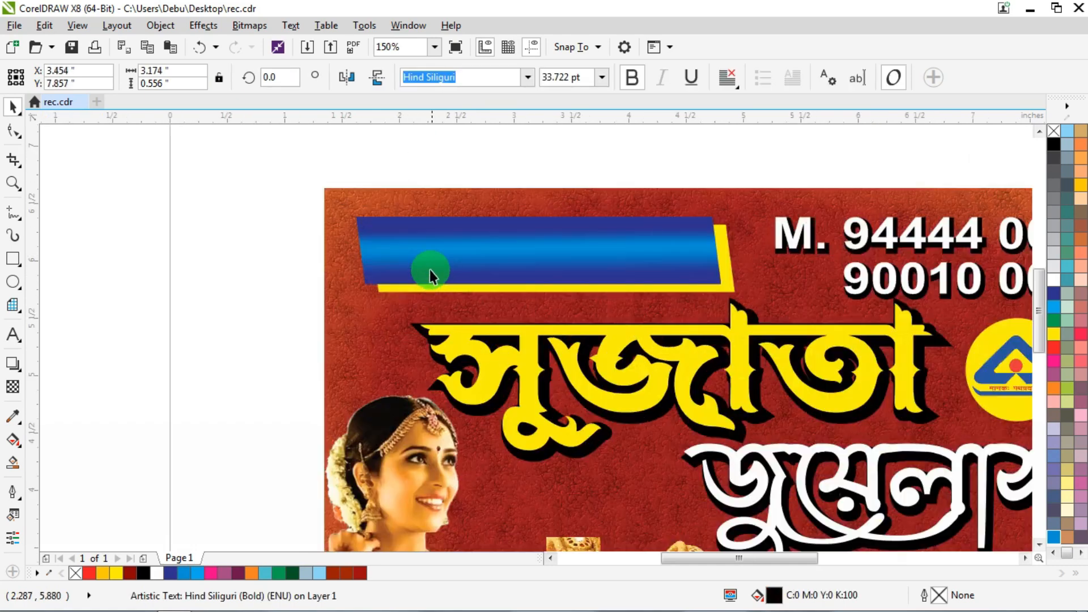
click(548, 225)
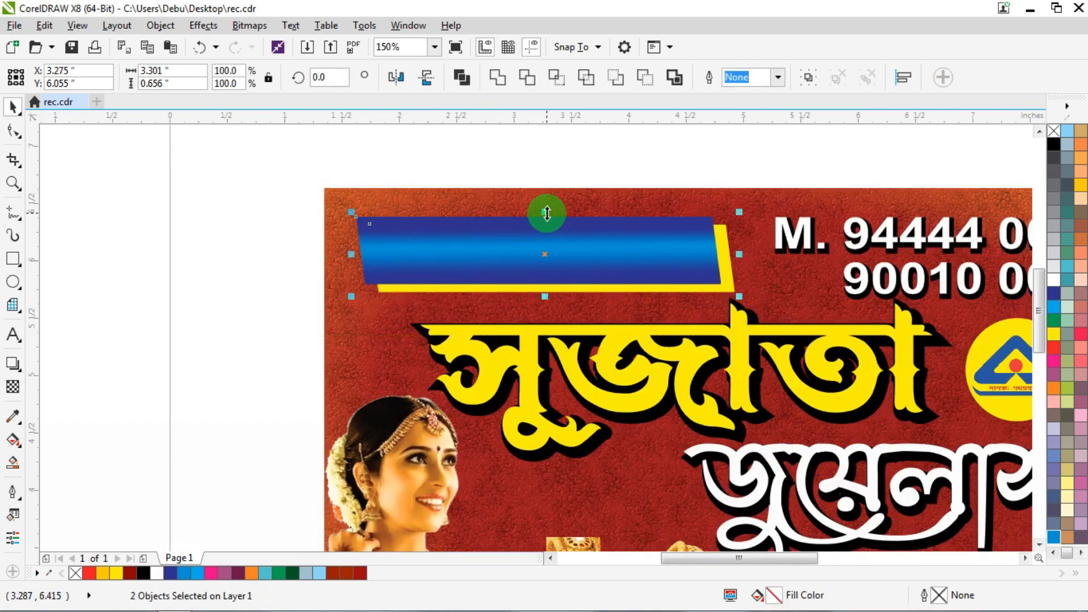
drag(547, 214, 553, 204)
scroll(473, 263, down, 2)
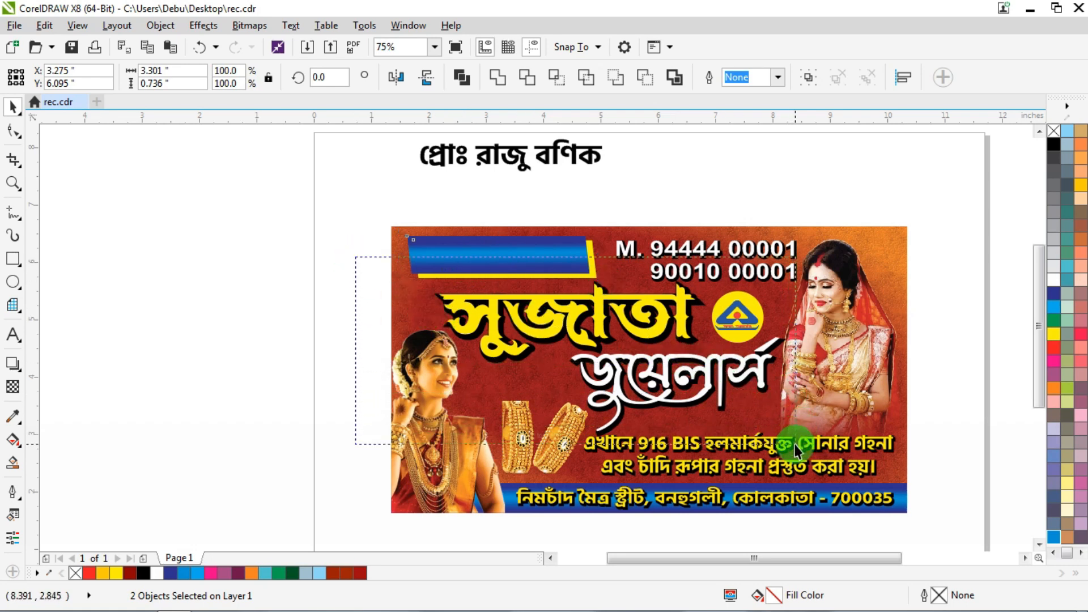
- Nudge the two-line shop name and the hallmark badge slightly down together on the banner
drag(795, 444, 794, 444)
key(Down)
key(Down)
key(Down)
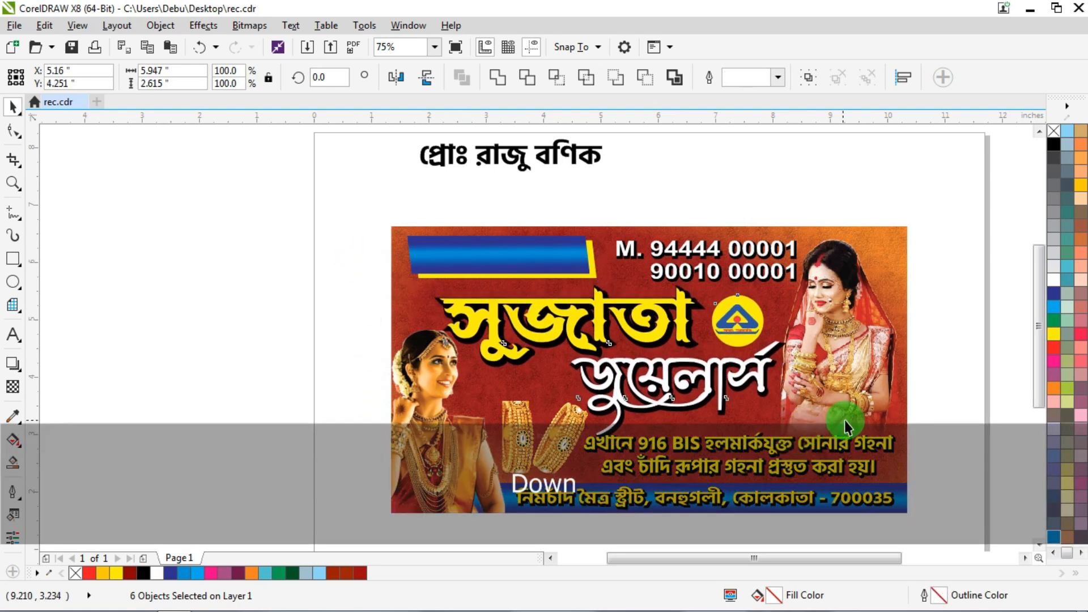
key(Down)
key(Down)
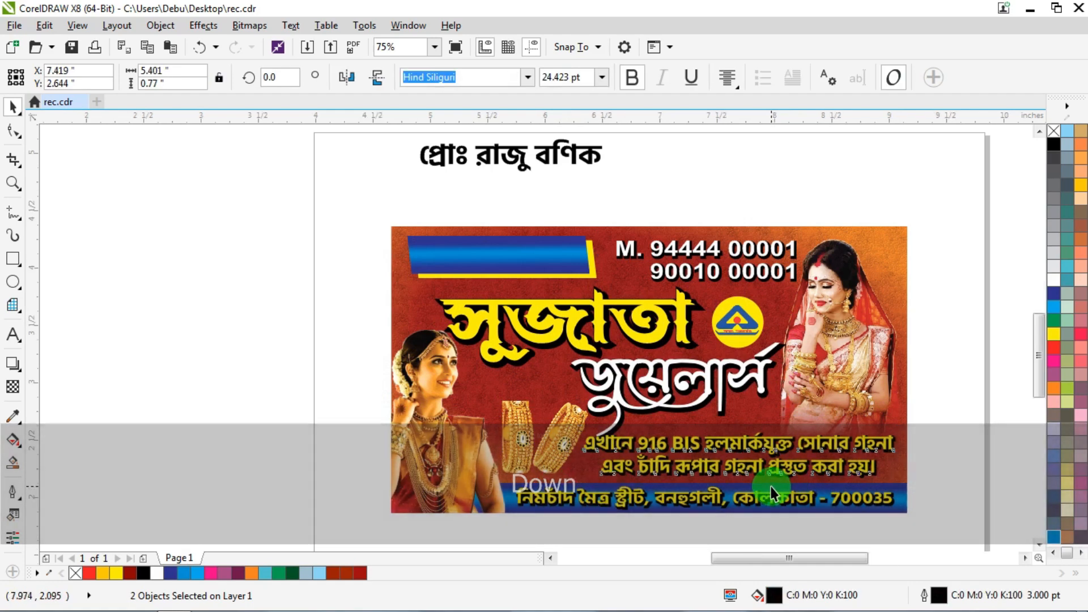
- Nudge the two-line hallmark jewellery text slightly down towards the blue address strip
scroll(772, 486, up, 2)
key(Down)
key(Down)
key(Down)
scroll(667, 429, down, 1)
scroll(667, 430, down, 2)
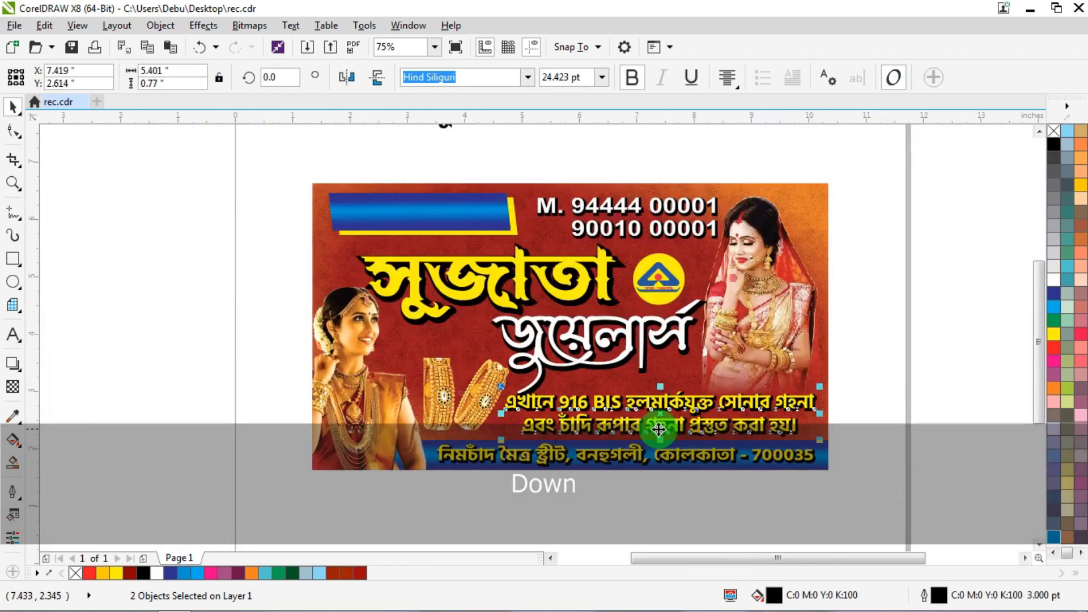
key(Up)
scroll(742, 350, down, 1)
click(740, 344)
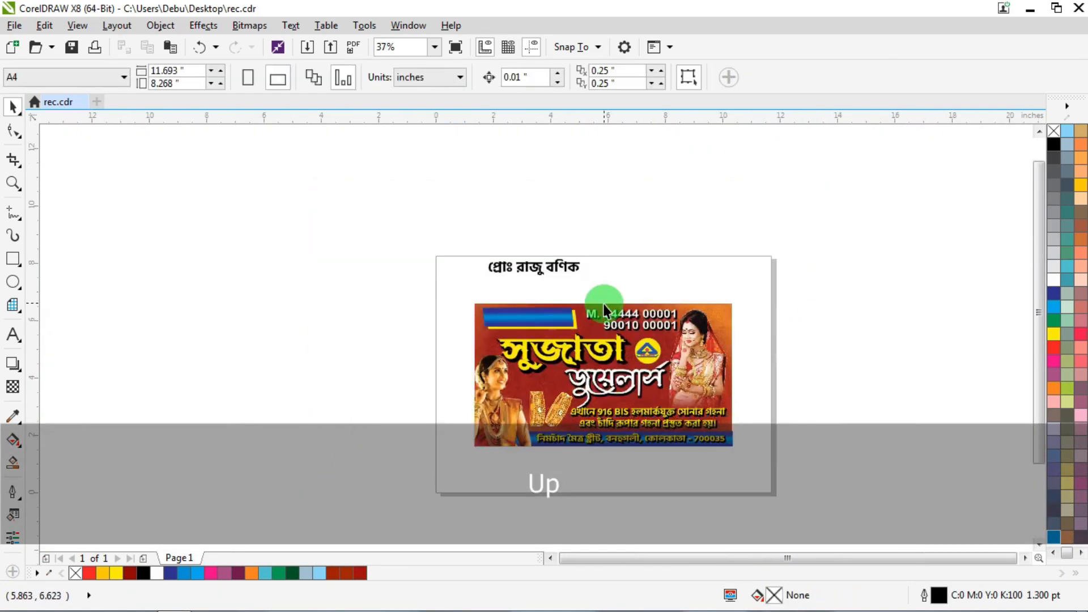
- Narrow the two phone number lines slightly from their left side and nudge them right
scroll(604, 304, up, 2)
drag(947, 209, 857, 335)
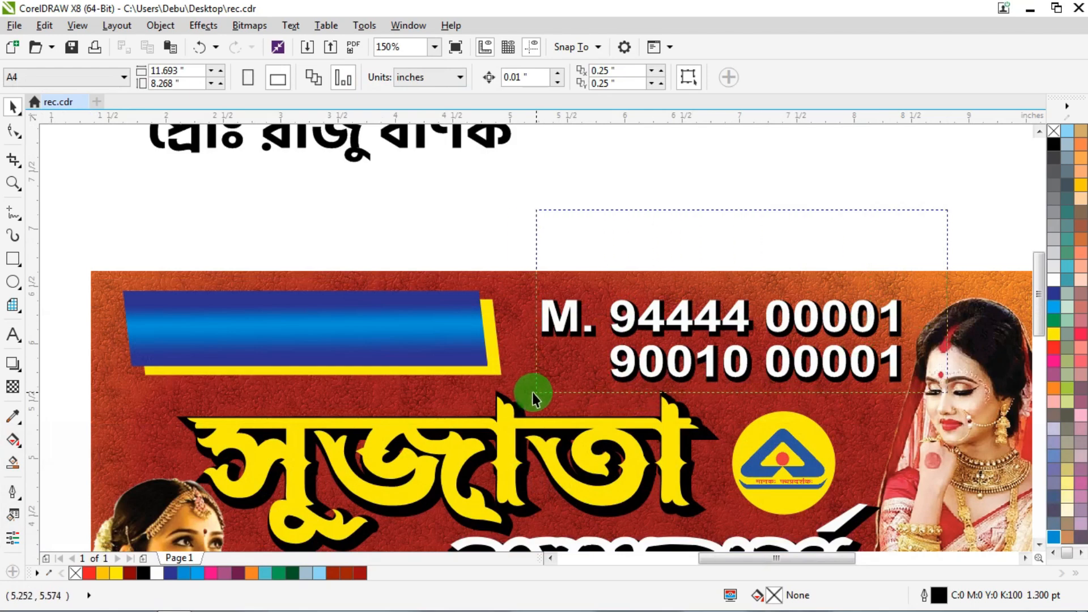
drag(532, 392, 533, 391)
key(Right)
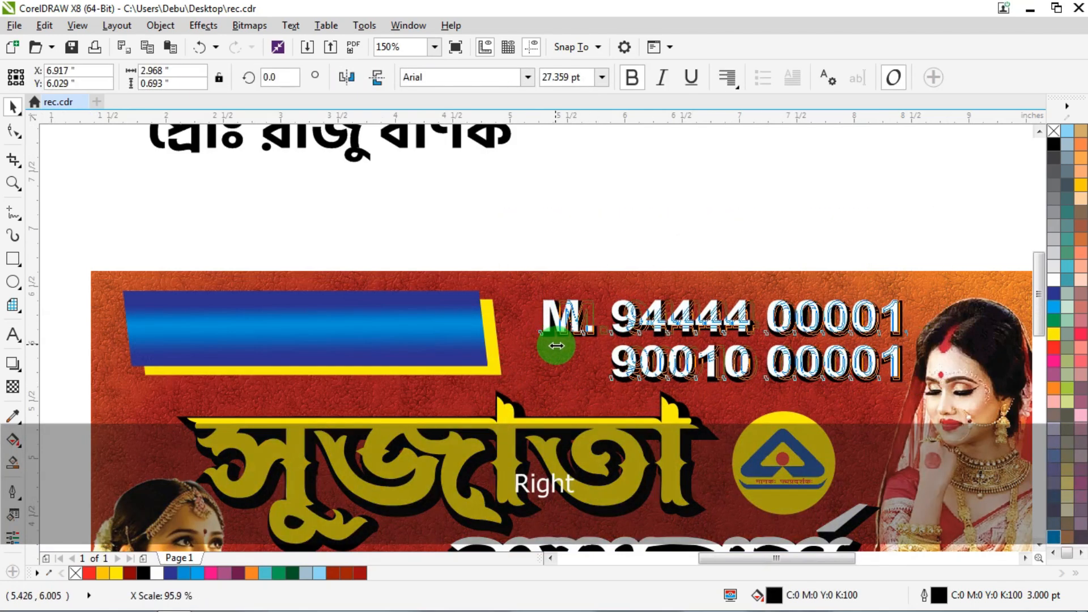
scroll(540, 335, down, 1)
click(841, 251)
- Move the standing bride picture right to X 9.301" and pull its right-edge nodes inward to the banner's edge
click(774, 422)
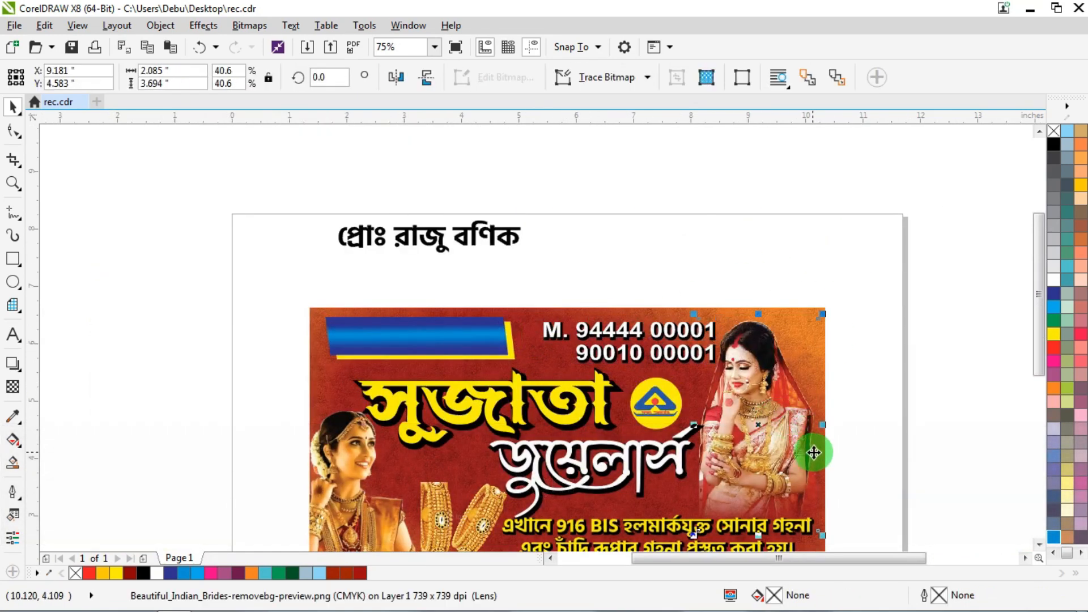
scroll(835, 454, up, 1)
key(Right)
key(Right)
scroll(729, 352, down, 1)
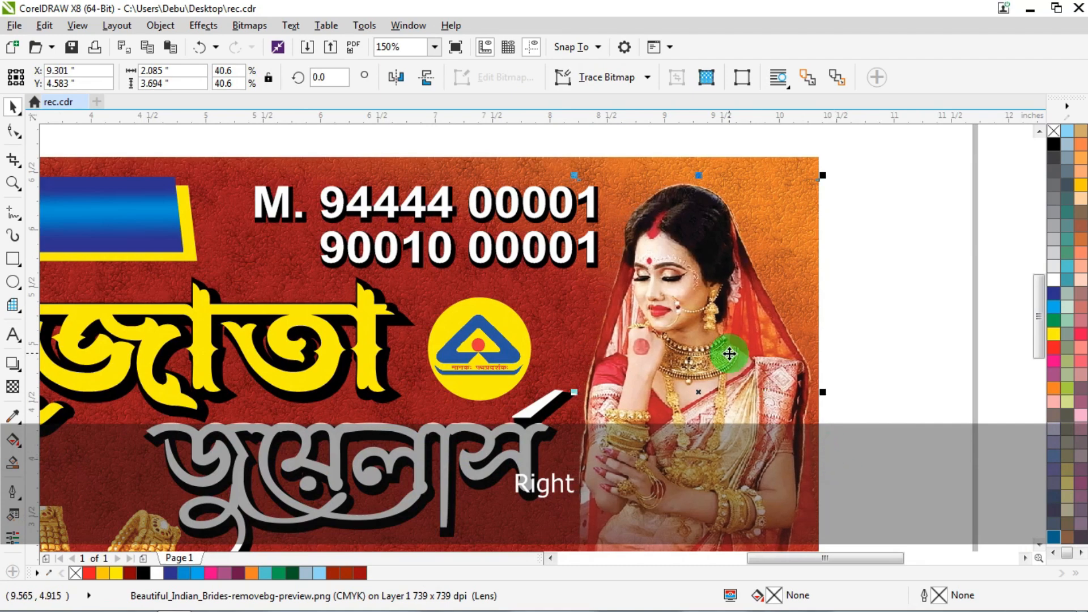
click(14, 129)
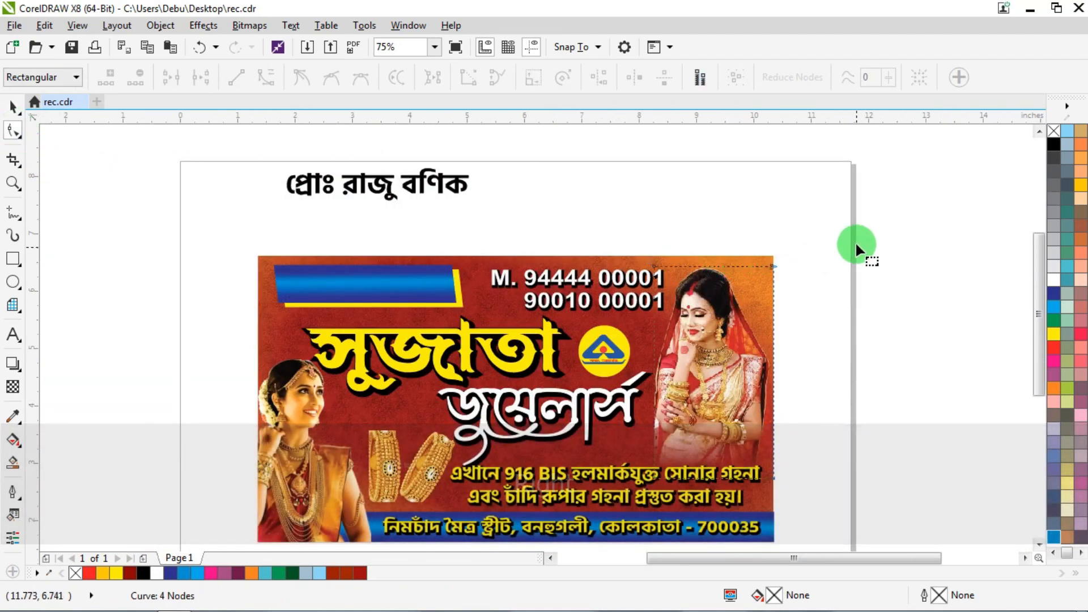
drag(840, 242, 773, 468)
key(Left)
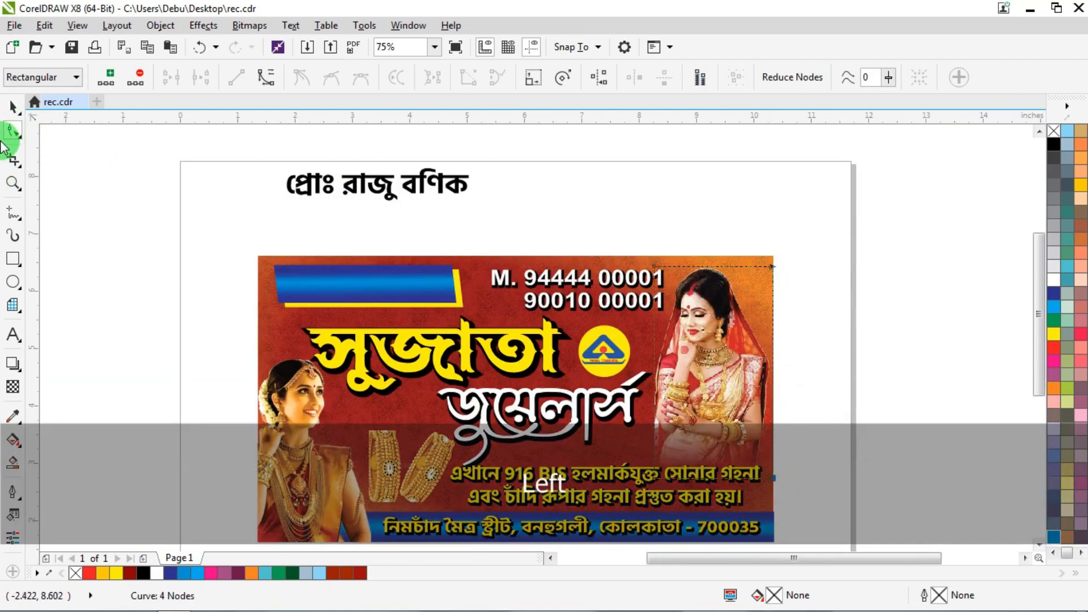
- Nudge the phone number text and its shadow further right, closer to the standing bride
click(13, 106)
drag(688, 159, 484, 326)
key(Right)
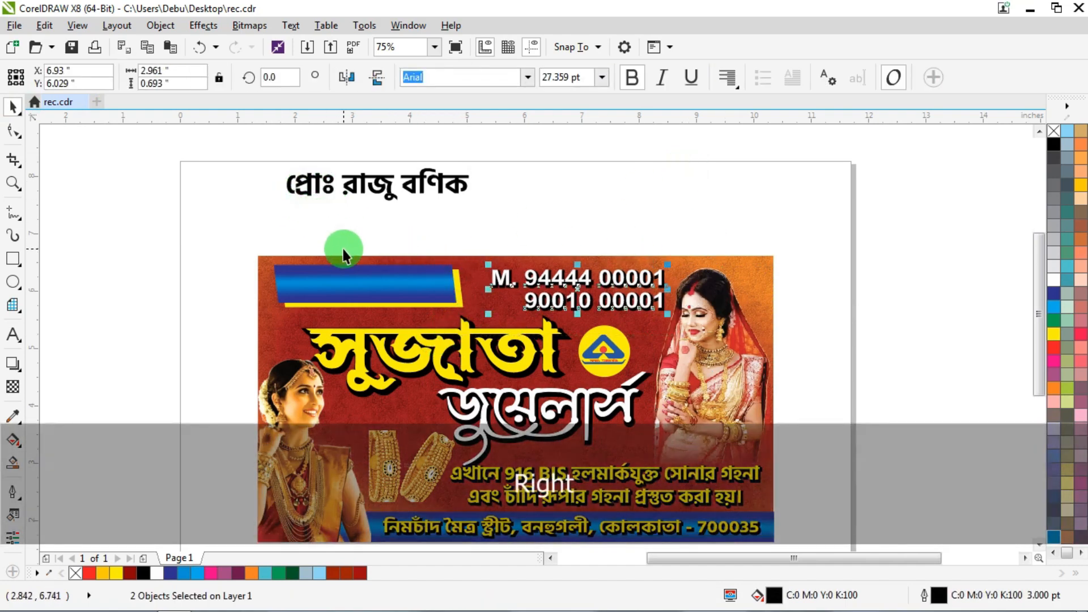
- Widen the blue and yellow label rightward to 3.572"
scroll(344, 255, up, 2)
drag(170, 243, 604, 409)
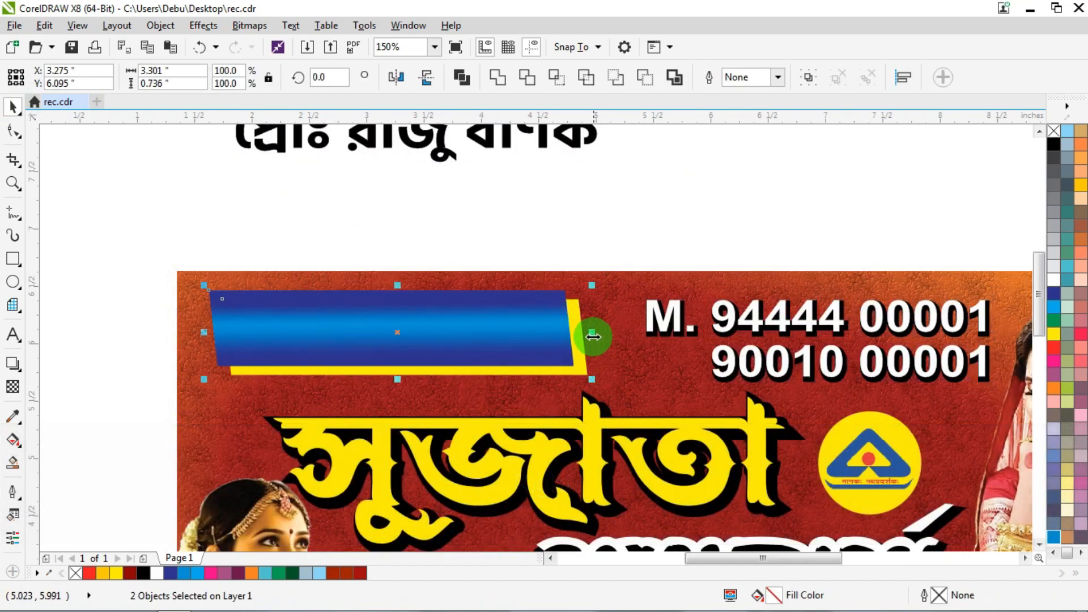
drag(593, 337, 611, 350)
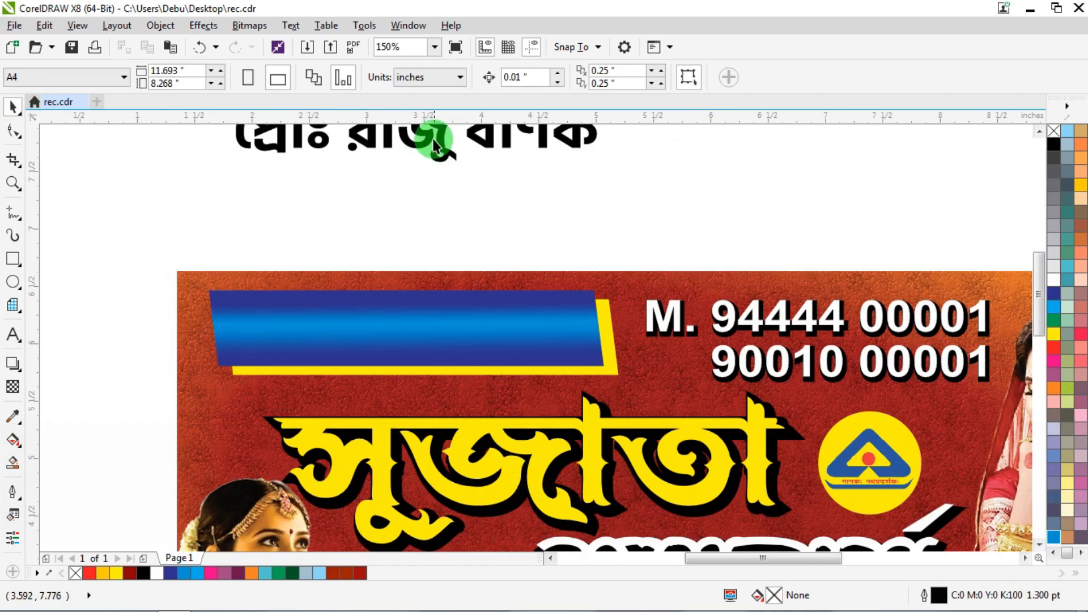
- Place the proprietor's name text in front of the blue label and narrow it to 3.129"
drag(434, 143, 413, 333)
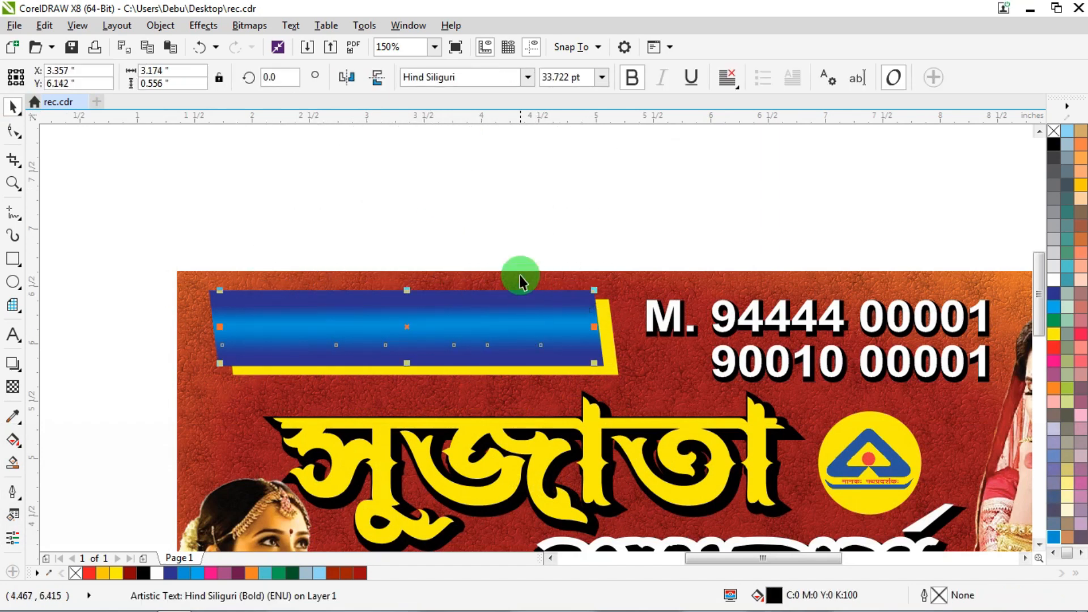
key(ctrl+Home)
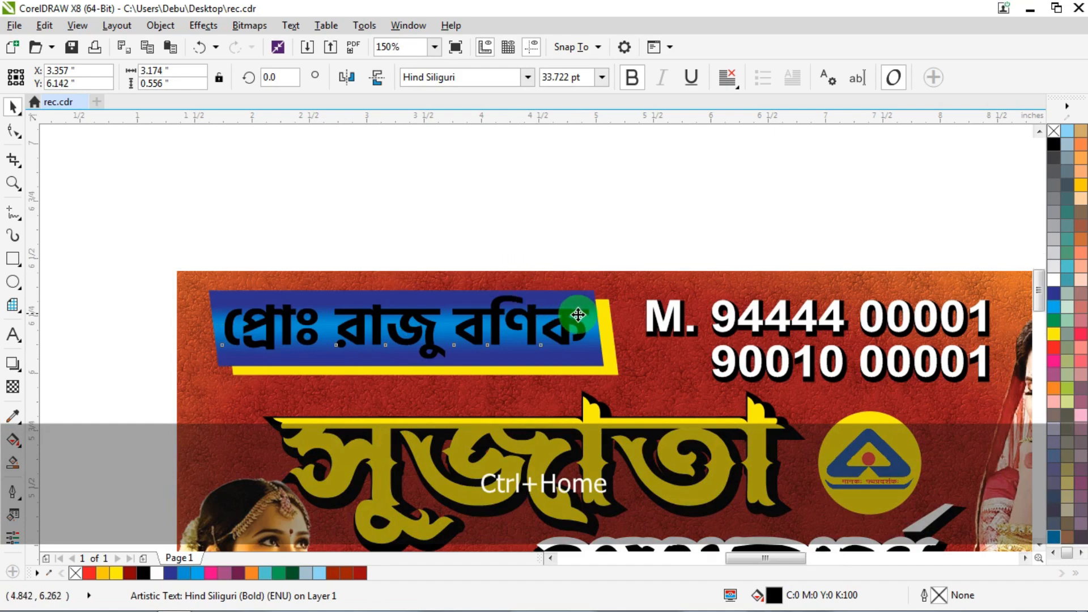
scroll(578, 315, up, 1)
drag(605, 343, 596, 344)
scroll(563, 334, down, 1)
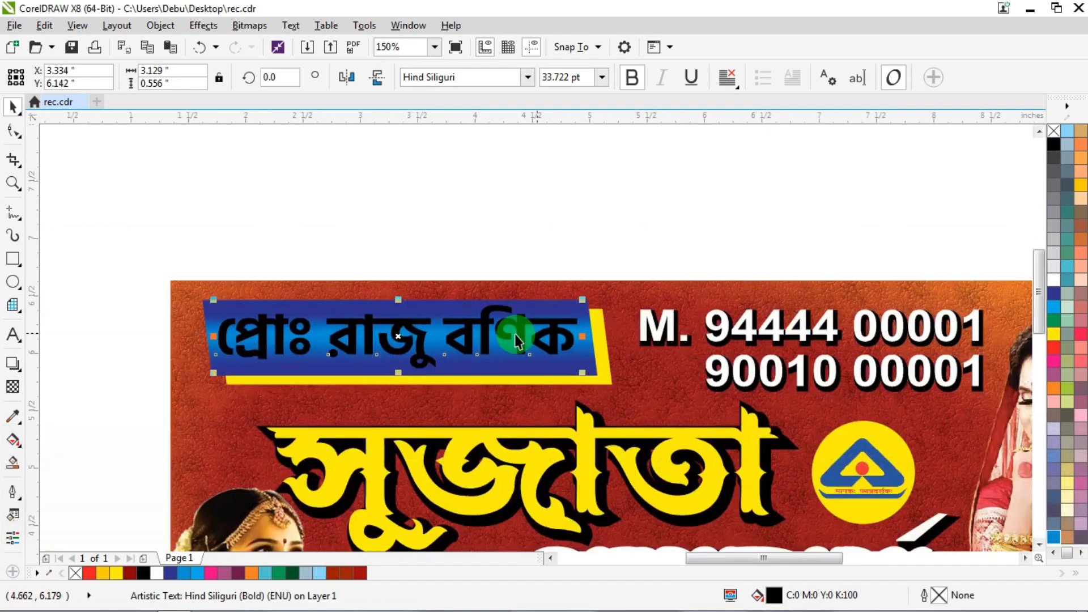
key(Left)
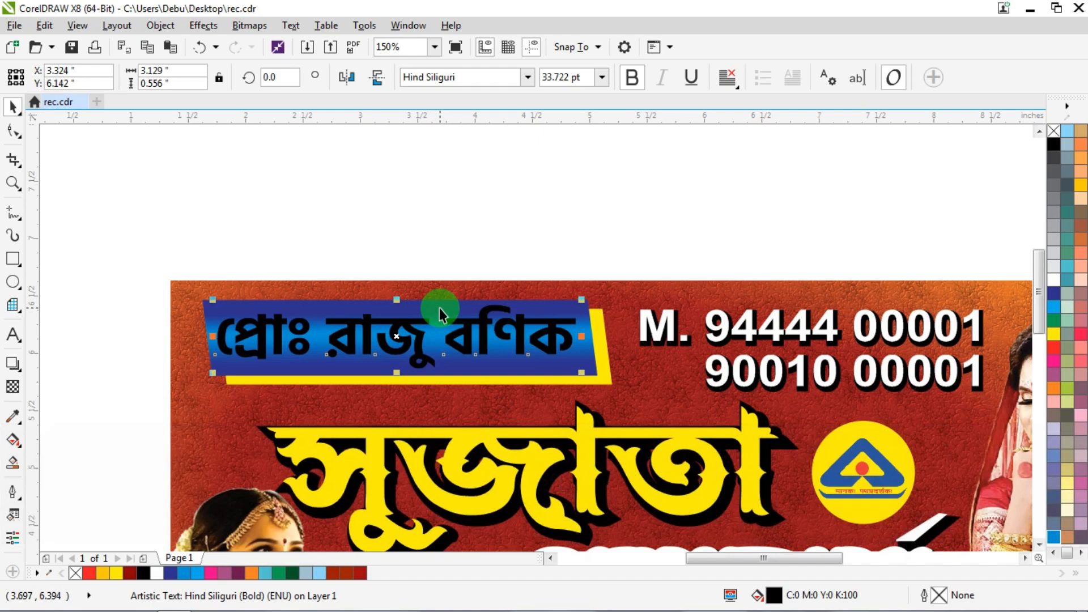
- Copy the proprietor's name text and give the original a 3 pt black outline
key(ctrl+c)
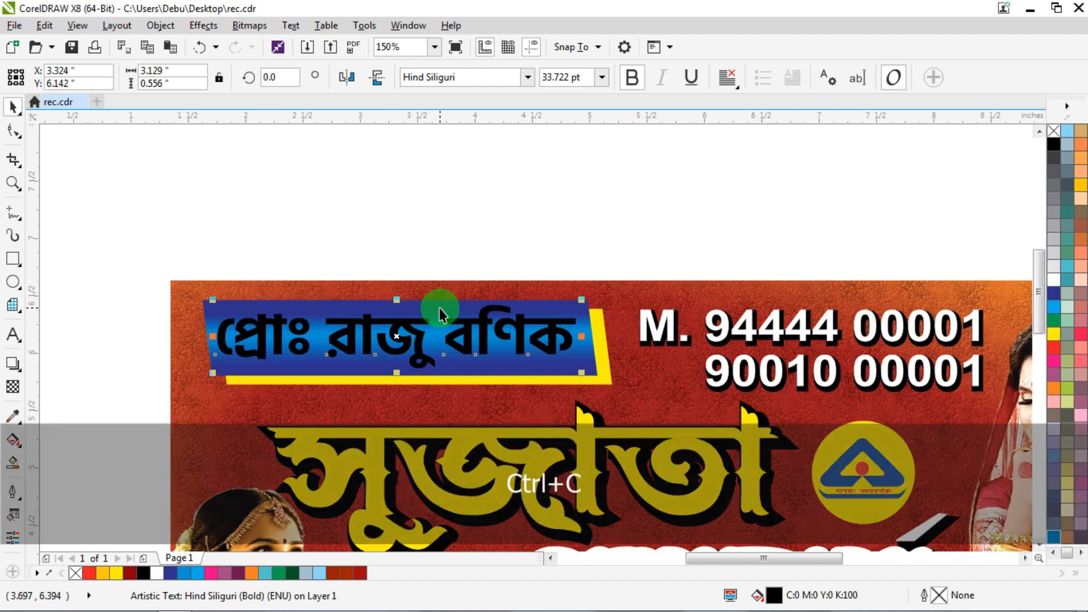
key(F12)
text(3)
key(Return)
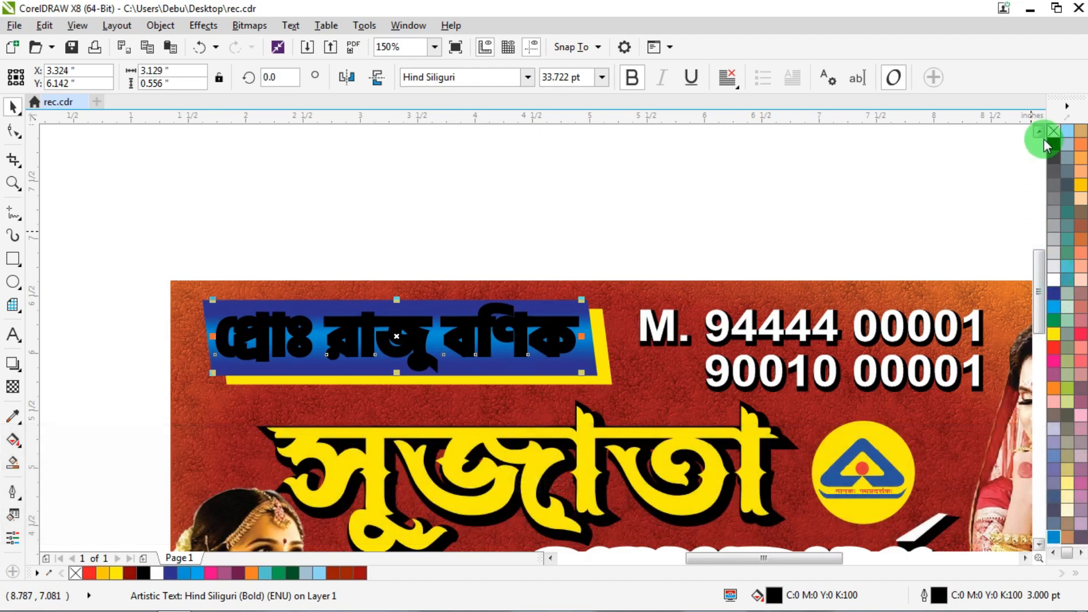
click(1054, 143)
click(481, 164)
- Paste the copied proprietor's name text and fill it with yellow
right_click(482, 163)
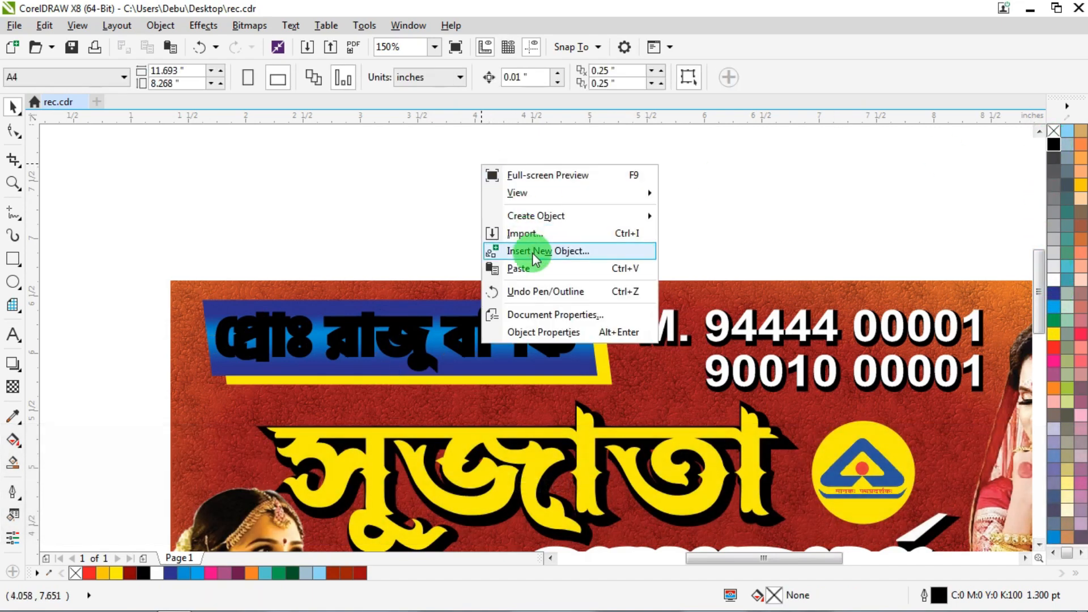
click(524, 265)
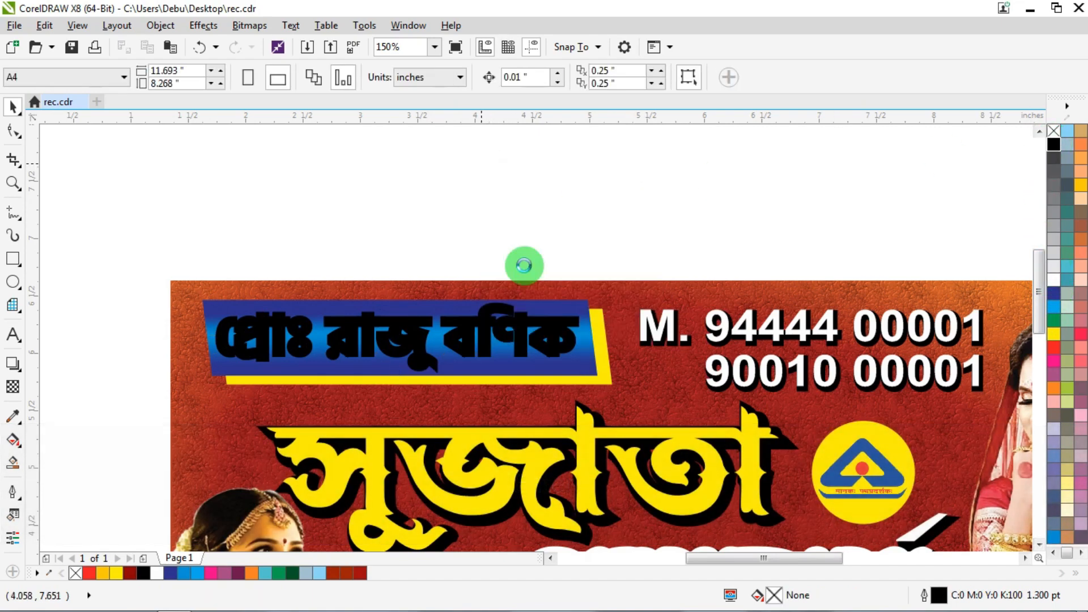
click(1054, 333)
- Offset the yellow name text 0.03" up and 0.02" left of its black outlined copy
scroll(414, 314, up, 2)
key(Up)
key(Up)
key(Up)
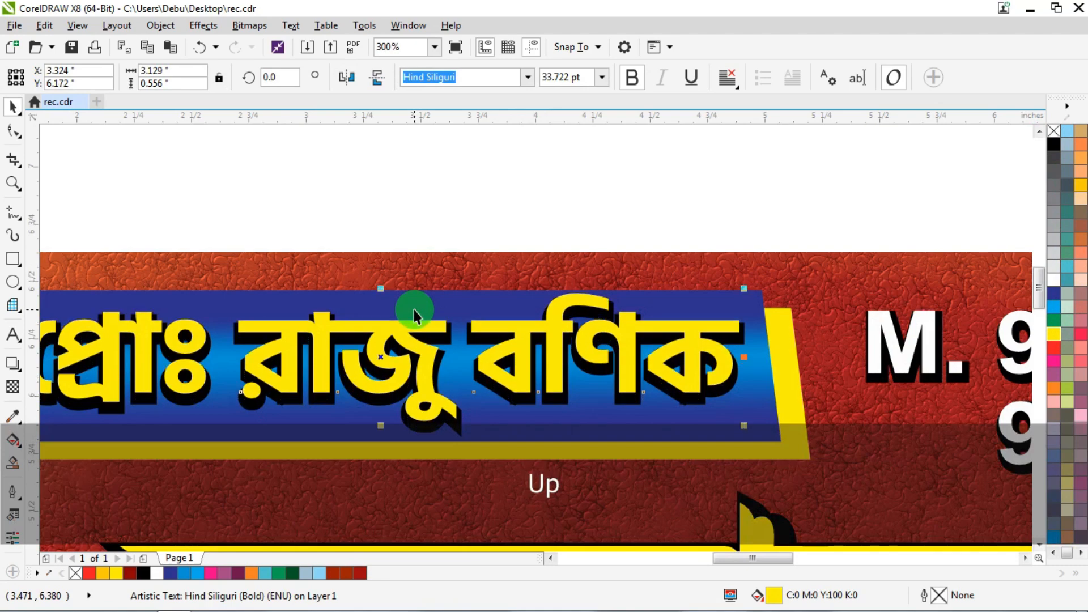
key(Left)
key(Left)
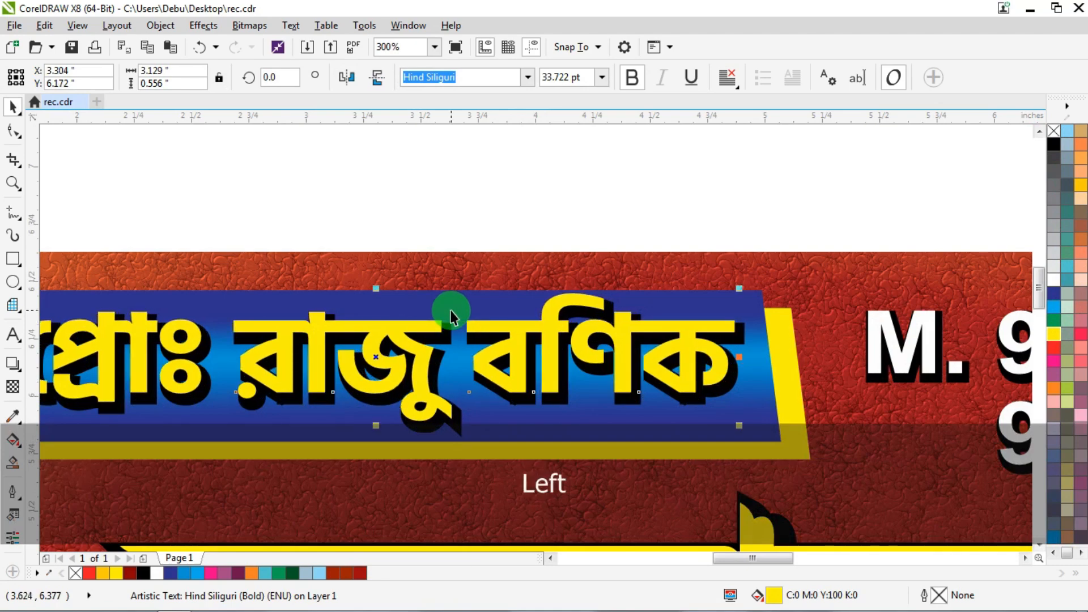
- Nudge the yellow name text and its black shadow down together and reduce their height to 0.547"
scroll(482, 313, down, 2)
drag(159, 244, 622, 390)
scroll(346, 365, up, 2)
key(Down)
key(Down)
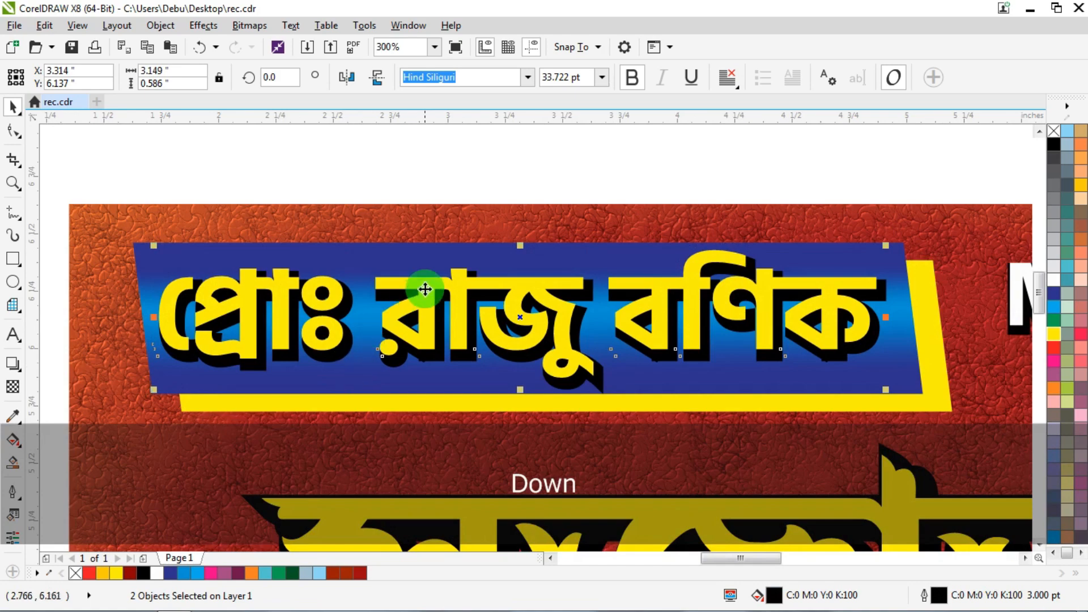
key(Down)
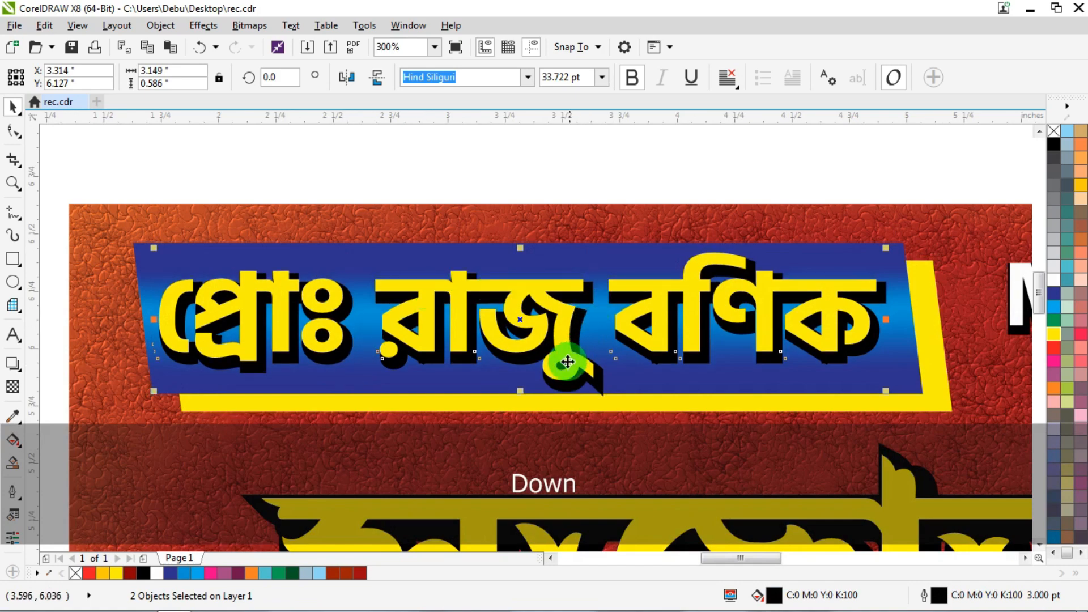
drag(520, 392, 528, 388)
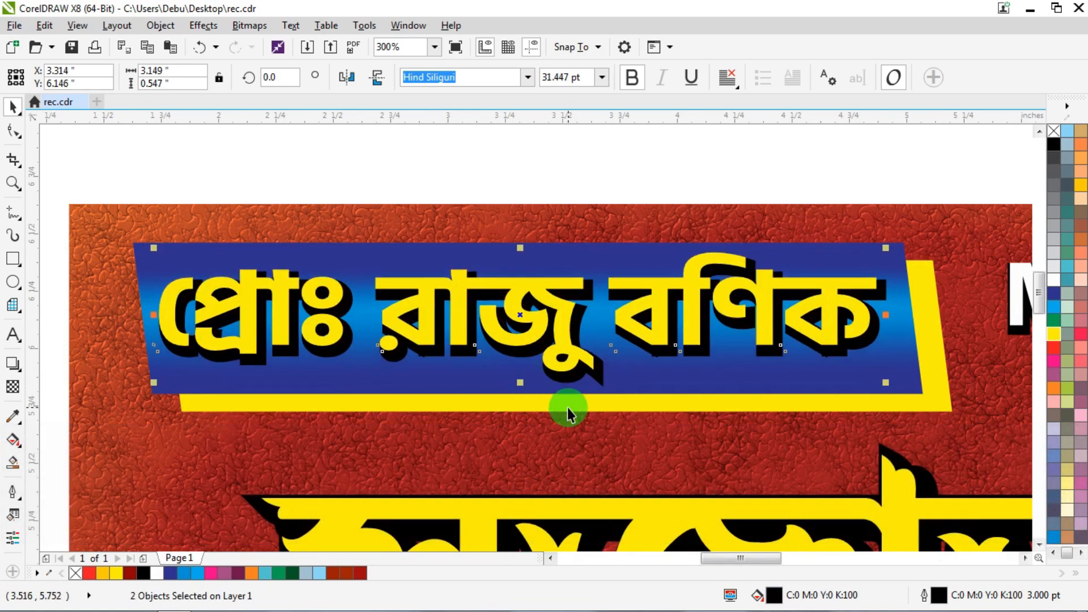
- Stretch the blue and yellow label downward to a height of 0.767"
click(564, 404)
key(ctrl+z)
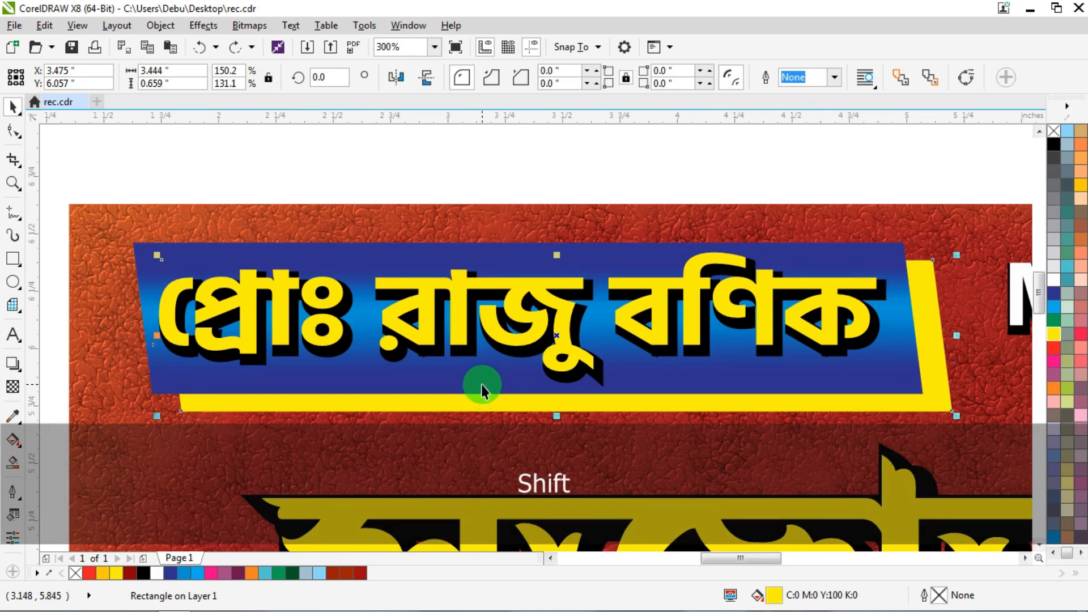
shift+click(566, 420)
drag(541, 417, 552, 424)
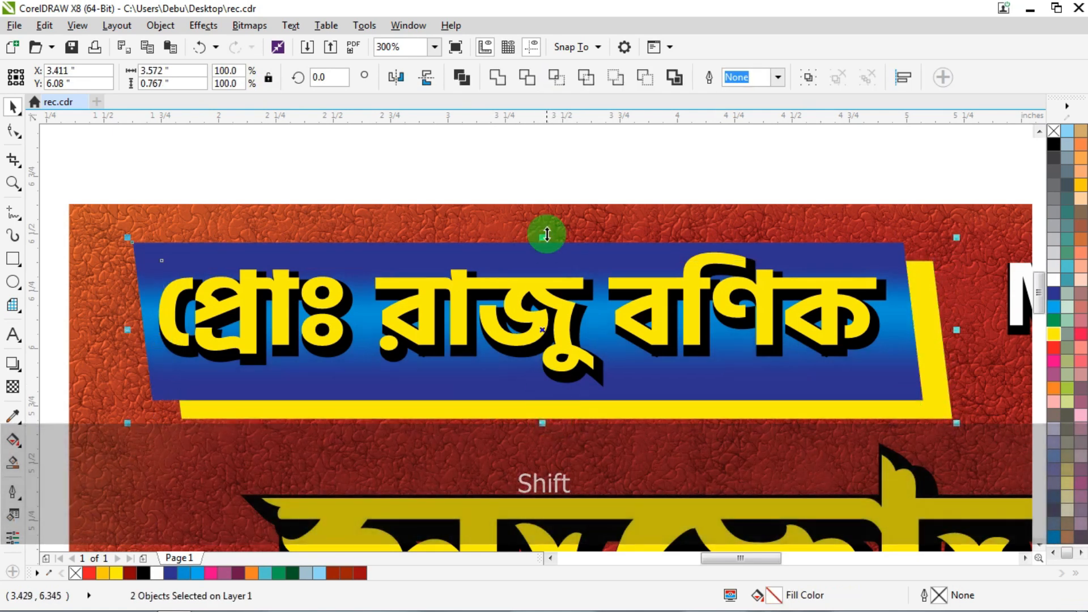
click(568, 164)
- Nudge the name text and its shadow down within the label and widen them to 3.173"
drag(103, 156, 893, 402)
key(Down)
key(Down)
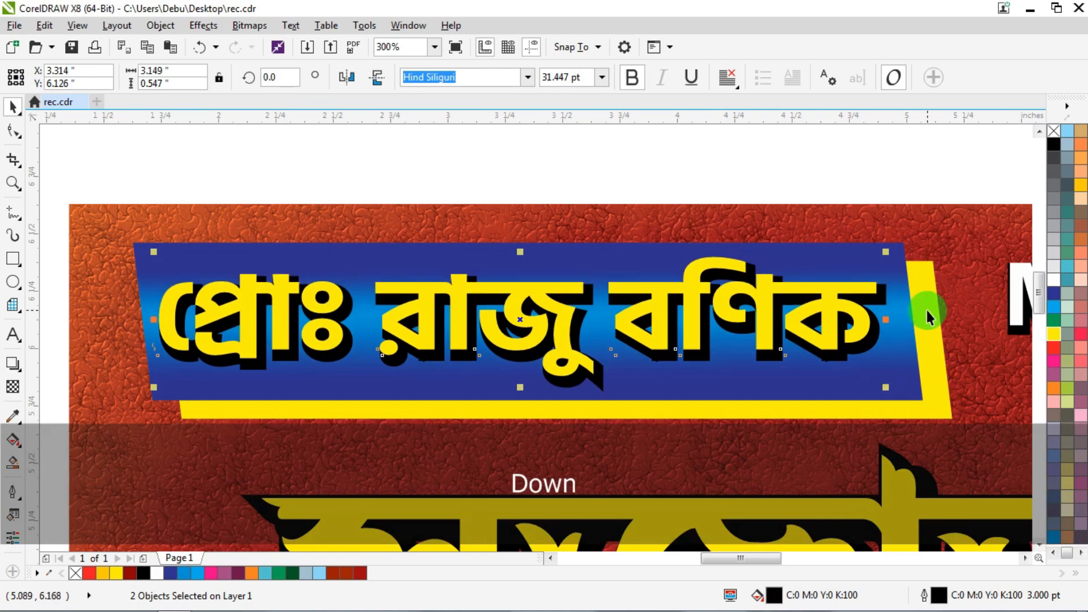
drag(885, 318, 890, 318)
scroll(456, 313, down, 2)
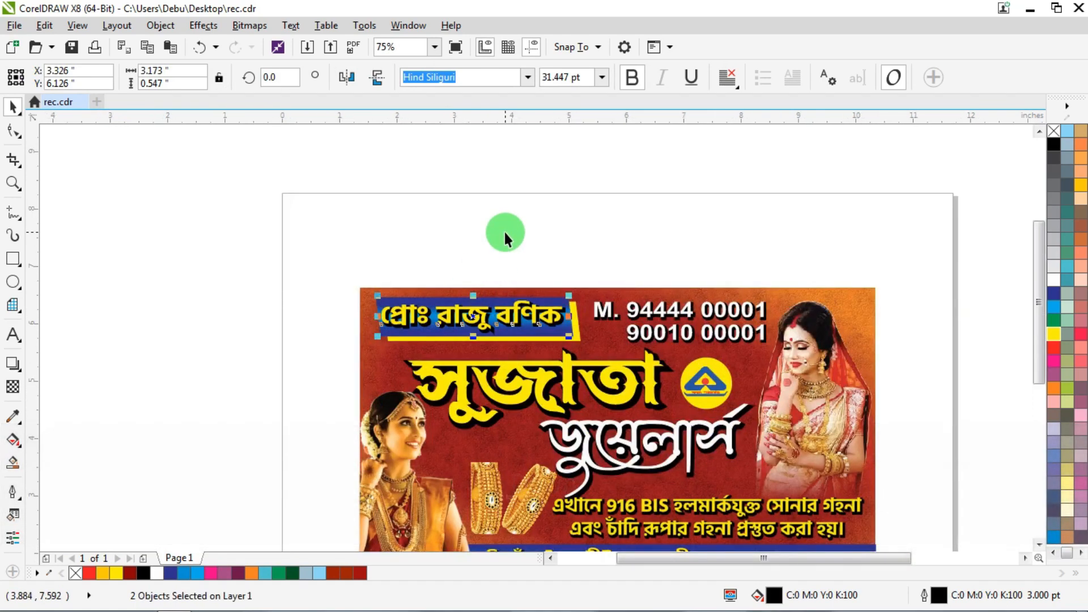
click(504, 230)
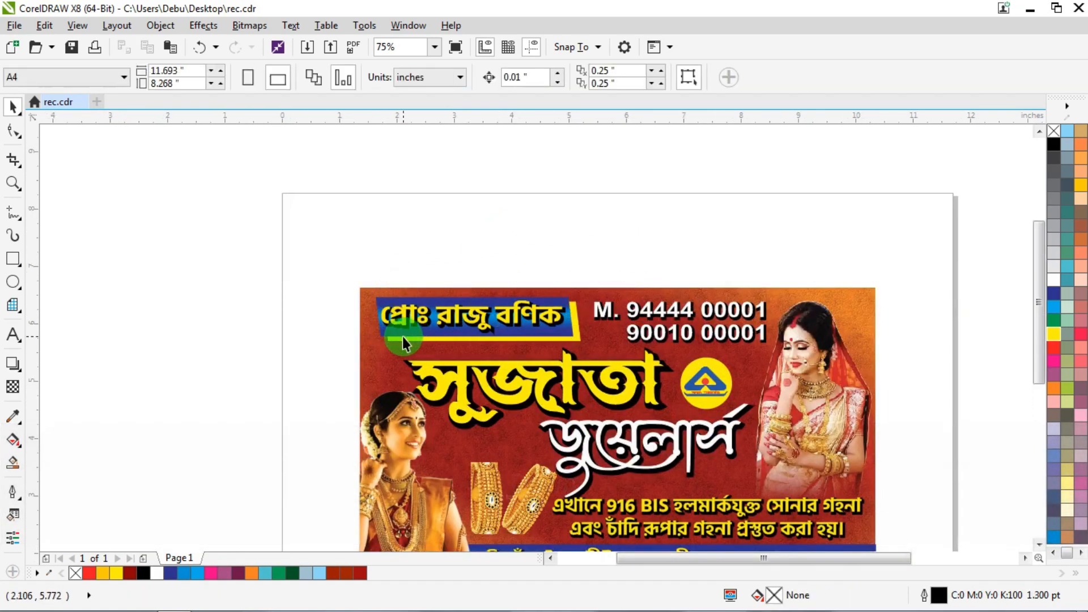
- Extend the blue and yellow label leftward to a width of 3.667"
scroll(402, 336, up, 1)
drag(414, 366, 431, 374)
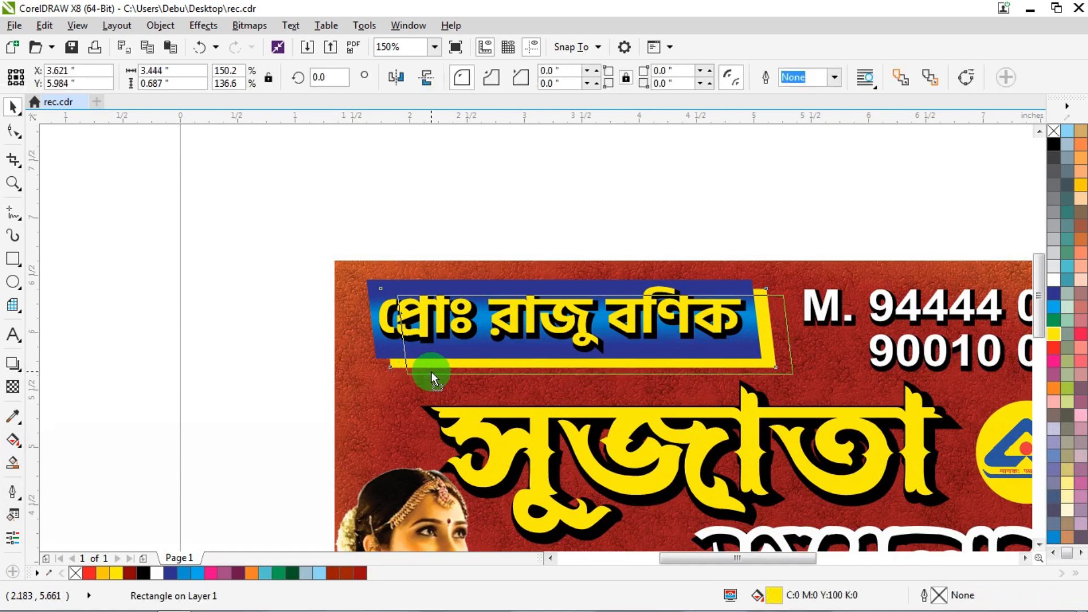
key(ctrl+z)
shift+click(374, 336)
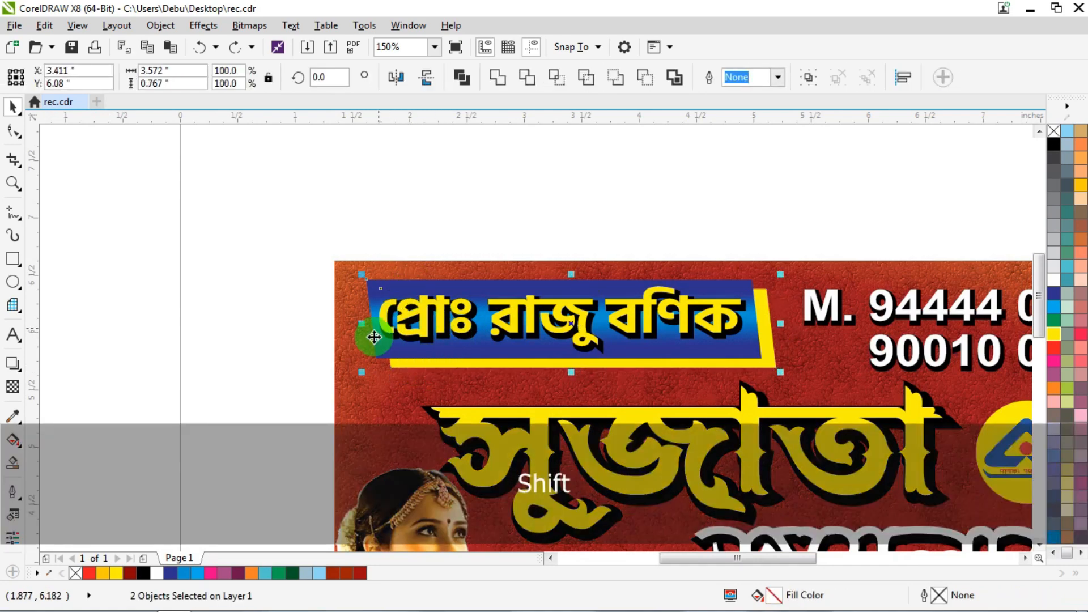
drag(363, 326, 347, 333)
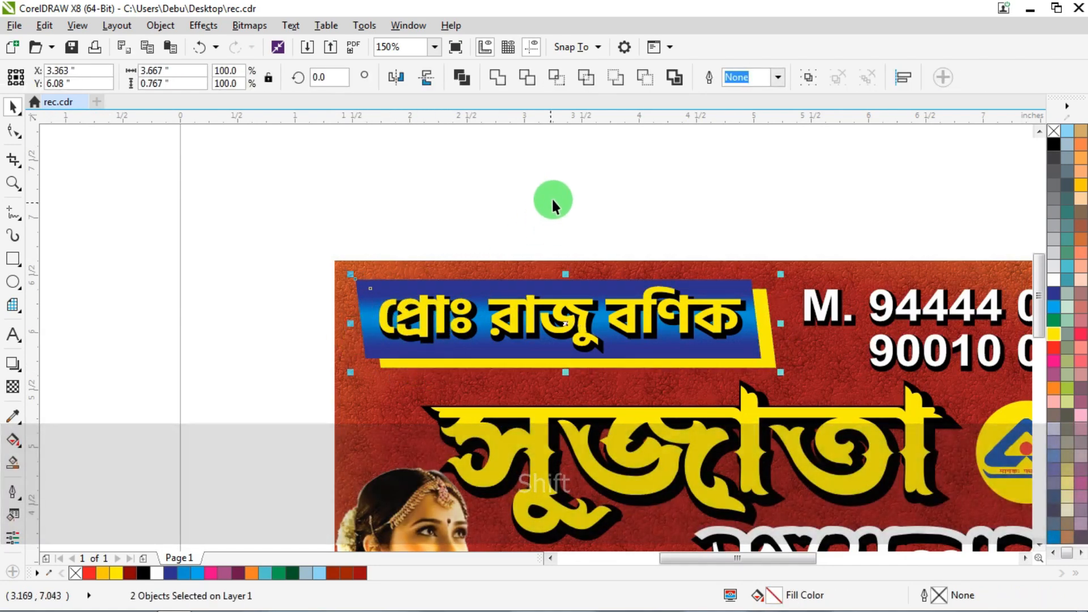
click(430, 248)
scroll(430, 248, down, 2)
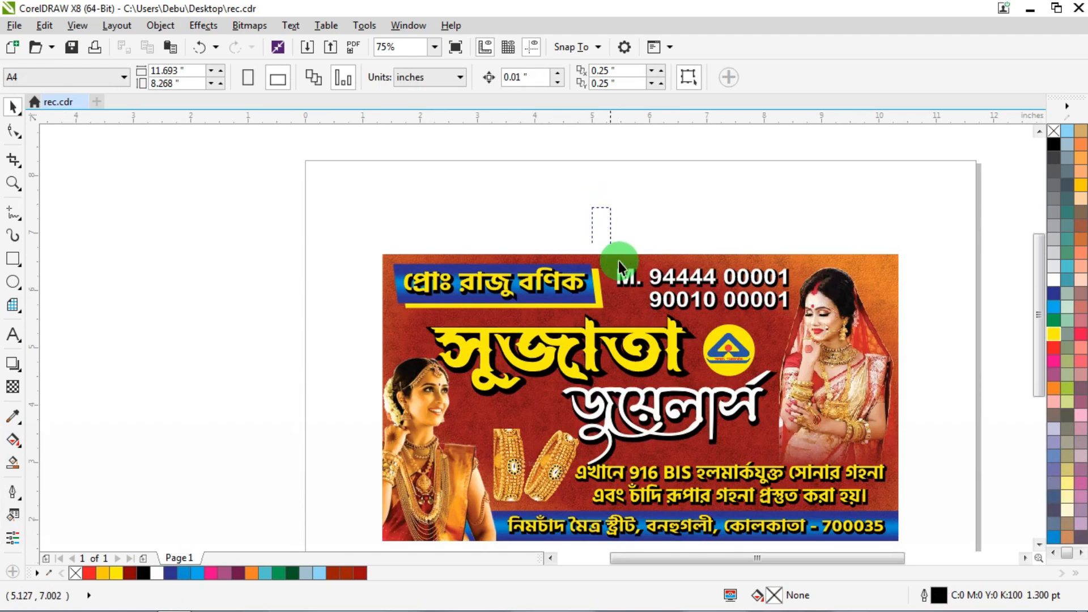
- Narrow the two-line mobile number text and its black shadow together slightly, pulling their left edge away from the name label
drag(618, 261, 971, 304)
scroll(641, 287, up, 2)
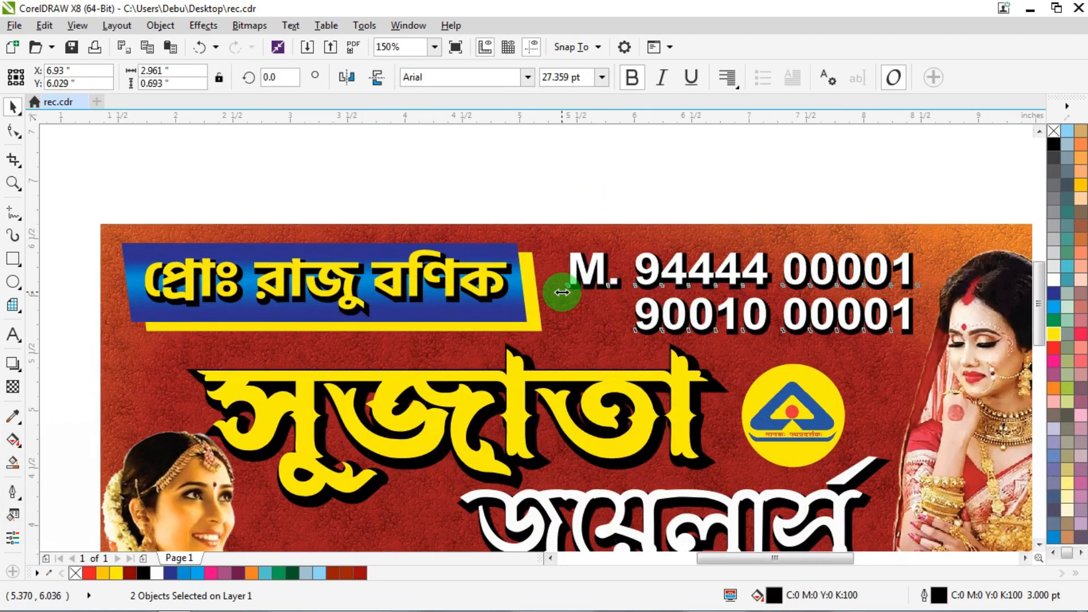
drag(563, 292, 573, 290)
click(267, 219)
- Reduce the height of the proprietor's name text and its black shadow to 0.541" within the label
drag(78, 180, 505, 311)
scroll(364, 255, up, 2)
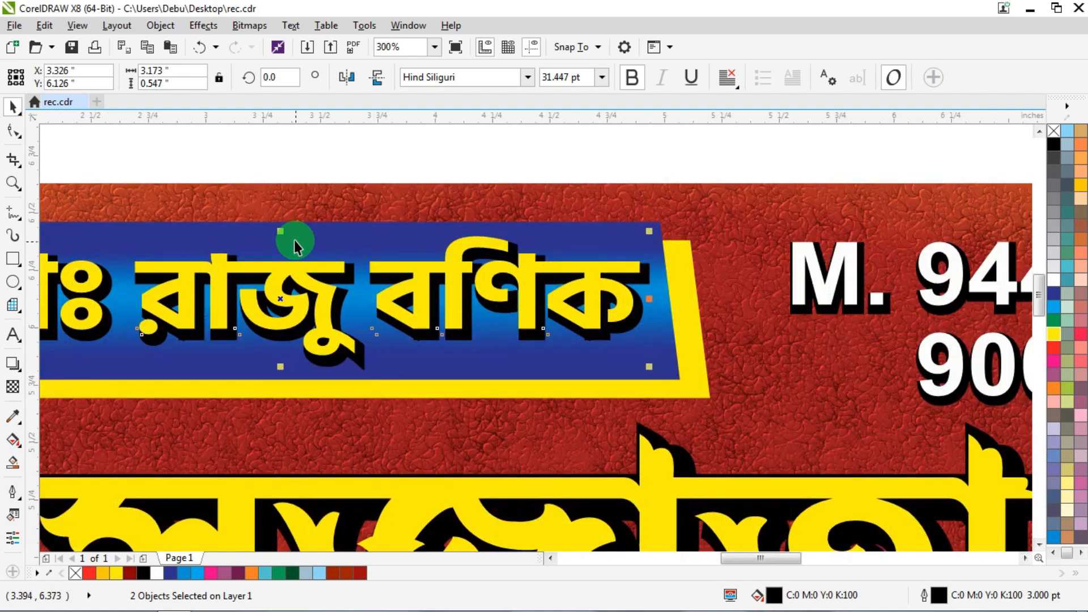
drag(294, 241, 284, 233)
scroll(361, 283, down, 1)
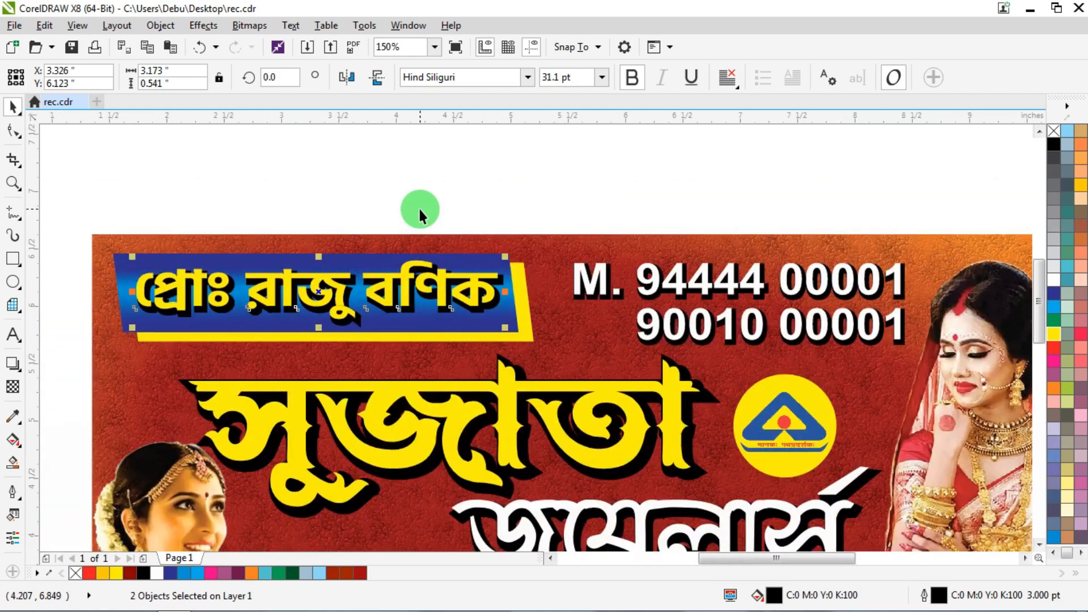
click(423, 195)
- Narrow the gold bangles picture to 1.41" wide and move it up and slightly left, beside the woman in orange
scroll(423, 195, down, 2)
scroll(400, 278, up, 1)
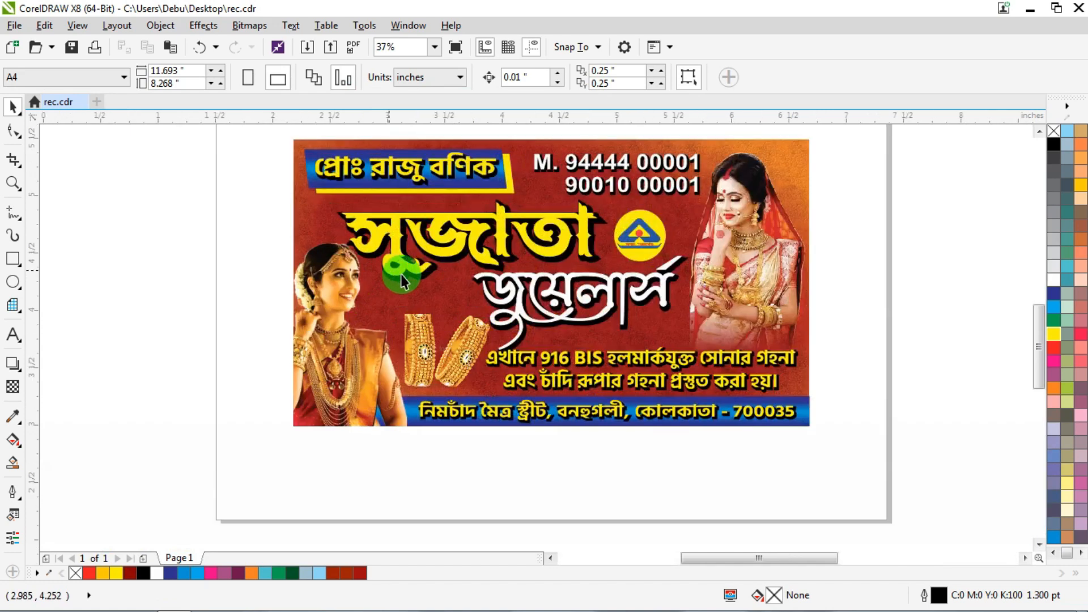
scroll(401, 279, up, 2)
scroll(407, 276, down, 1)
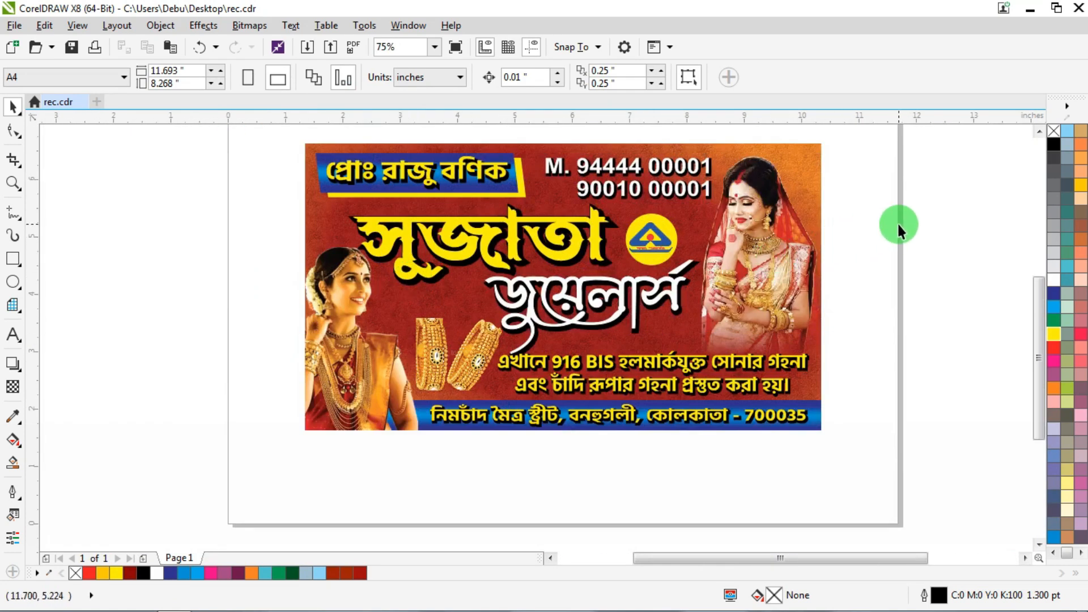
scroll(474, 321, up, 1)
click(491, 347)
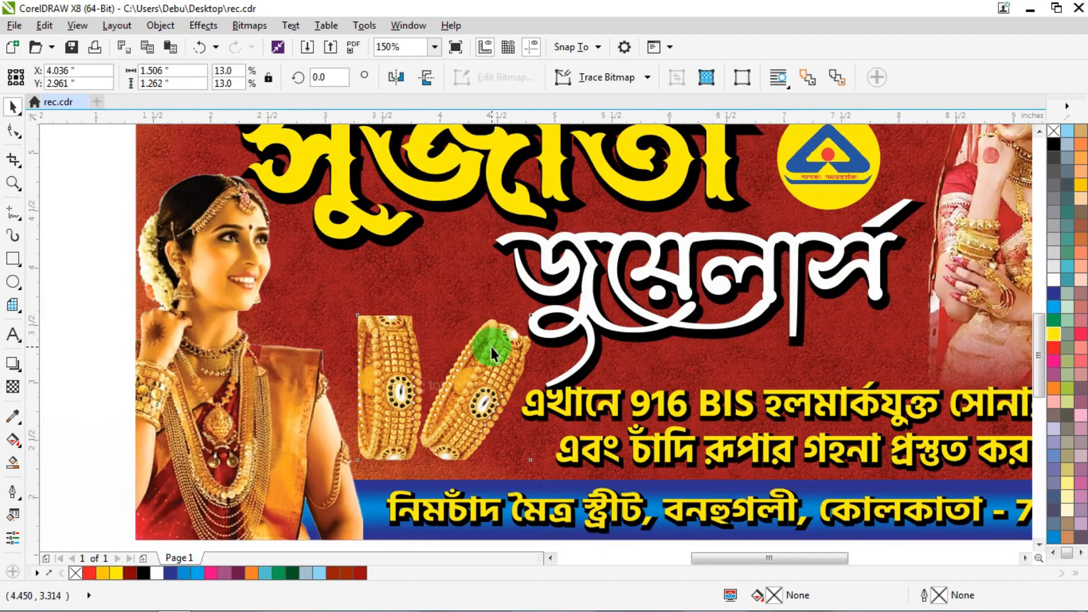
drag(535, 386, 520, 387)
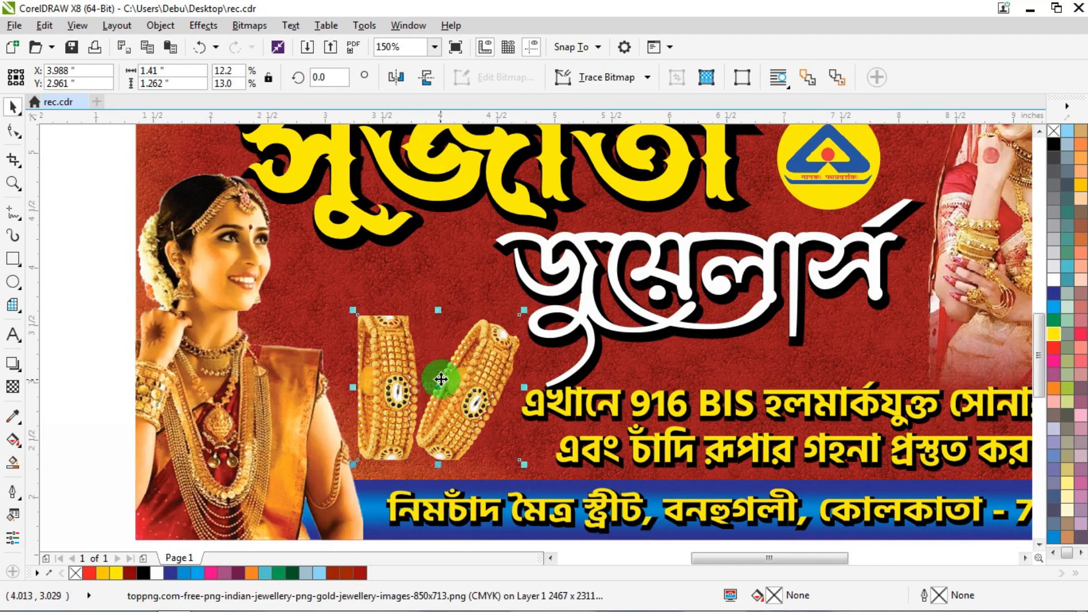
drag(407, 366, 400, 340)
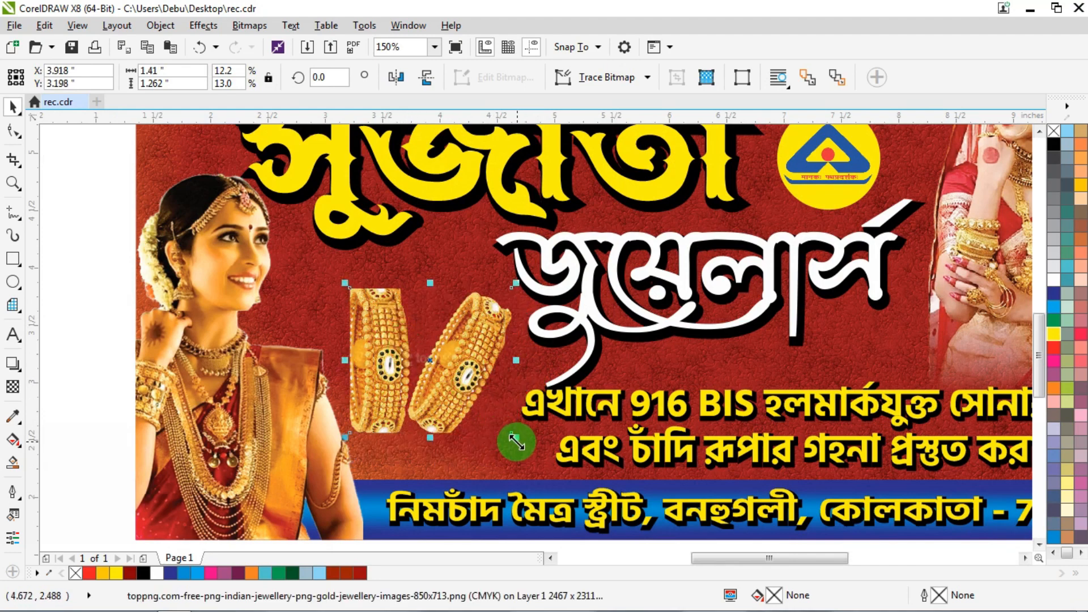
- Enlarge the gold bangles picture to 1.399" high and adjust its width to 1.473"
drag(510, 437, 533, 453)
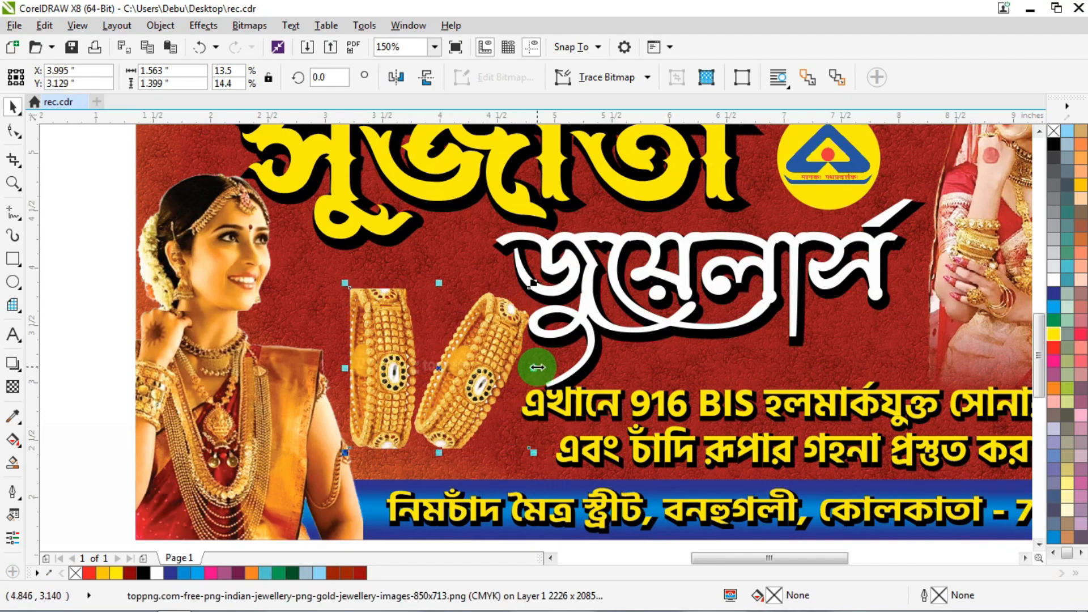
drag(537, 368, 527, 366)
scroll(420, 360, down, 2)
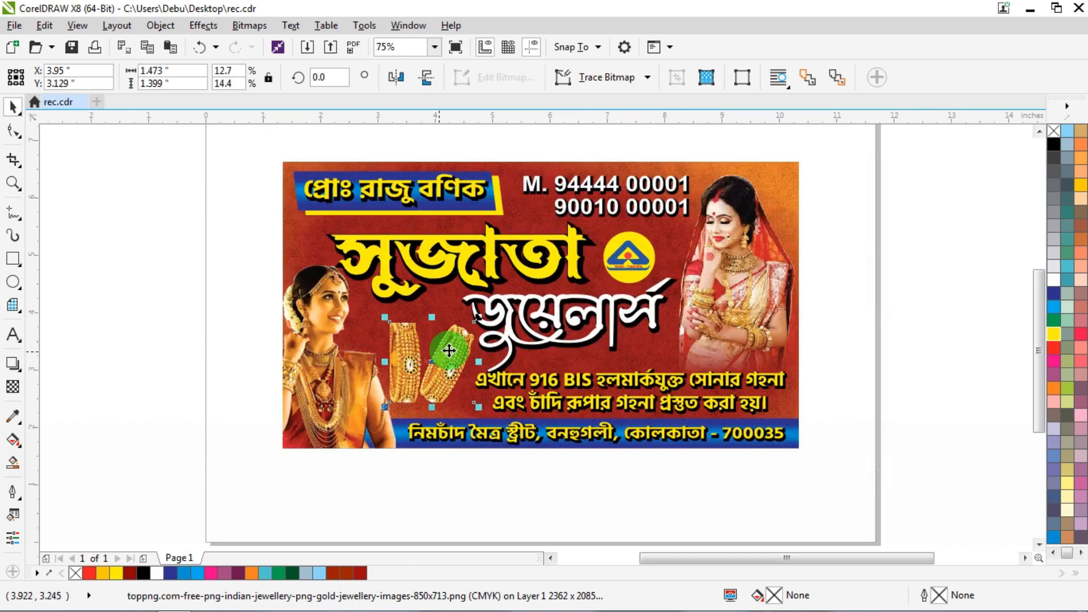
click(898, 244)
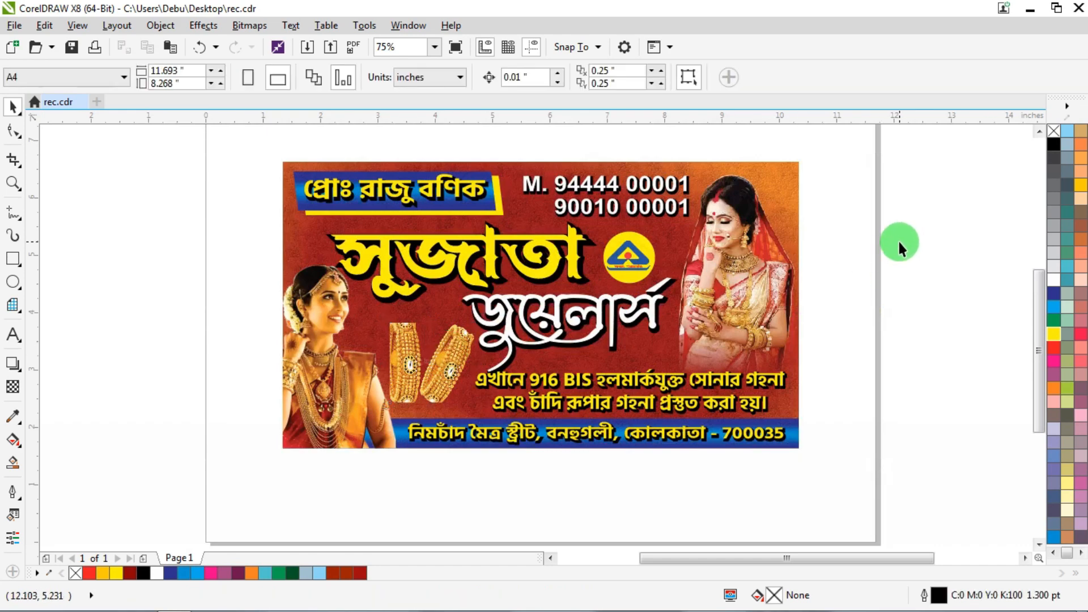
- Zoom in on the whole banner to examine the finished layout
click(13, 183)
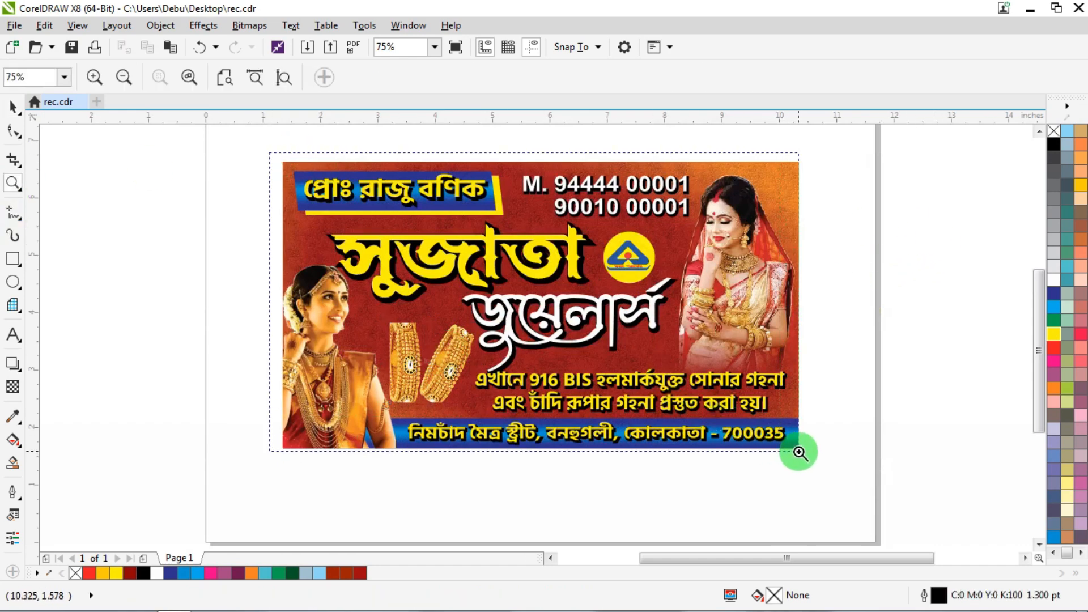